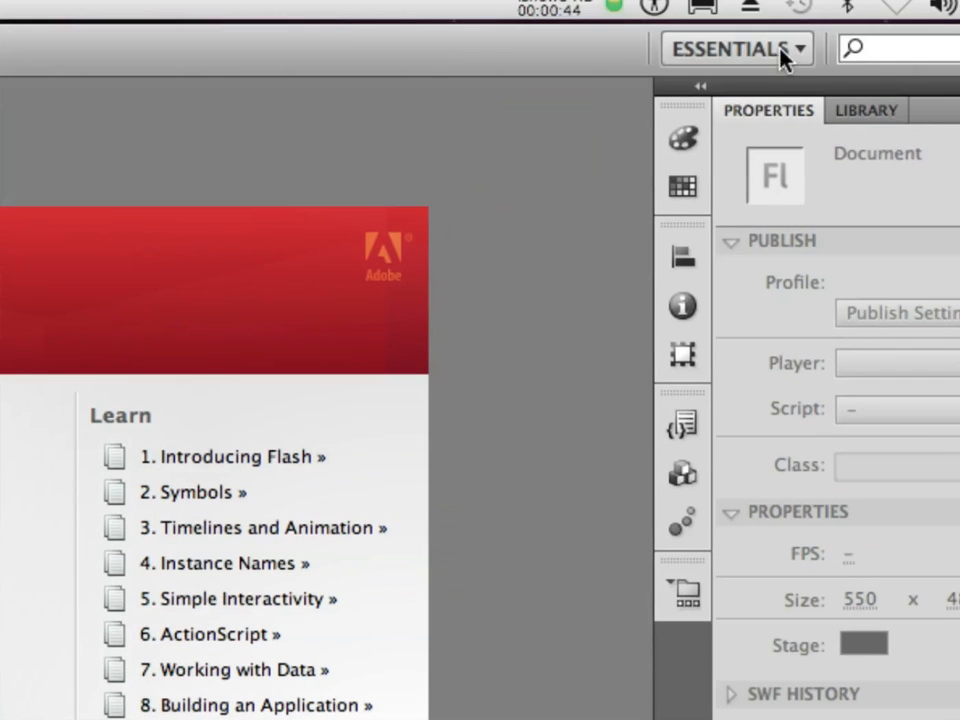
Switch to the Animator workspace and create a new ActionScript 3.0 document
{"action": "left_click", "coordinate": [758, 14]}
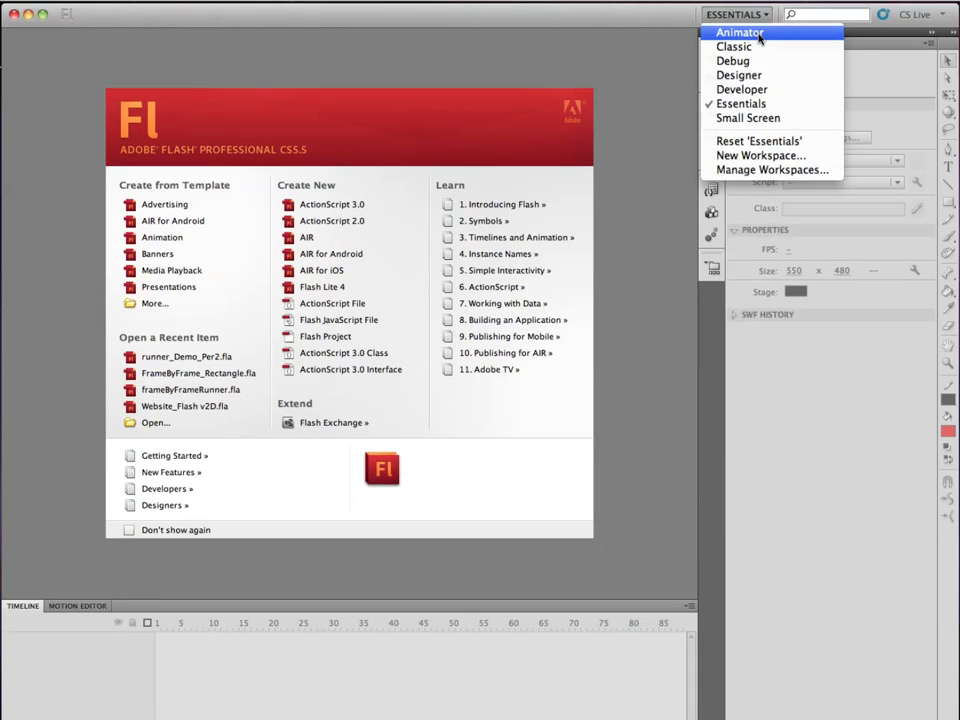
{"action": "left_click", "coordinate": [758, 34]}
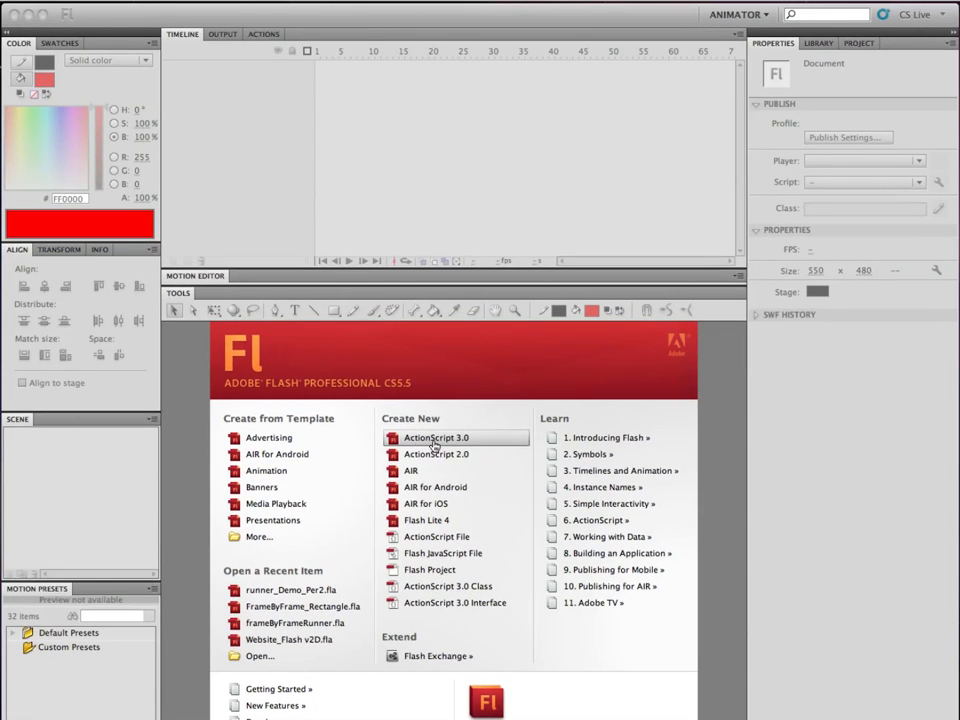
{"action": "left_click", "coordinate": [435, 446]}
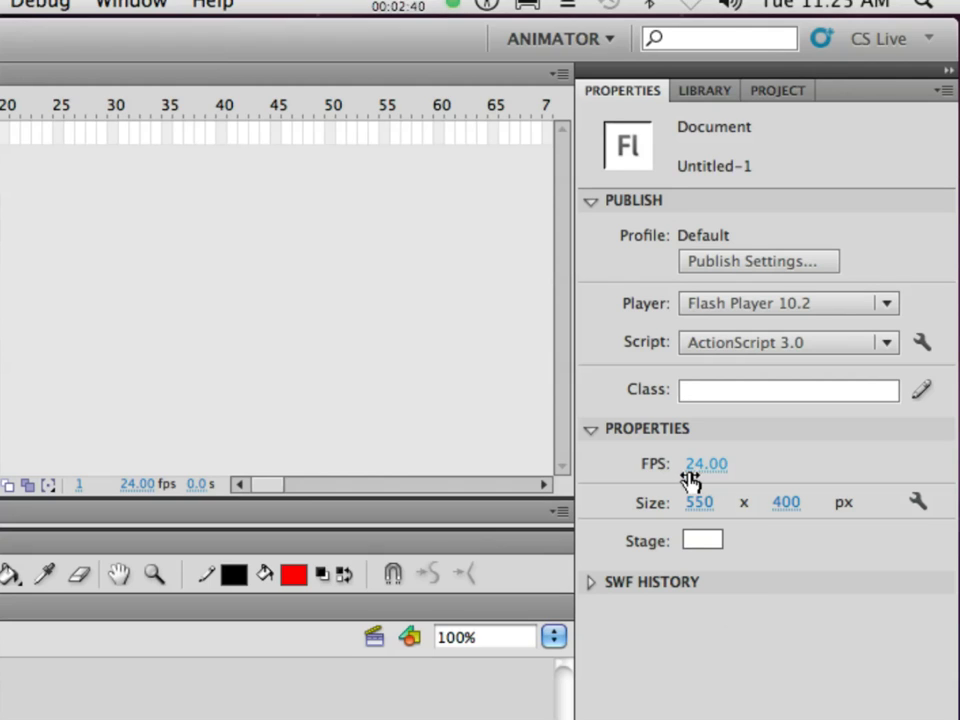
Set the document's frame rate to 24 fps
{"action": "left_click", "coordinate": [687, 471]}
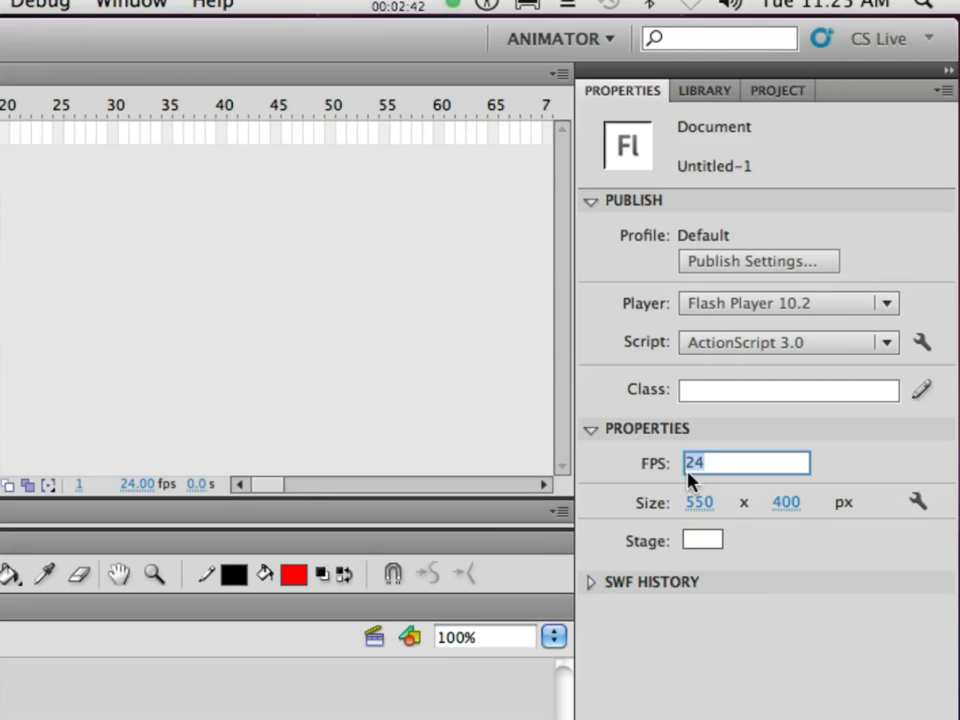
{"action": "type", "text": "30"}
{"action": "key", "text": "BackSpace"}
{"action": "key", "text": "BackSpace"}
{"action": "type", "text": "24"}
{"action": "key", "text": "Return"}
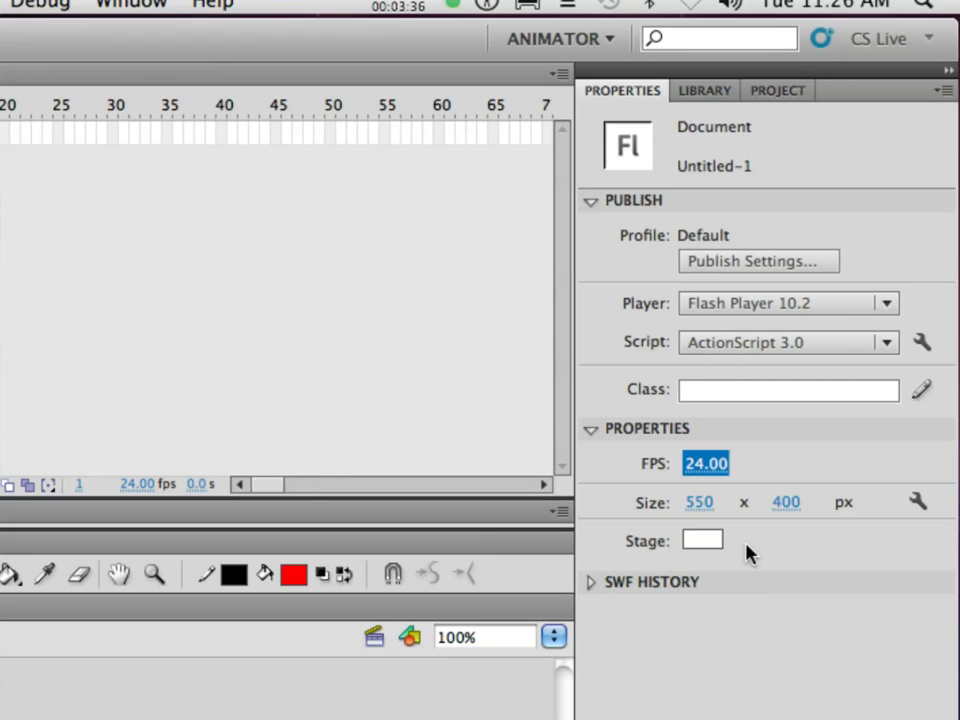
Set the stage size to 720 px wide by 480 px high
{"action": "left_click", "coordinate": [787, 505]}
{"action": "type", "text": "480"}
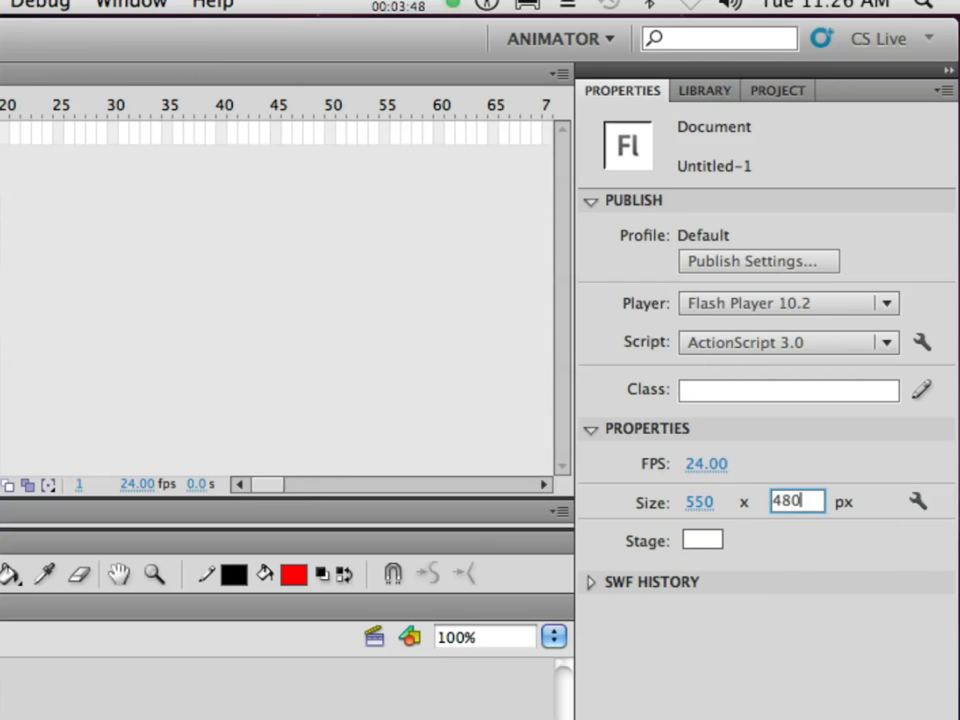
{"action": "left_click", "coordinate": [707, 504]}
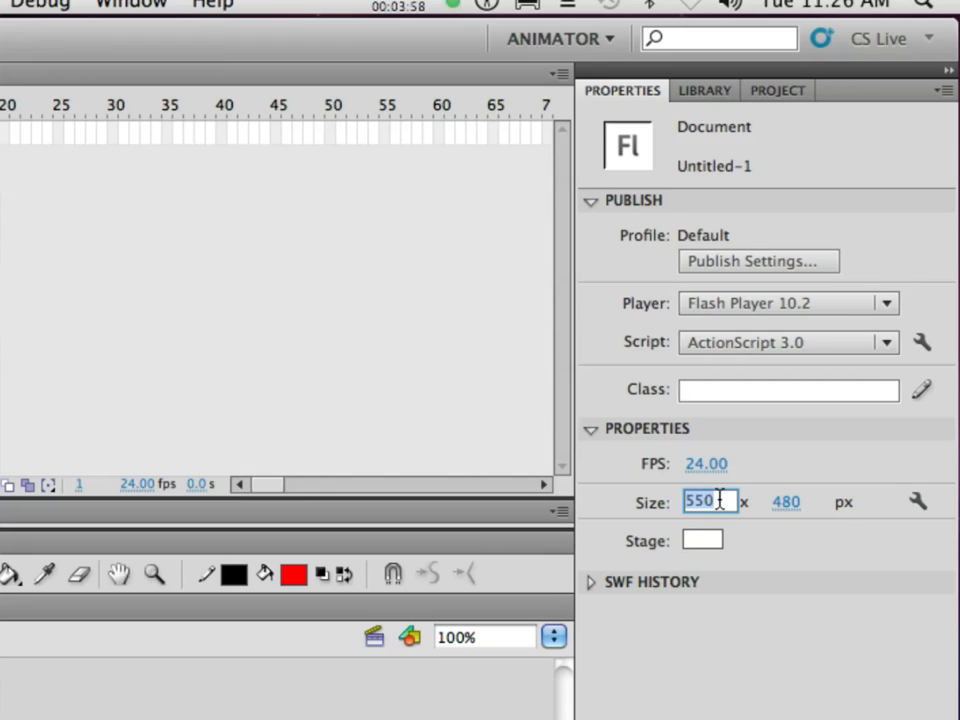
{"action": "type", "text": "720"}
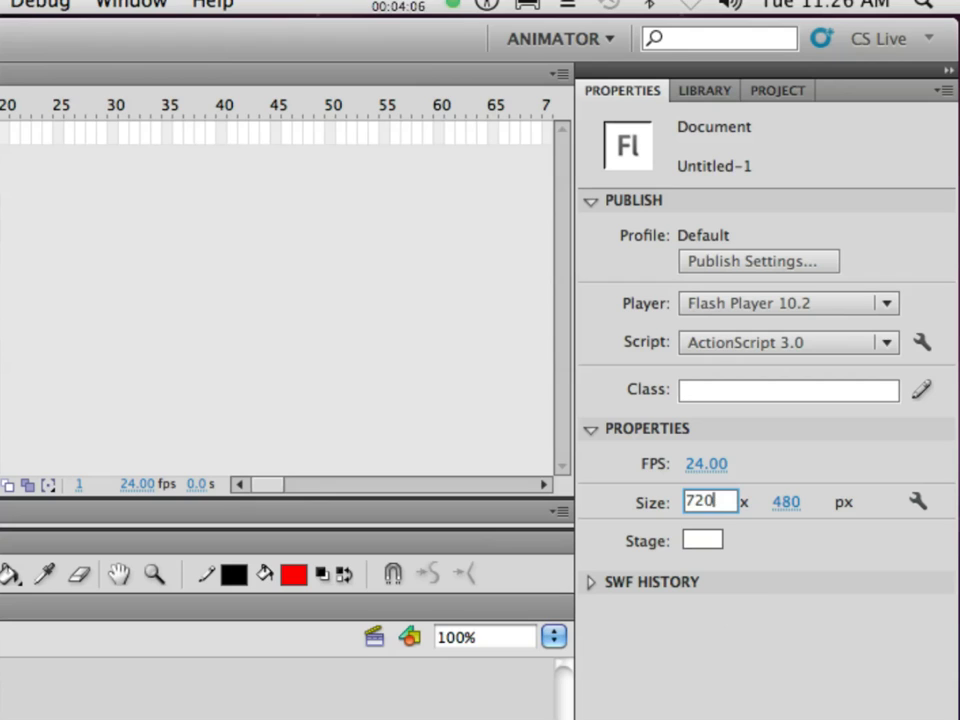
{"action": "key", "text": "Return"}
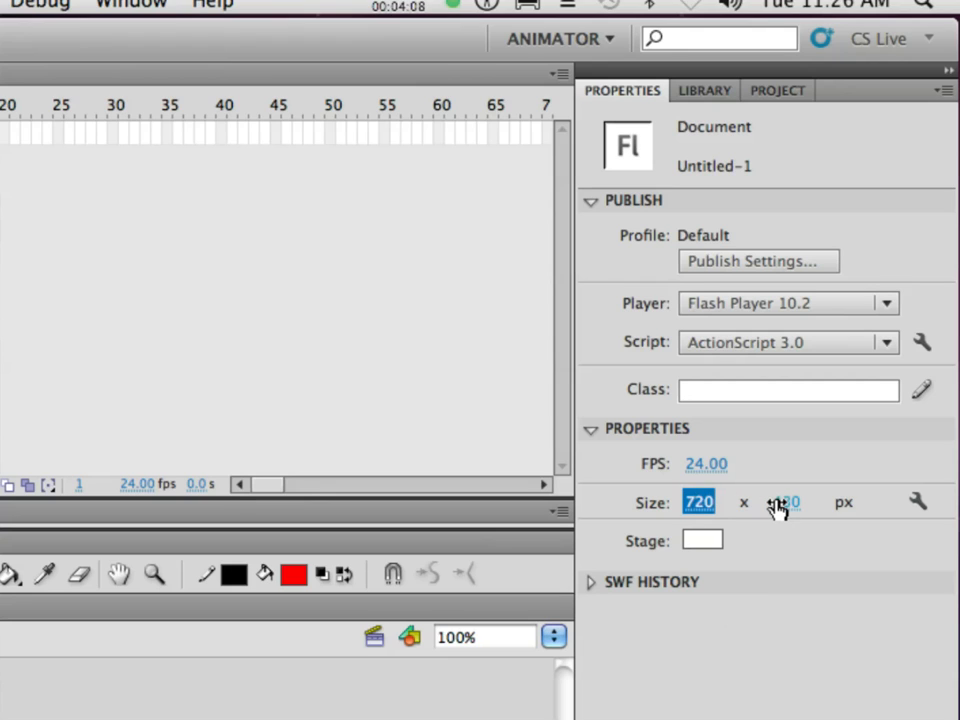
Set the stage size to 1280 x 720 px and bring the whole stage into view
{"action": "left_click", "coordinate": [700, 508]}
{"action": "type", "text": "1280"}
{"action": "key", "text": "Tab"}
{"action": "type", "text": "720"}
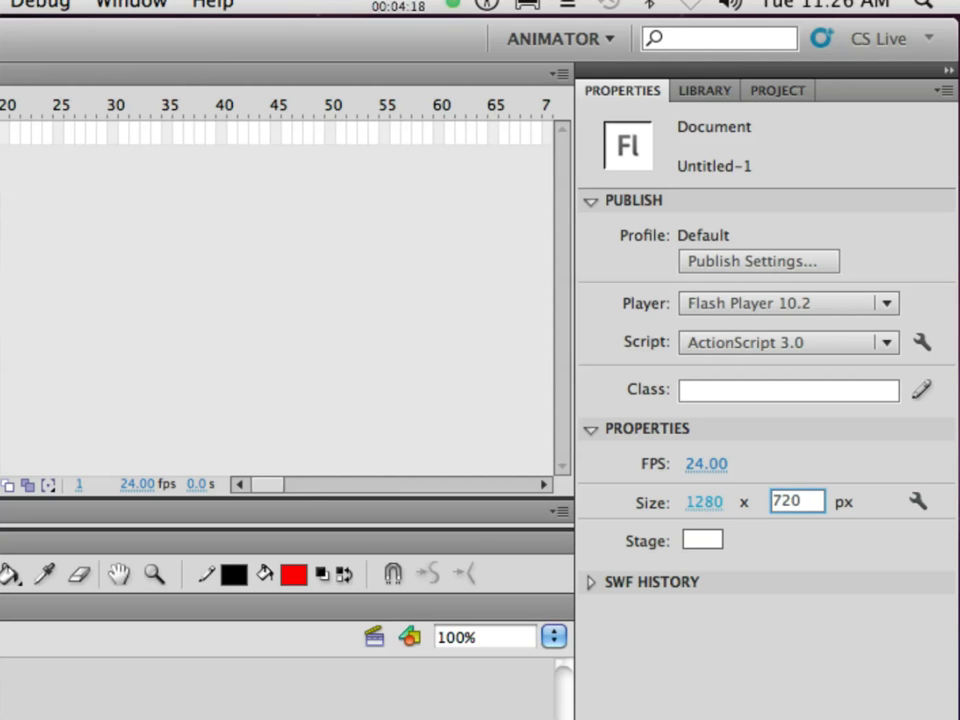
{"action": "key", "text": "Return"}
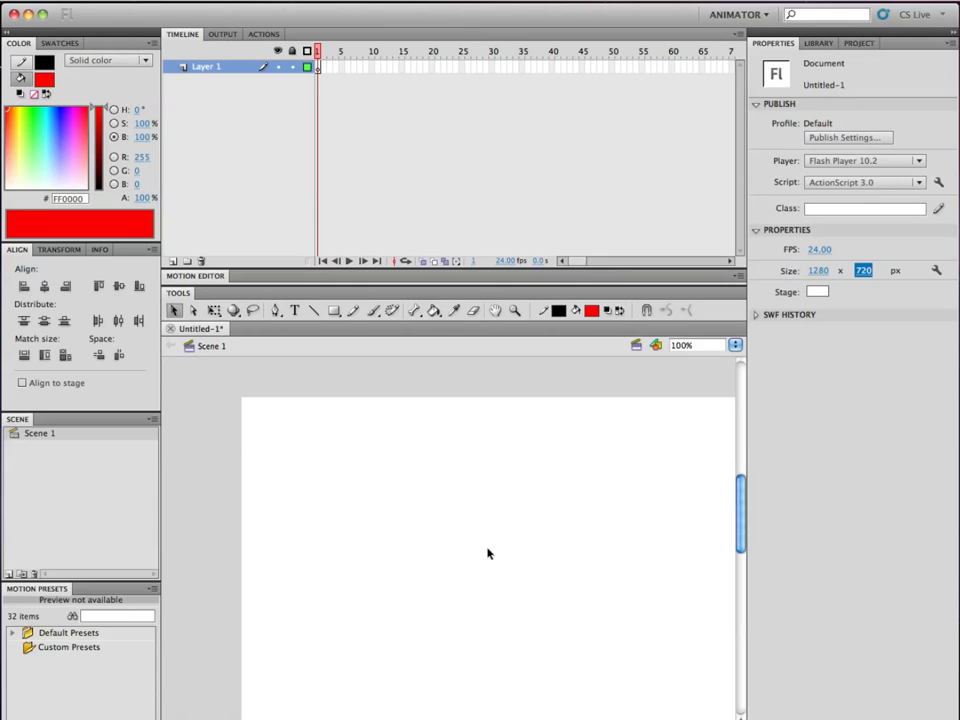
{"action": "left_click", "coordinate": [490, 550]}
{"action": "key", "text": "super+minus"}
{"action": "left_click_drag", "start_coordinate": [513, 550], "coordinate": [424, 495]}
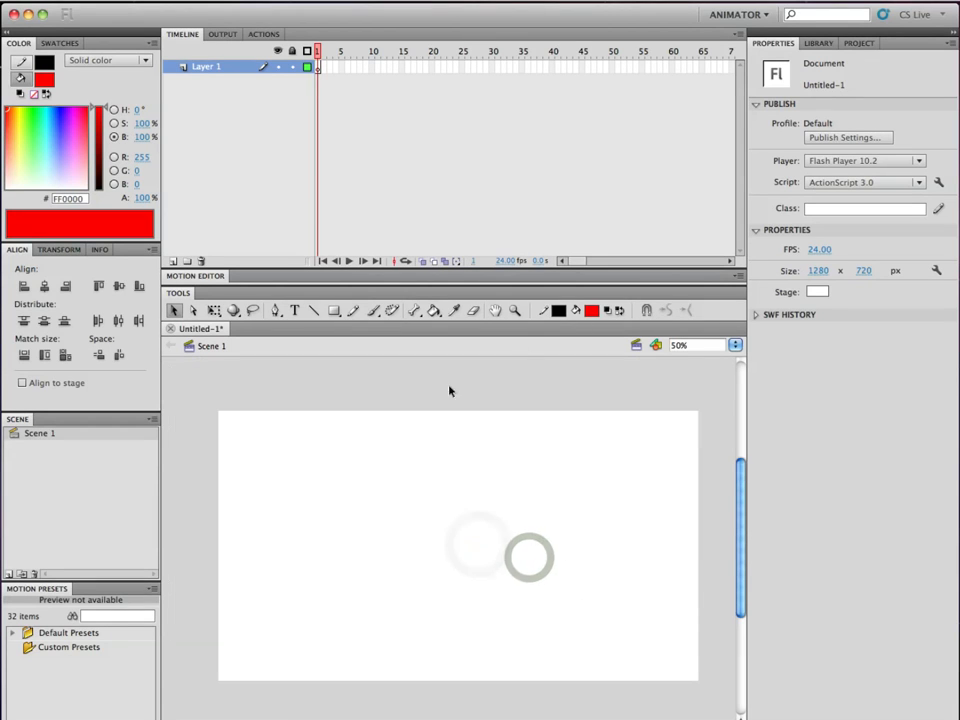
Change the stage dimensions to 720 x 480 px
{"action": "left_click", "coordinate": [817, 271]}
{"action": "type", "text": "720"}
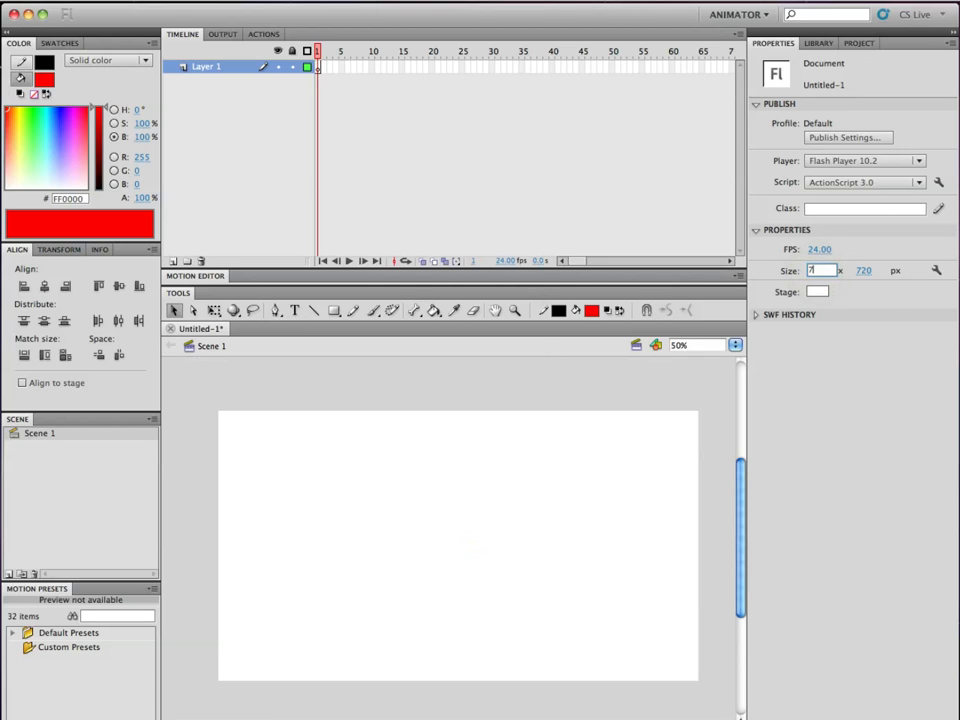
{"action": "key", "text": "Tab"}
{"action": "type", "text": "480"}
{"action": "key", "text": "Return"}
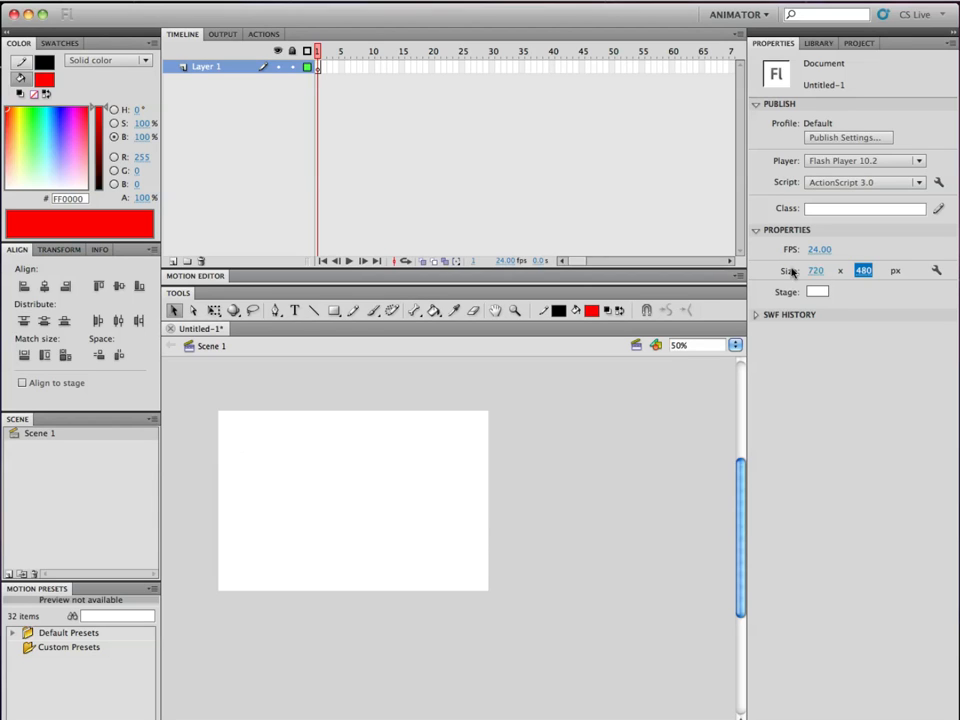
Insert a frame at frame 21 of Layer 1 and return the playhead to frame 1
{"action": "left_click", "coordinate": [364, 497], "text": "super"}
{"action": "left_click_drag", "start_coordinate": [415, 510], "coordinate": [441, 506]}
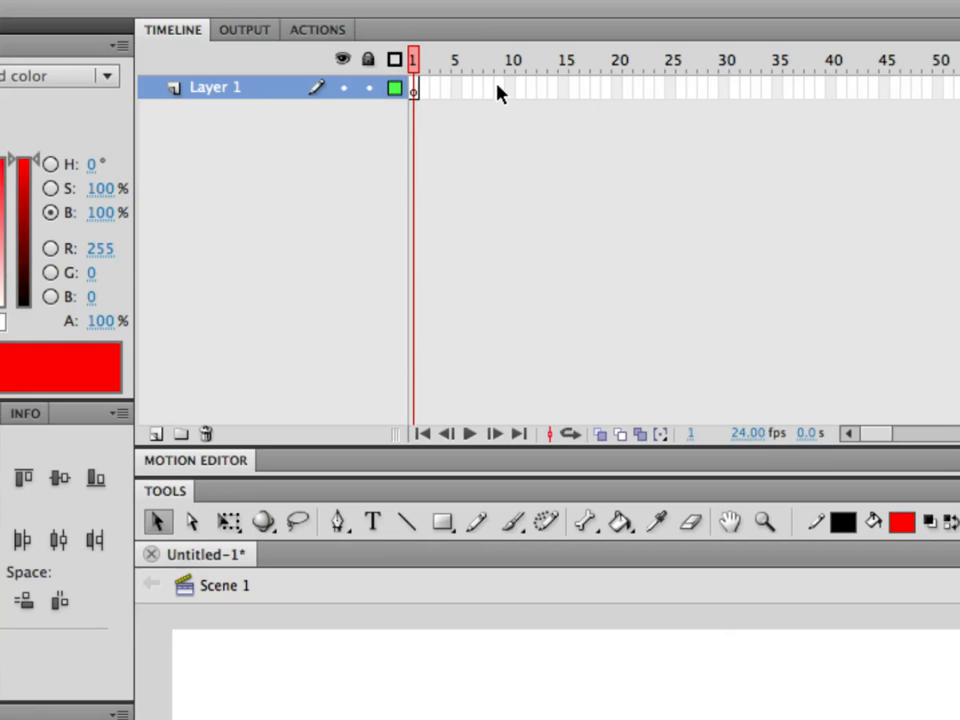
{"action": "left_click", "coordinate": [551, 90]}
{"action": "left_click", "coordinate": [628, 88]}
{"action": "right_click", "coordinate": [628, 89]}
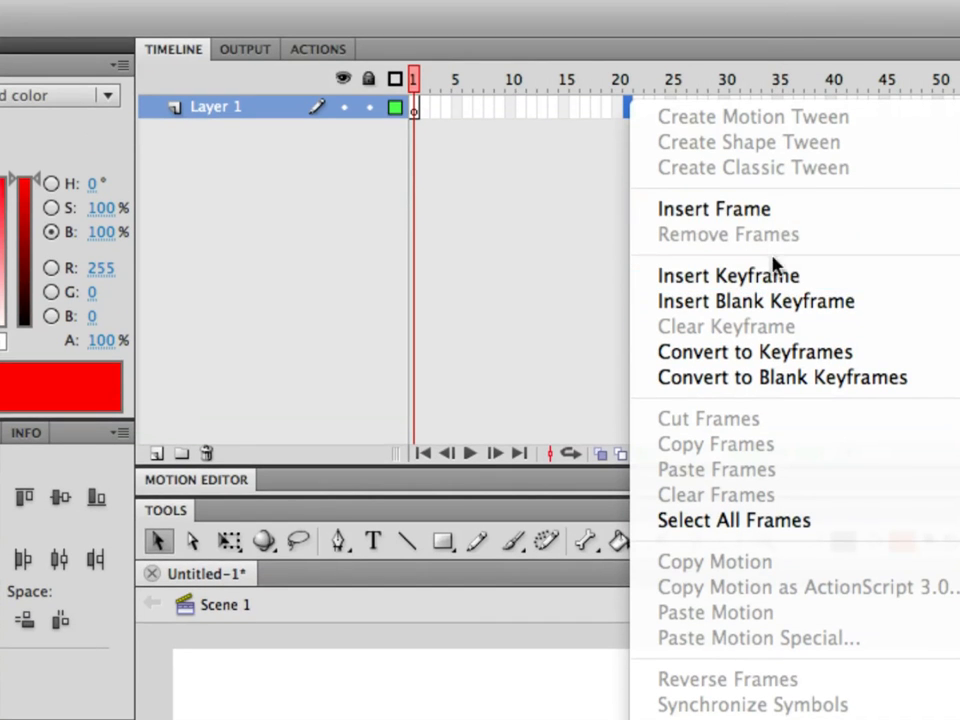
{"action": "left_click", "coordinate": [764, 222]}
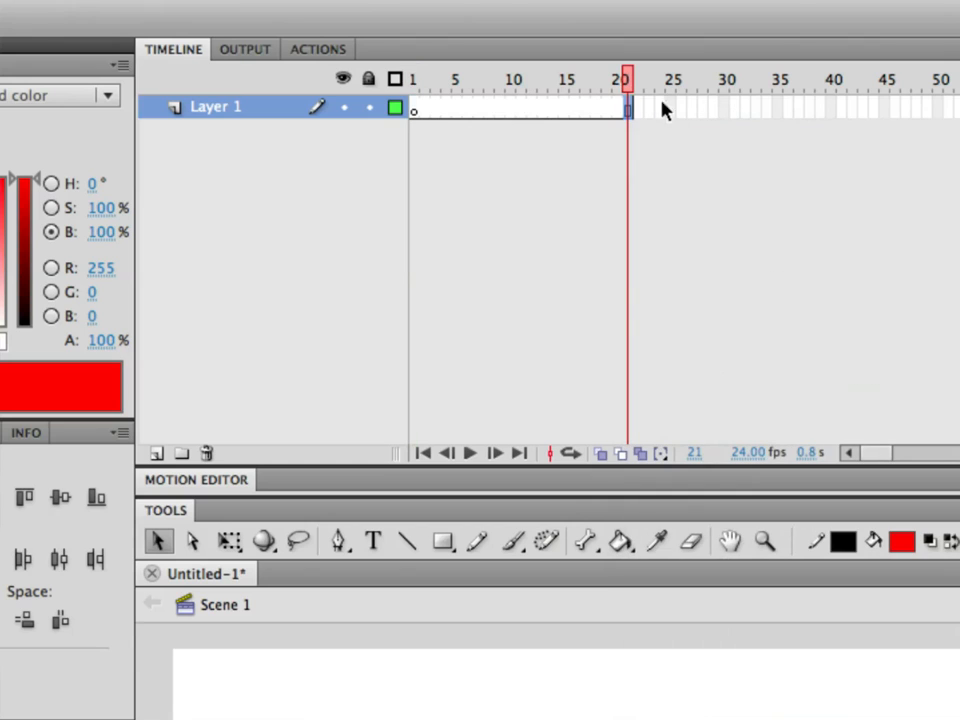
{"action": "left_click_drag", "start_coordinate": [624, 86], "coordinate": [375, 88]}
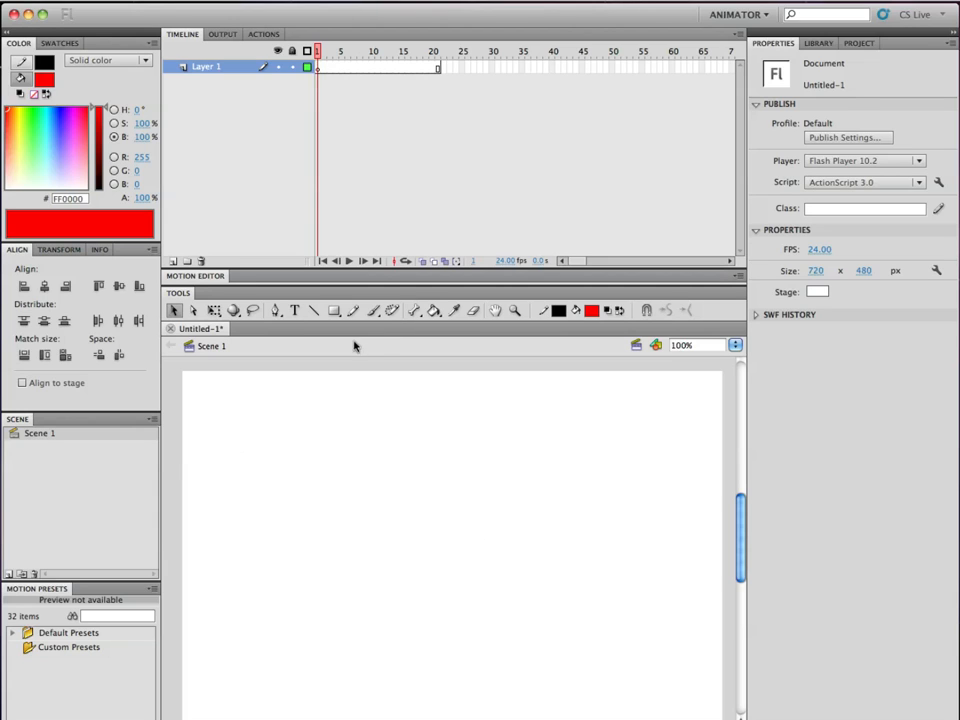
Activate the Pencil tool and check its drawing modes, keeping Straighten
{"action": "mouse_move", "coordinate": [73, 705]}
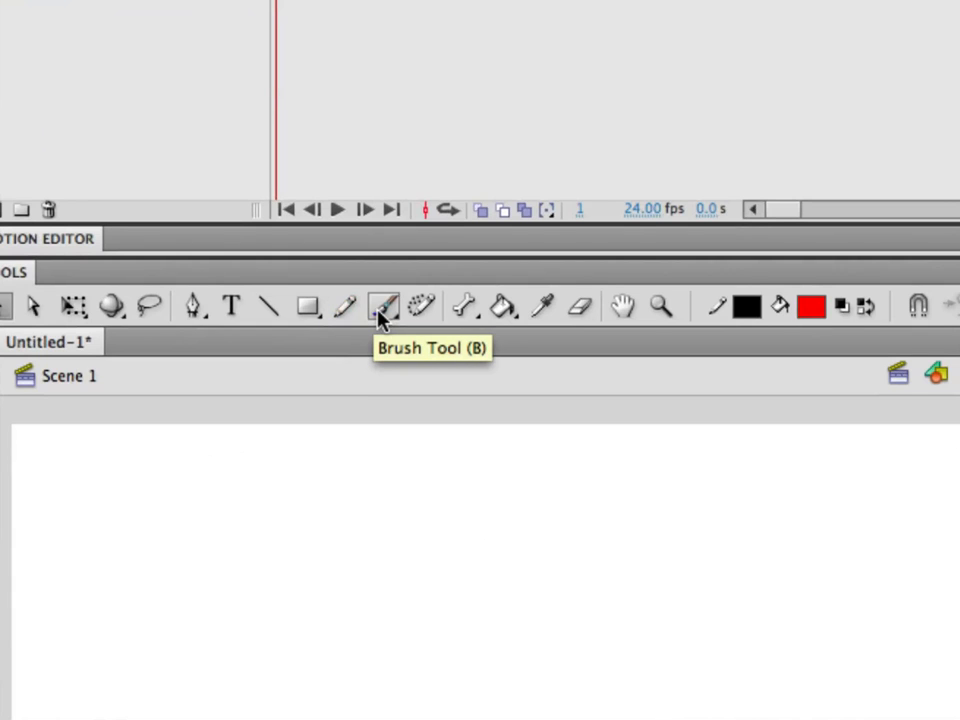
{"action": "left_click", "coordinate": [378, 311]}
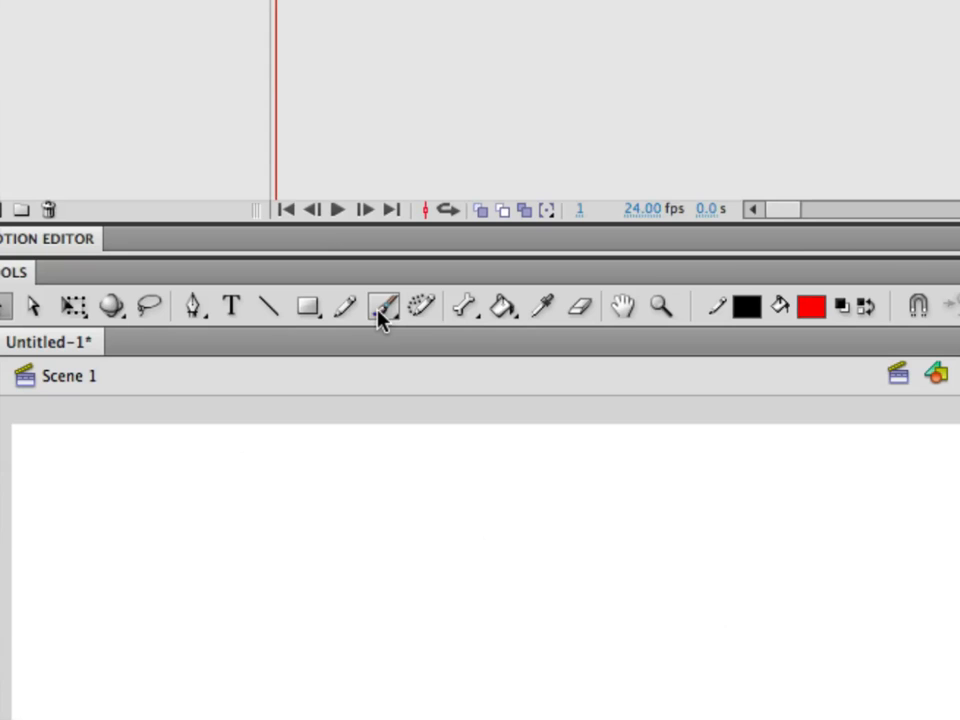
{"action": "left_click", "coordinate": [345, 306]}
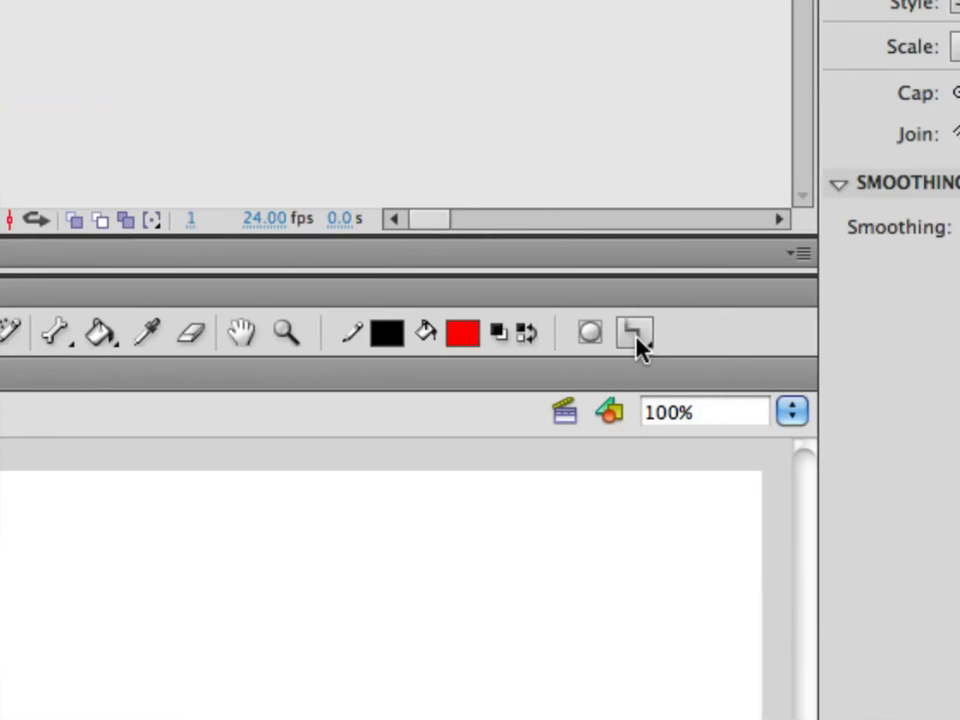
{"action": "left_click", "coordinate": [634, 338]}
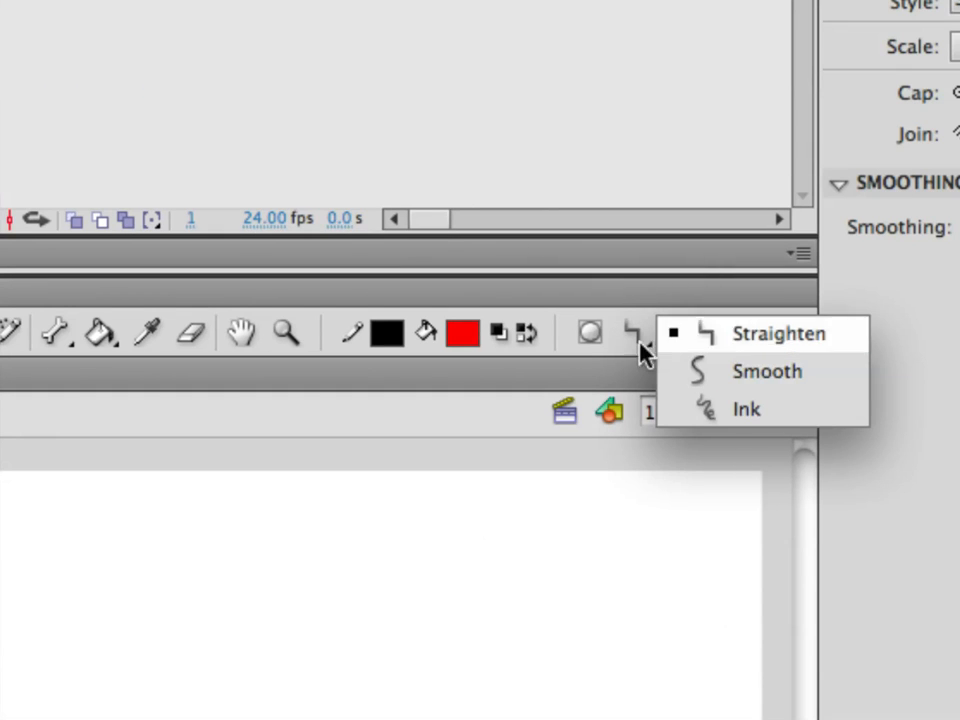
{"action": "left_click", "coordinate": [591, 340]}
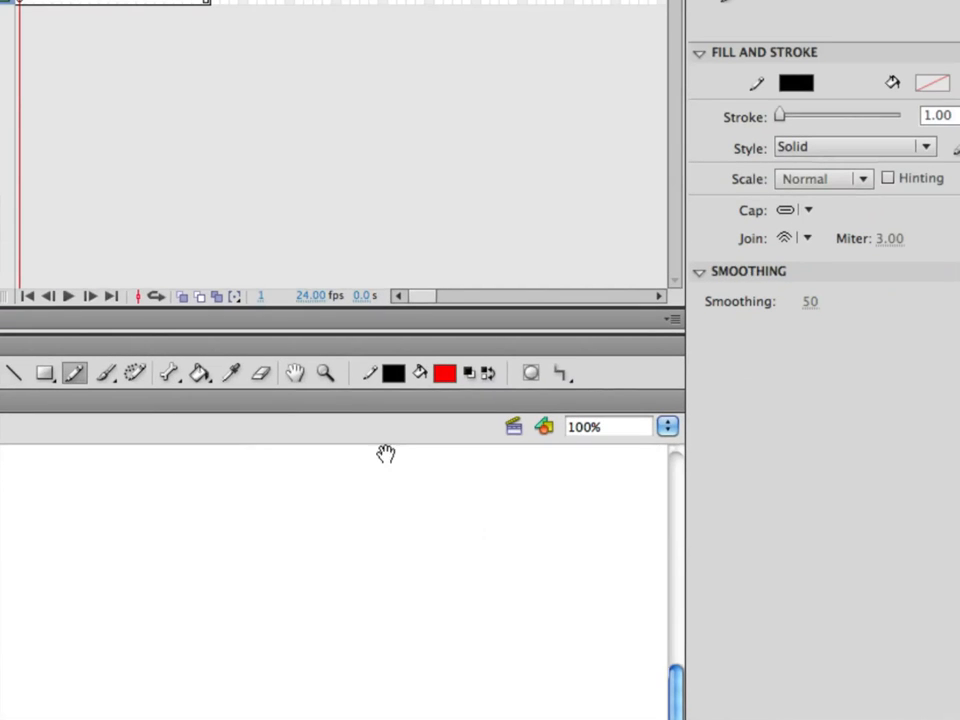
Draw a sharp-cornered Z on the stage with the Pencil in Straighten mode, undoing each earlier attempt
{"action": "left_click_drag", "start_coordinate": [370, 526], "coordinate": [373, 518]}
{"action": "mouse_move", "coordinate": [151, 560]}
{"action": "left_mouse_down"}
{"action": "mouse_move", "coordinate": [259, 569]}
{"action": "mouse_move", "coordinate": [310, 628]}
{"action": "mouse_move", "coordinate": [366, 614]}
{"action": "left_mouse_up"}
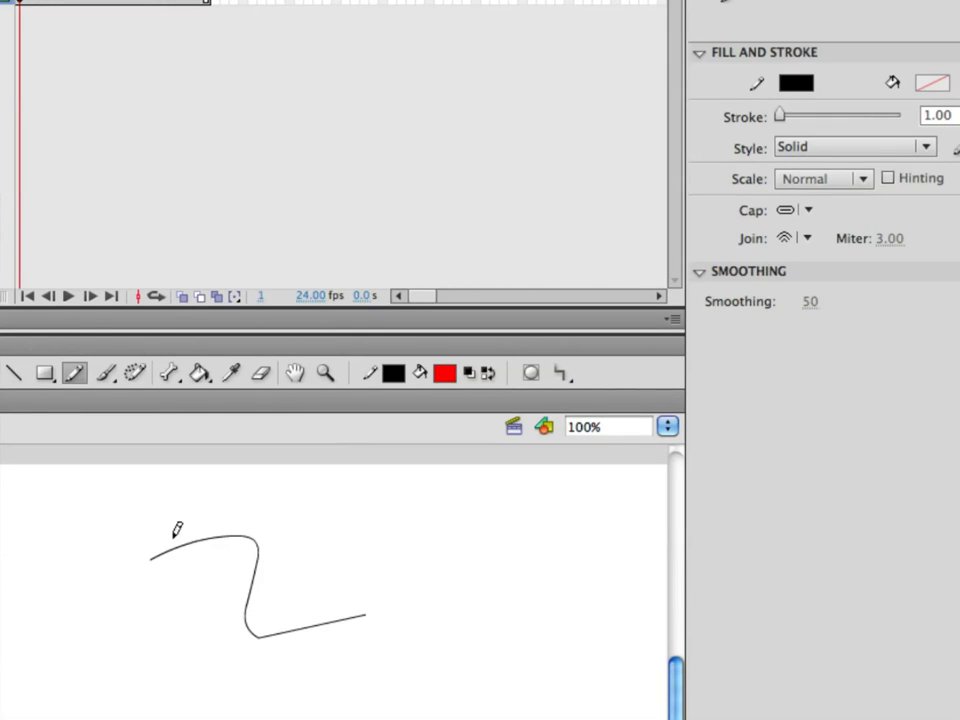
{"action": "key", "text": "super+z"}
{"action": "mouse_move", "coordinate": [124, 569]}
{"action": "left_mouse_down"}
{"action": "mouse_move", "coordinate": [279, 549]}
{"action": "mouse_move", "coordinate": [250, 654]}
{"action": "mouse_move", "coordinate": [438, 621]}
{"action": "left_mouse_up"}
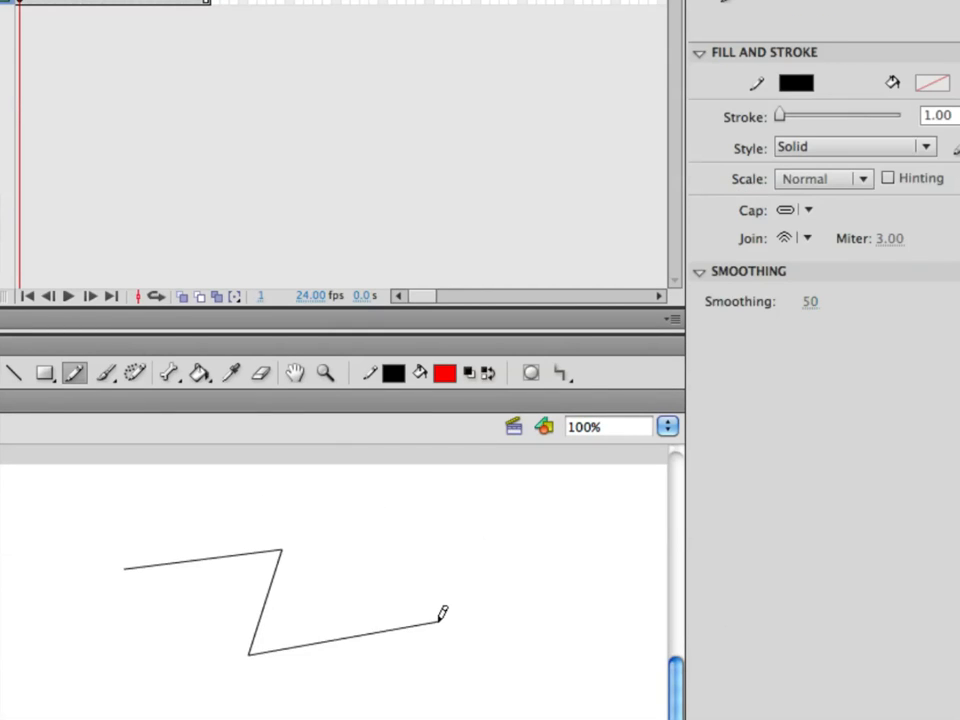
{"action": "key", "text": "super+z"}
{"action": "left_click_drag", "start_coordinate": [133, 562], "coordinate": [316, 652]}
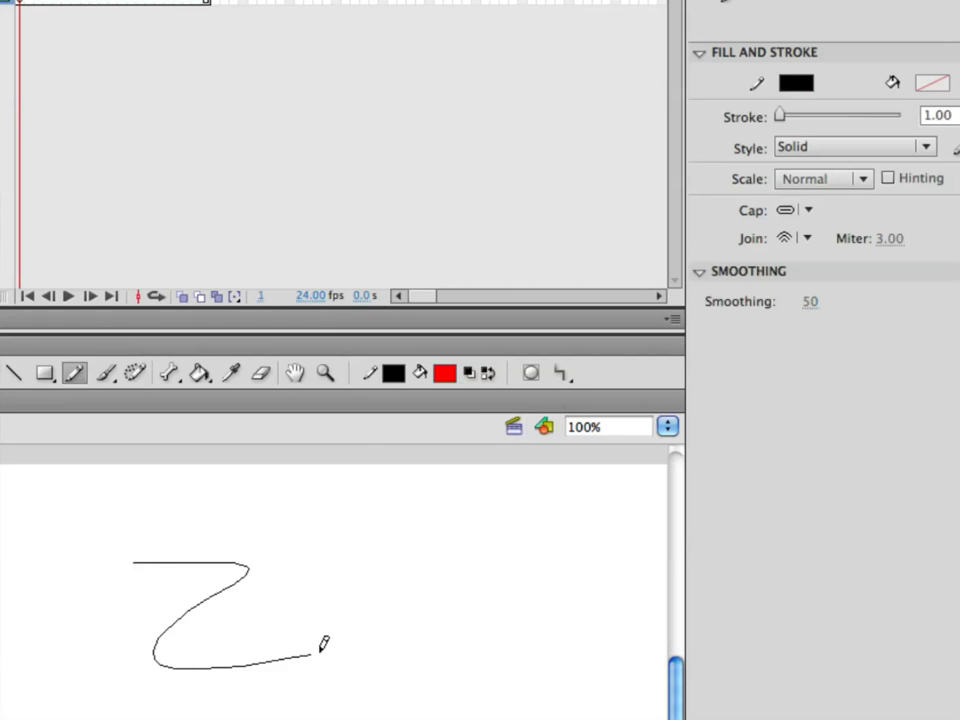
{"action": "key", "text": "super+z"}
{"action": "mouse_move", "coordinate": [120, 560]}
{"action": "left_mouse_down"}
{"action": "mouse_move", "coordinate": [286, 553]}
{"action": "mouse_move", "coordinate": [153, 653]}
{"action": "mouse_move", "coordinate": [314, 632]}
{"action": "left_mouse_up"}
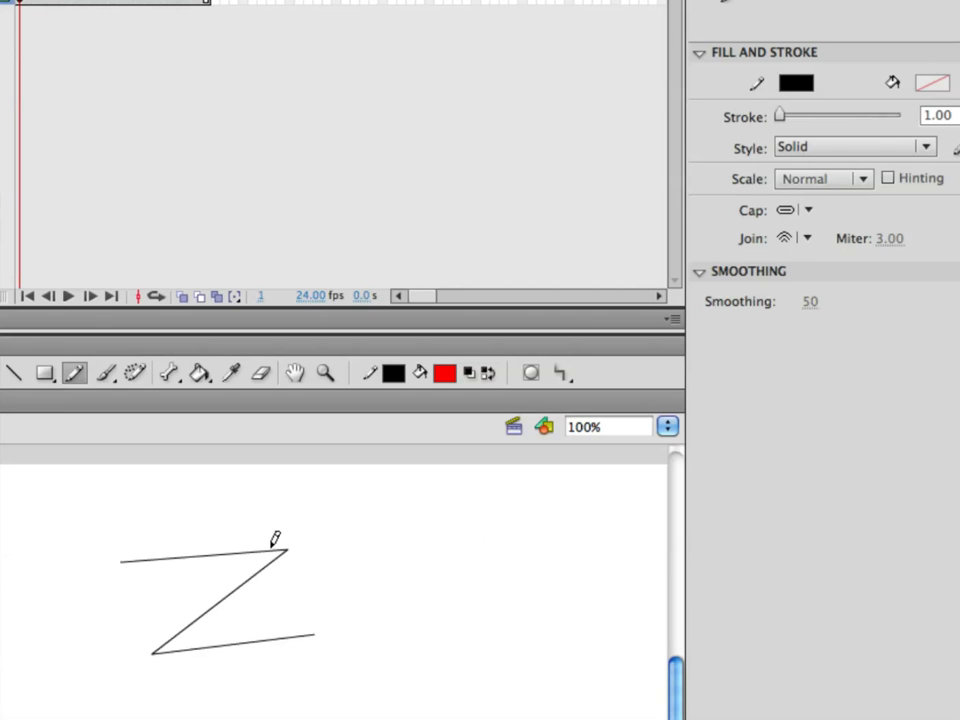
Switch the Pencil to Smooth mode and draw a second Z and an S-curve beside the first Z
{"action": "left_click", "coordinate": [565, 375]}
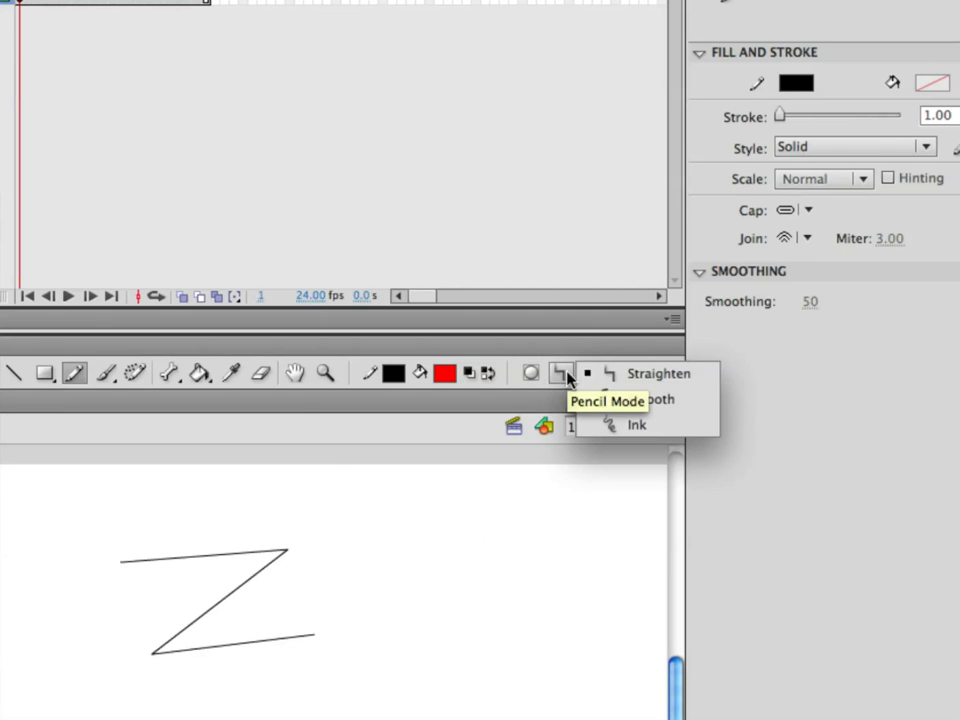
{"action": "left_click", "coordinate": [622, 399]}
{"action": "mouse_move", "coordinate": [436, 539]}
{"action": "left_mouse_down"}
{"action": "mouse_move", "coordinate": [544, 531]}
{"action": "mouse_move", "coordinate": [407, 639]}
{"action": "mouse_move", "coordinate": [578, 610]}
{"action": "left_mouse_up"}
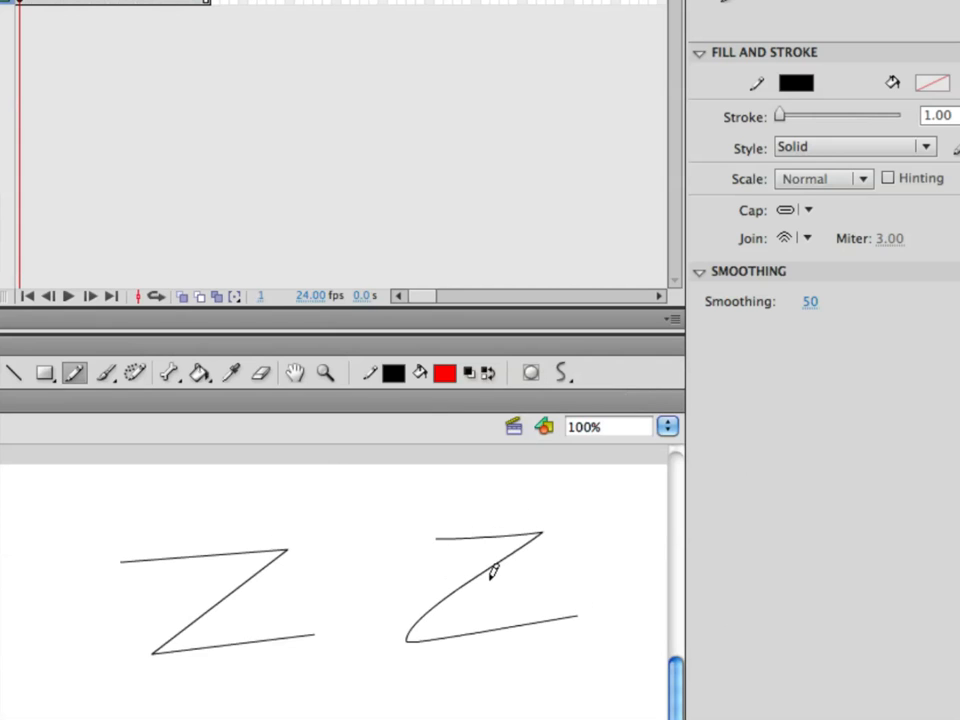
{"action": "mouse_move", "coordinate": [333, 516]}
{"action": "left_mouse_down"}
{"action": "mouse_move", "coordinate": [371, 581]}
{"action": "mouse_move", "coordinate": [339, 688]}
{"action": "left_mouse_up"}
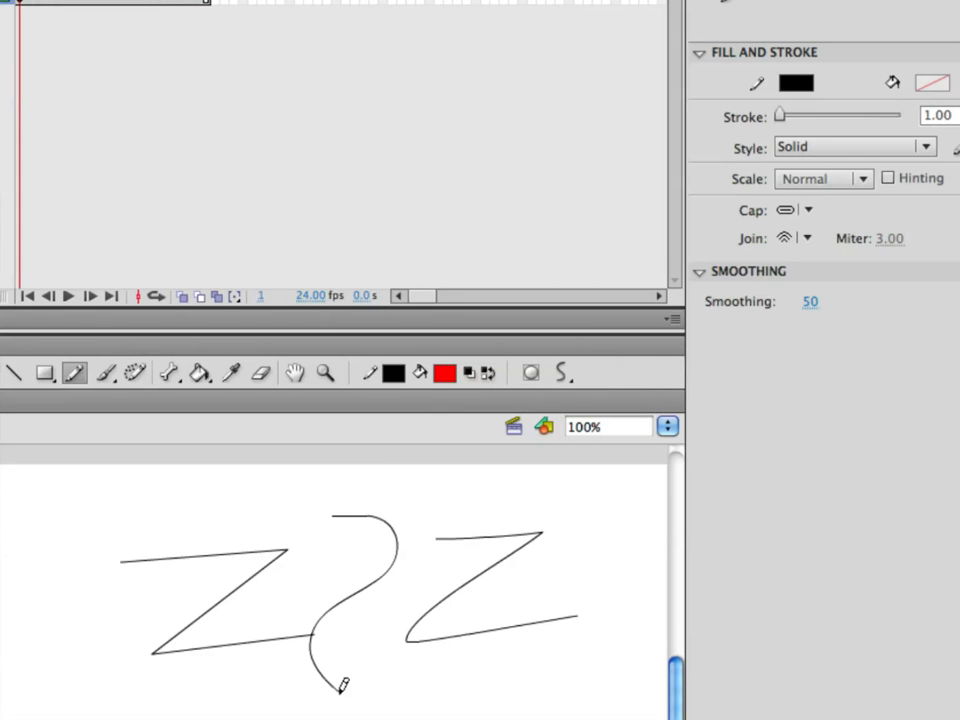
Switch the Pencil to Ink mode and draw three freehand wavy lines around and below the Z shapes
{"action": "left_click", "coordinate": [561, 375]}
{"action": "left_click", "coordinate": [640, 425]}
{"action": "mouse_move", "coordinate": [71, 521]}
{"action": "left_mouse_down"}
{"action": "mouse_move", "coordinate": [129, 564]}
{"action": "mouse_move", "coordinate": [158, 719]}
{"action": "left_mouse_up"}
{"action": "left_click_drag", "start_coordinate": [193, 642], "coordinate": [380, 705]}
{"action": "left_click_drag", "start_coordinate": [315, 657], "coordinate": [515, 669]}
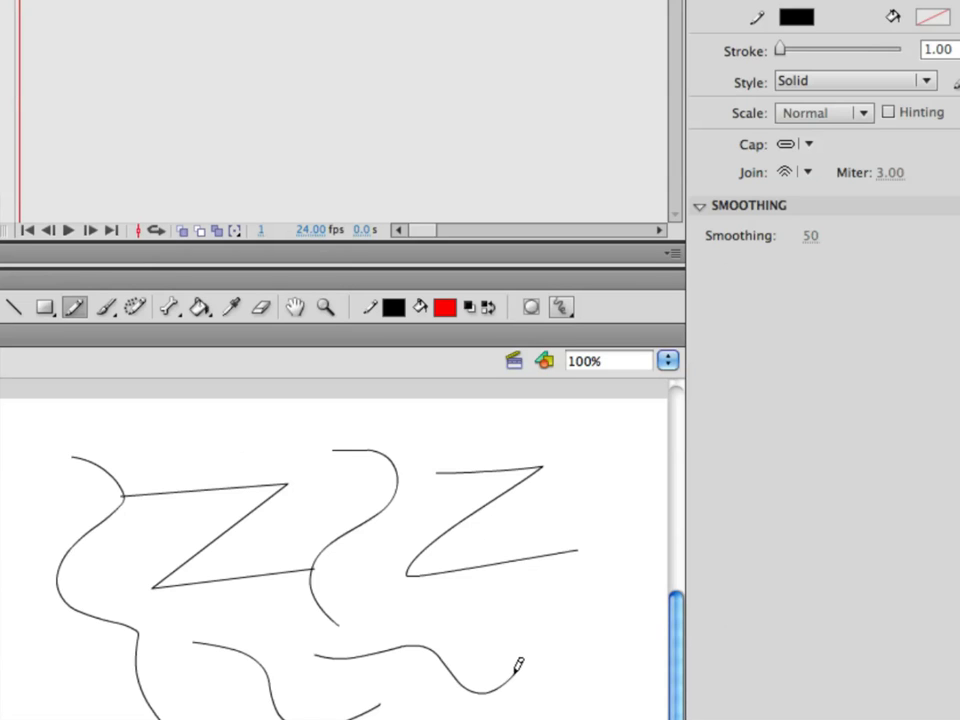
Paint a red freehand S-shaped stroke with the Brush tool in the empty area at the stage's lower left
{"action": "key", "text": "space"}
{"action": "mouse_move", "coordinate": [189, 553]}
{"action": "left_mouse_down"}
{"action": "mouse_move", "coordinate": [279, 536]}
{"action": "mouse_move", "coordinate": [534, 518]}
{"action": "left_mouse_up"}
{"action": "mouse_move", "coordinate": [396, 531]}
{"action": "left_mouse_down"}
{"action": "mouse_move", "coordinate": [285, 566]}
{"action": "mouse_move", "coordinate": [553, 664]}
{"action": "mouse_move", "coordinate": [440, 556]}
{"action": "mouse_move", "coordinate": [437, 611]}
{"action": "left_mouse_up"}
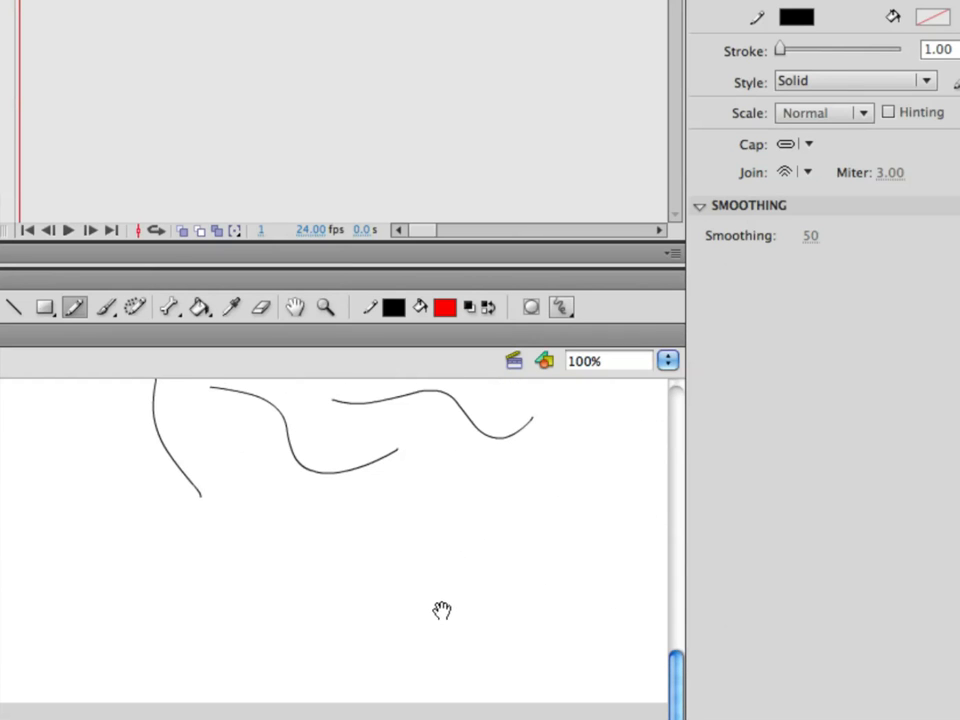
{"action": "left_click", "coordinate": [104, 310]}
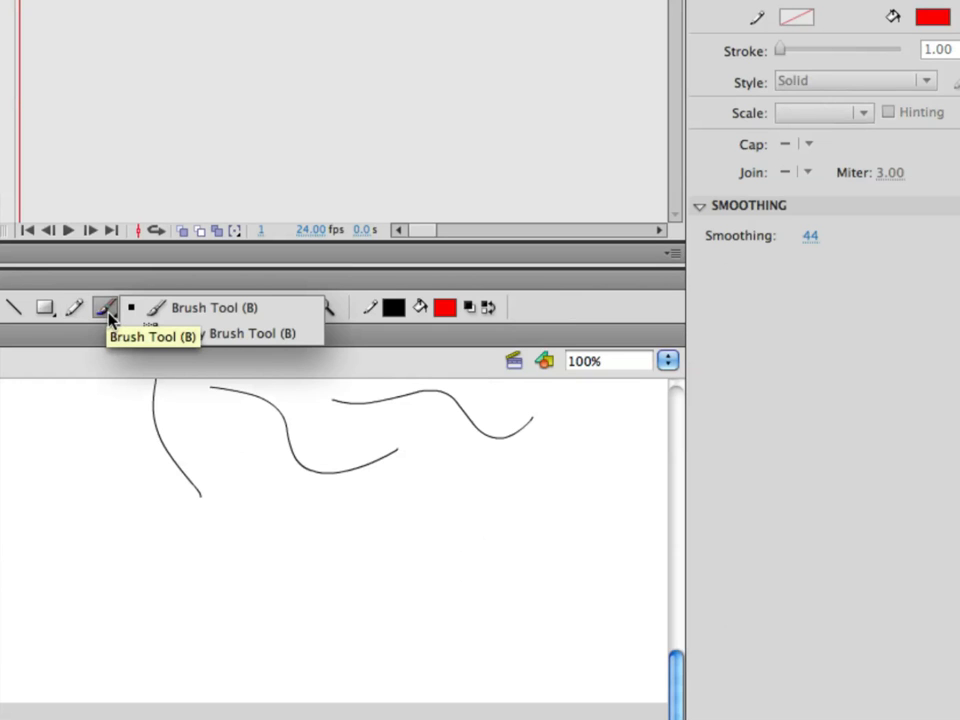
{"action": "left_click", "coordinate": [150, 310]}
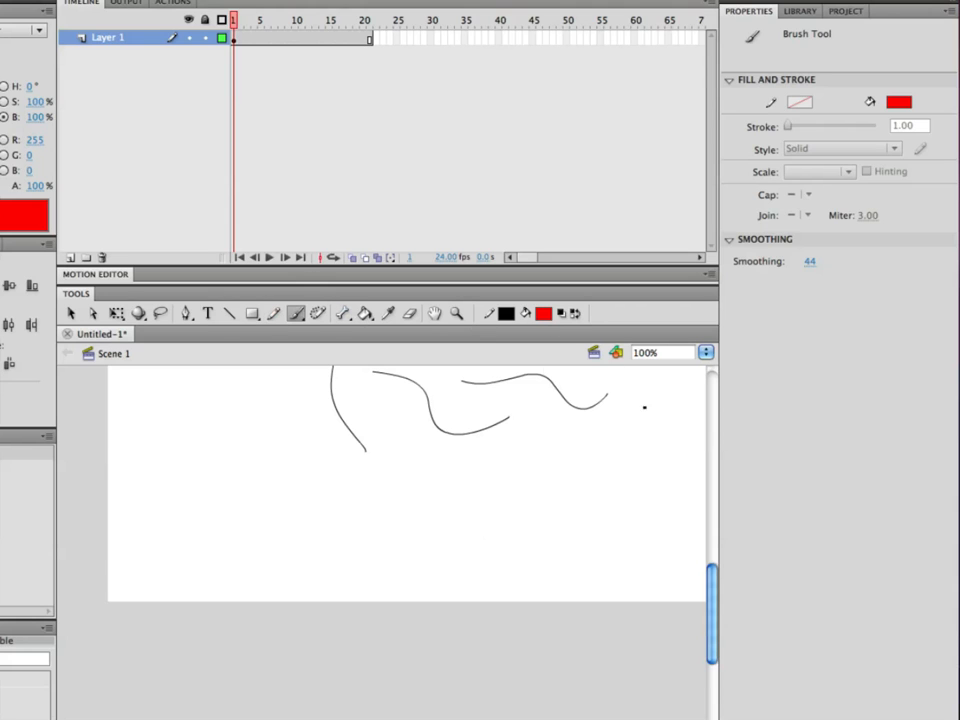
{"action": "mouse_move", "coordinate": [163, 397]}
{"action": "left_mouse_down"}
{"action": "mouse_move", "coordinate": [232, 444]}
{"action": "mouse_move", "coordinate": [263, 539]}
{"action": "left_mouse_up"}
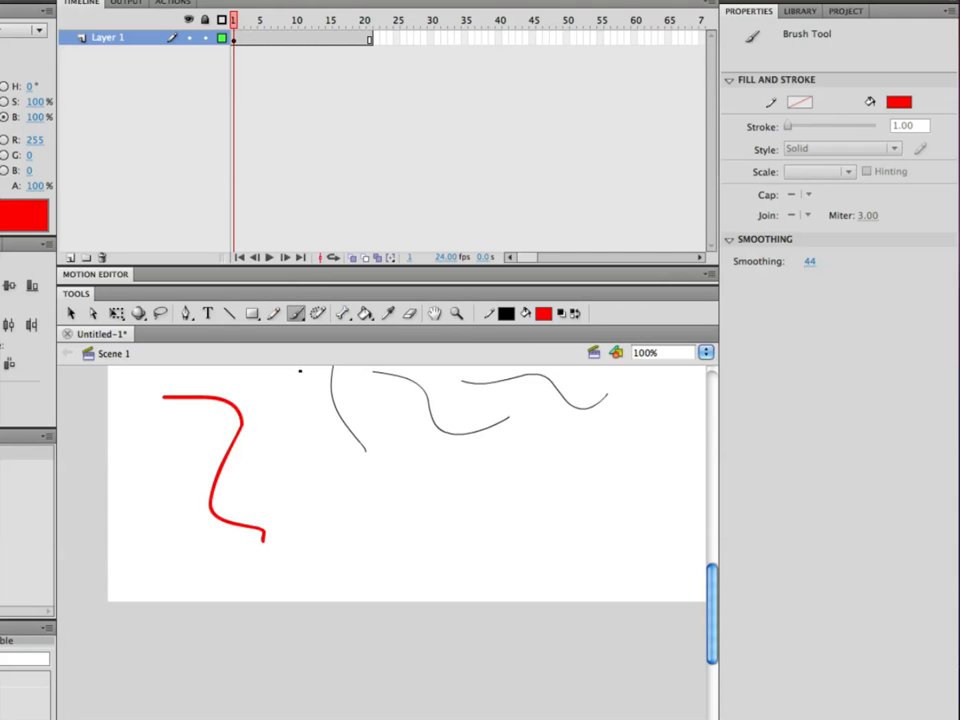
Undo the red brush stroke, change the fill colour to black, and paint an S-curve, a Z and another S-curve across the lower stage
{"action": "key", "text": "ctrl+z"}
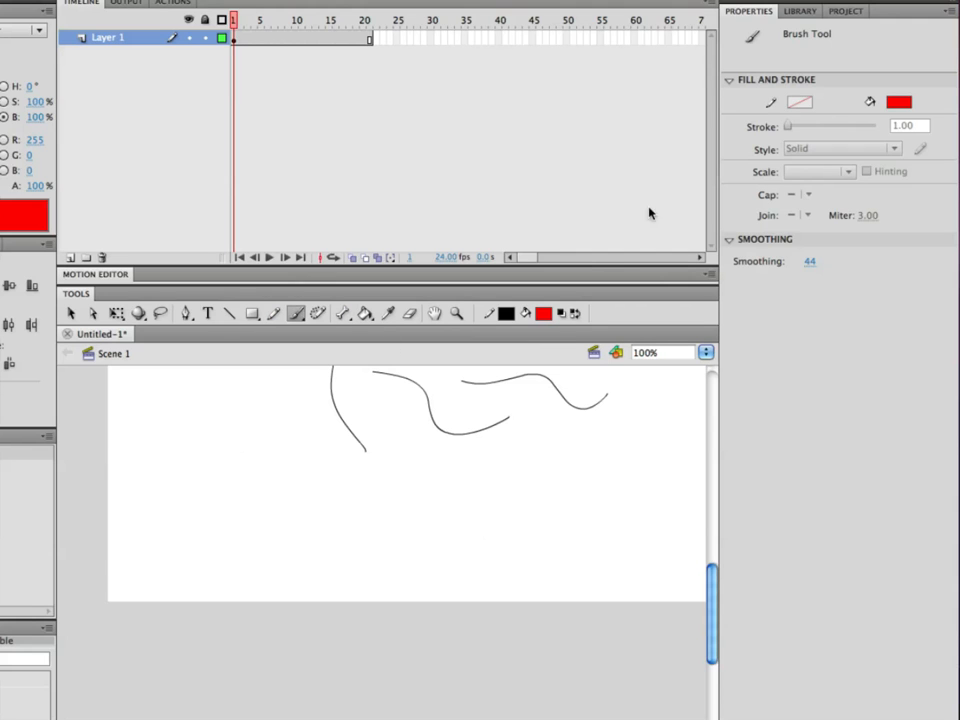
{"action": "left_click", "coordinate": [548, 315]}
{"action": "left_click", "coordinate": [558, 350]}
{"action": "mouse_move", "coordinate": [192, 420]}
{"action": "left_mouse_down"}
{"action": "mouse_move", "coordinate": [240, 425]}
{"action": "mouse_move", "coordinate": [297, 527]}
{"action": "left_mouse_up"}
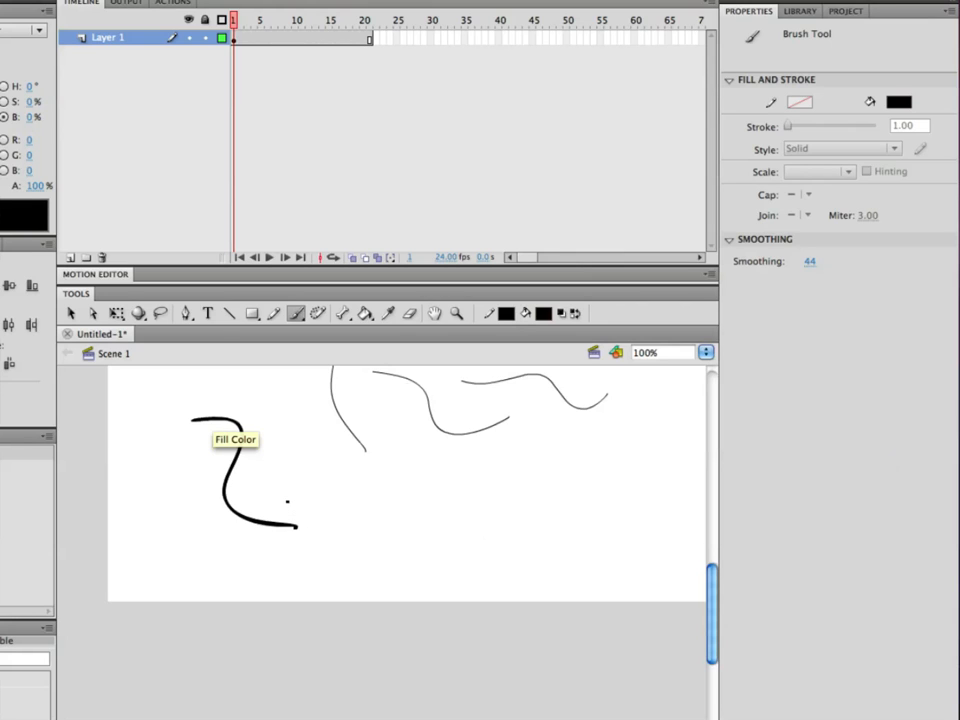
{"action": "mouse_move", "coordinate": [321, 492]}
{"action": "left_mouse_down"}
{"action": "mouse_move", "coordinate": [410, 489]}
{"action": "mouse_move", "coordinate": [464, 536]}
{"action": "left_mouse_up"}
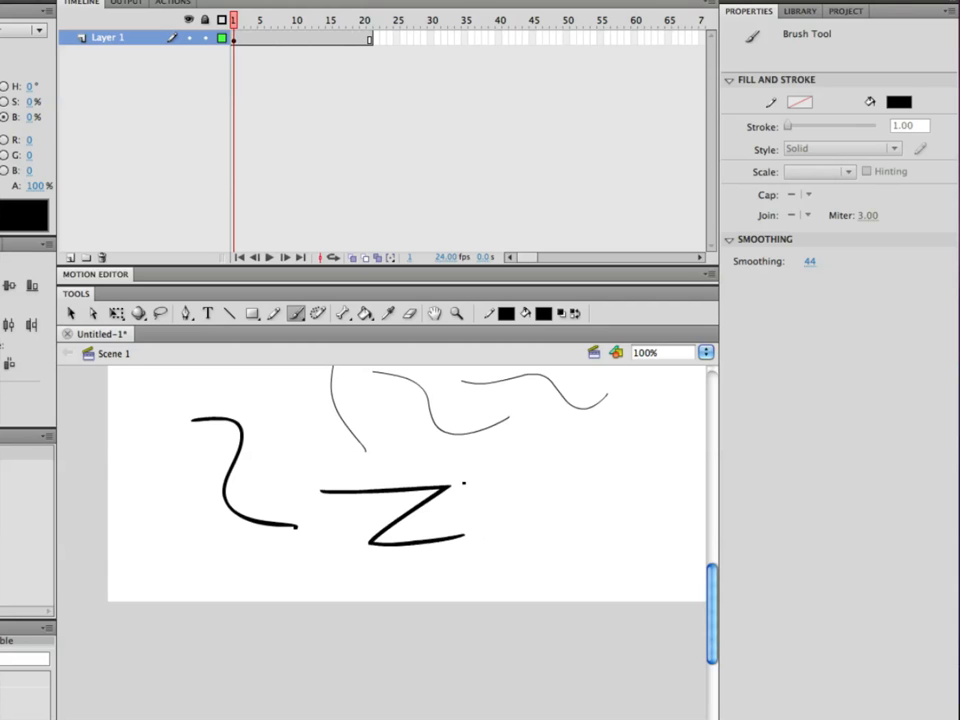
{"action": "left_click_drag", "start_coordinate": [497, 472], "coordinate": [590, 556]}
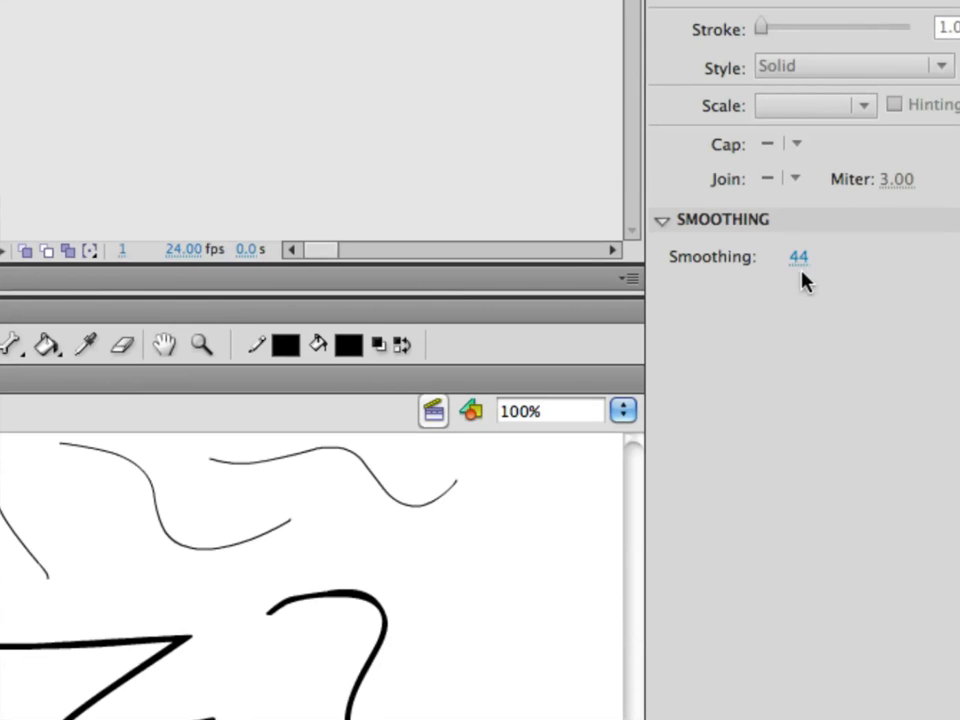
Set the Brush smoothing to 98 and paint three short test strokes beside the rightmost S-curve
{"action": "left_click_drag", "start_coordinate": [801, 268], "coordinate": [890, 266]}
{"action": "left_click_drag", "start_coordinate": [491, 551], "coordinate": [460, 644]}
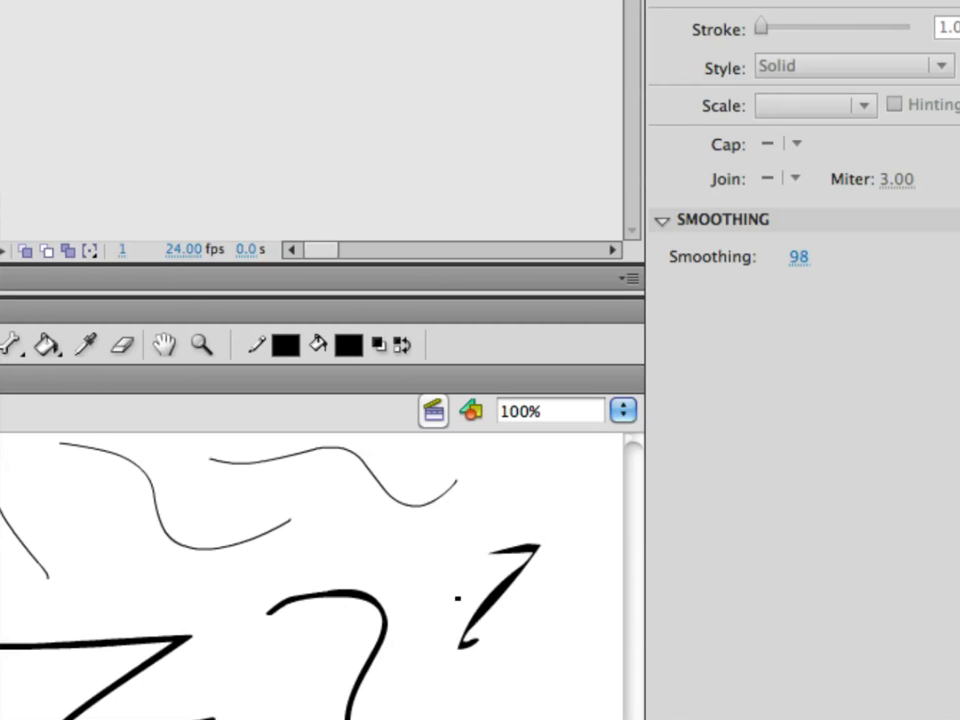
{"action": "left_click_drag", "start_coordinate": [530, 507], "coordinate": [553, 662]}
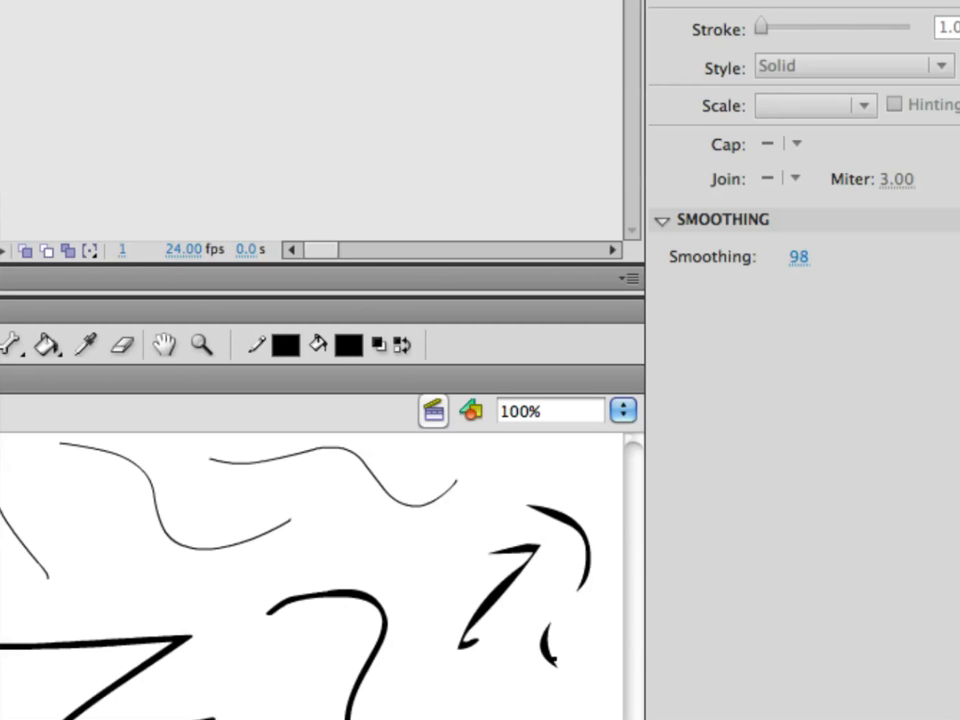
{"action": "left_click_drag", "start_coordinate": [390, 553], "coordinate": [424, 640]}
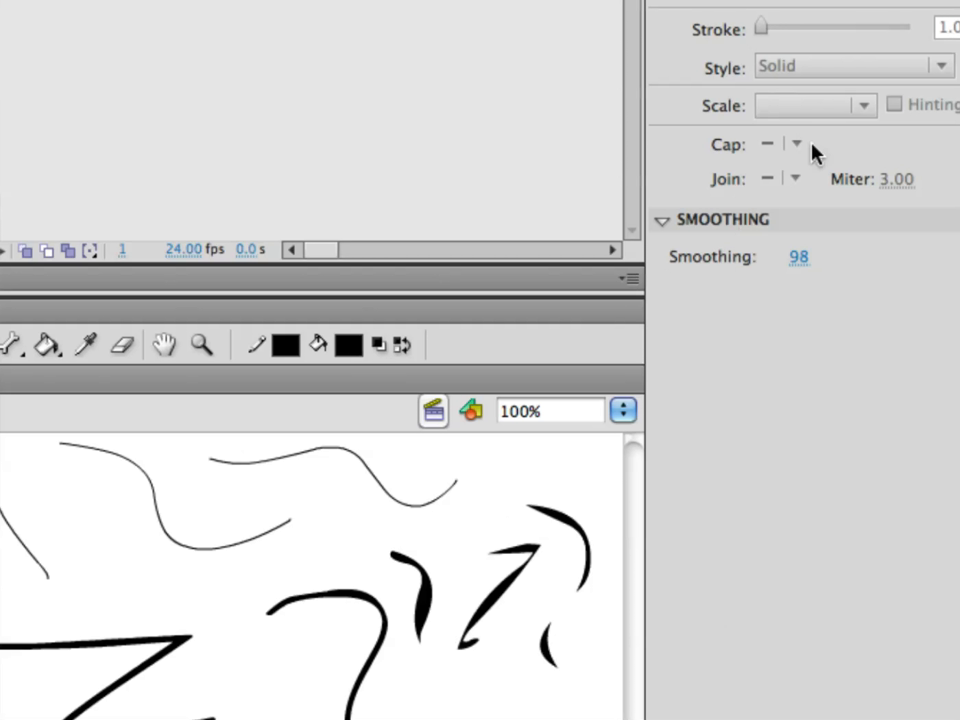
Reduce the Brush smoothing to 54 and paint three more test curves among and across the existing strokes
{"action": "mouse_move", "coordinate": [798, 257]}
{"action": "left_mouse_down"}
{"action": "mouse_move", "coordinate": [697, 257]}
{"action": "mouse_move", "coordinate": [750, 257]}
{"action": "mouse_move", "coordinate": [706, 258]}
{"action": "left_mouse_up"}
{"action": "left_click_drag", "start_coordinate": [463, 515], "coordinate": [450, 583]}
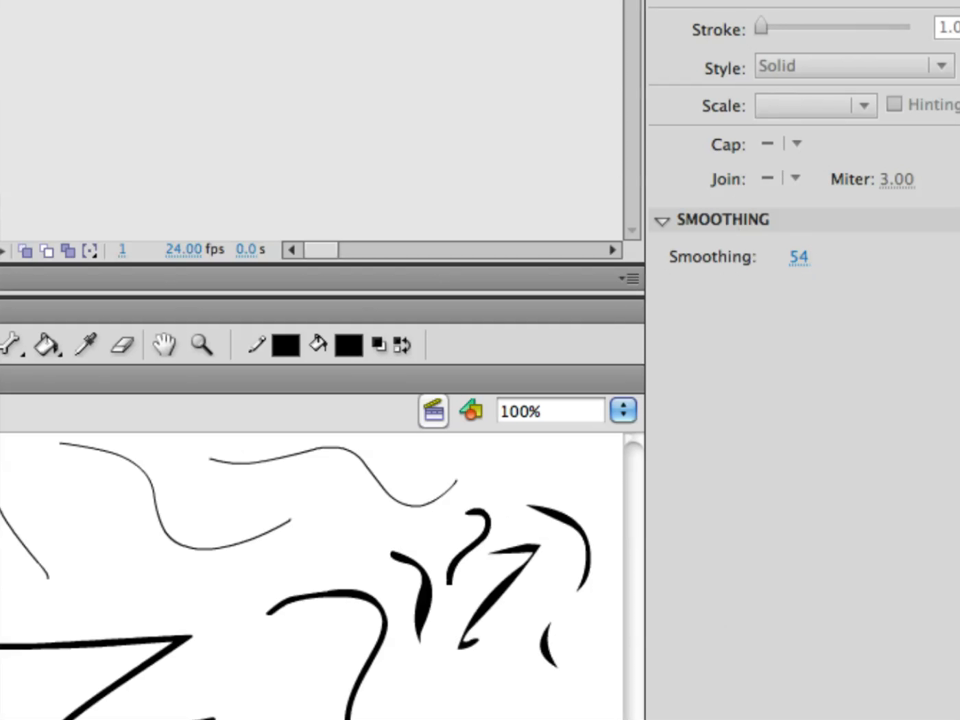
{"action": "mouse_move", "coordinate": [299, 567]}
{"action": "left_mouse_down"}
{"action": "mouse_move", "coordinate": [322, 616]}
{"action": "mouse_move", "coordinate": [283, 702]}
{"action": "left_mouse_up"}
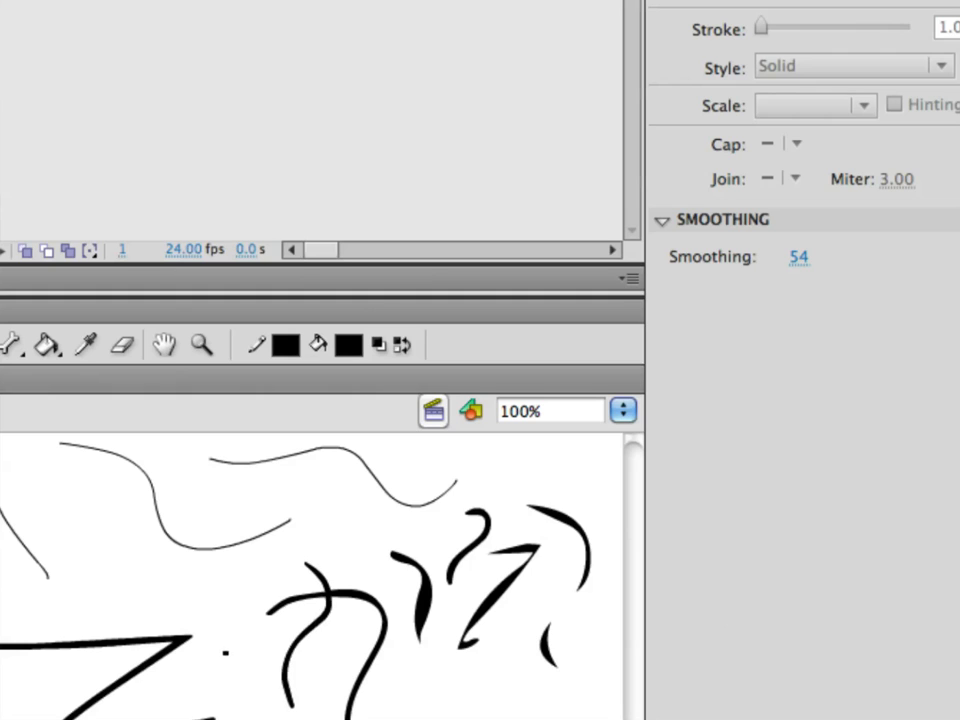
{"action": "left_click_drag", "start_coordinate": [233, 663], "coordinate": [390, 690]}
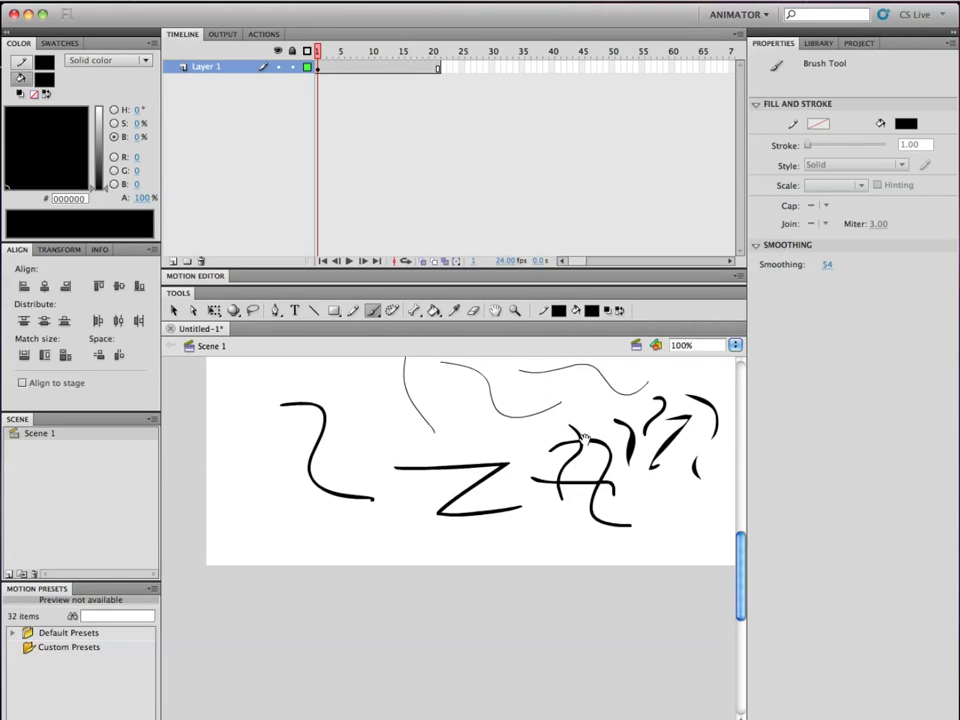
Select all the test strokes on the stage and delete them
{"action": "scroll", "coordinate": [583, 439], "scroll_direction": "up", "scroll_amount": 5}
{"action": "key", "text": "ctrl+a"}
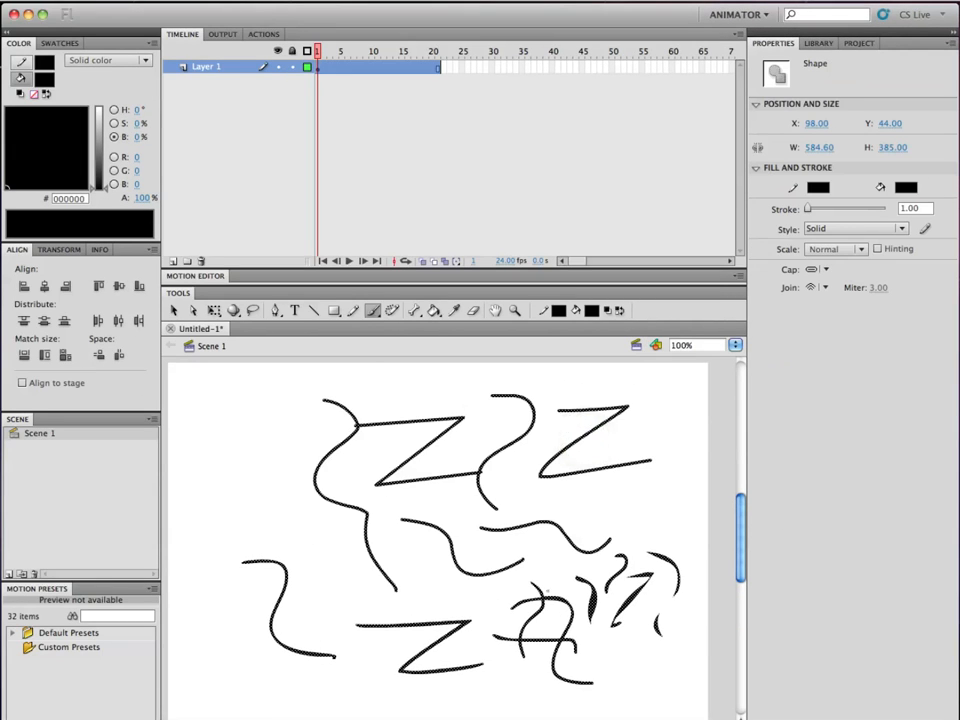
{"action": "key", "text": "Delete"}
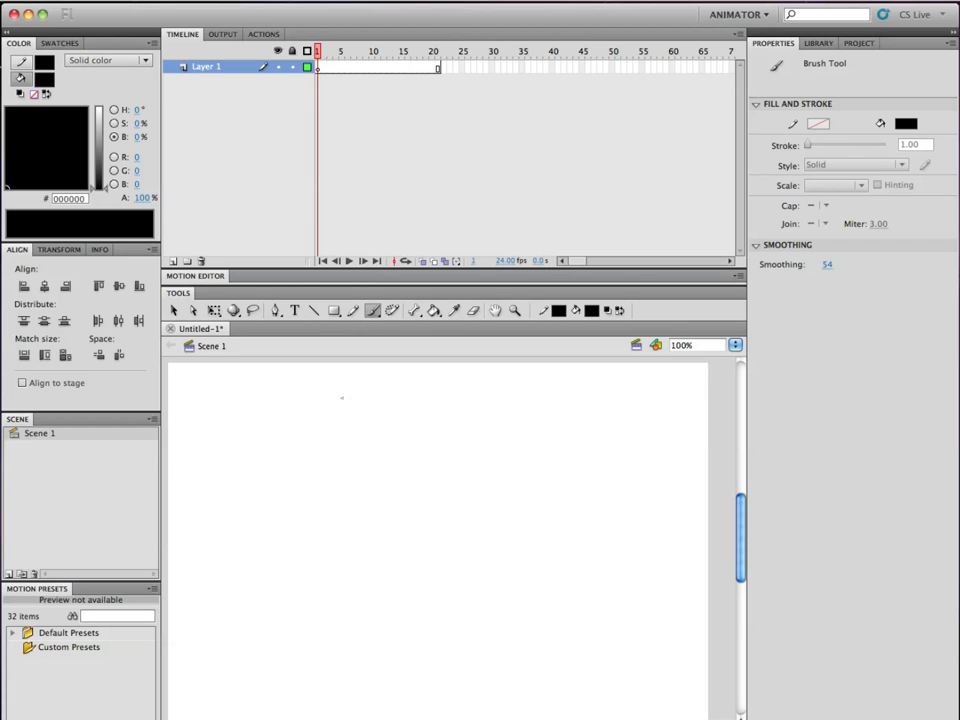
Paint a figure's oval head, neck and bent rear arm near the stage's upper middle with the Brush, undoing the first stray mark
{"action": "left_click", "coordinate": [388, 385]}
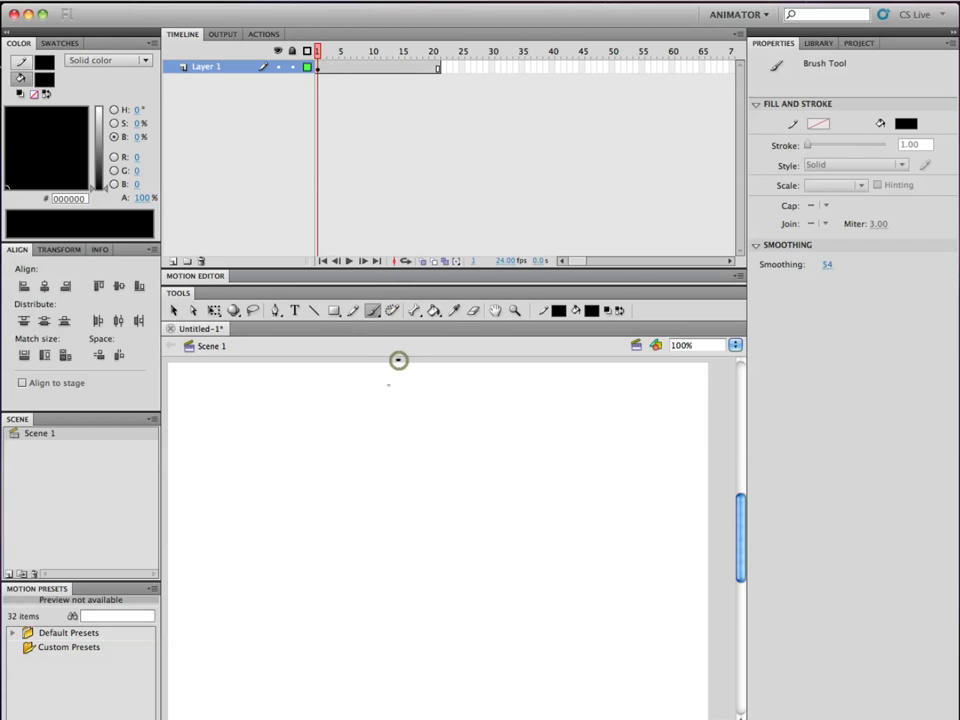
{"action": "key", "text": "ctrl+z"}
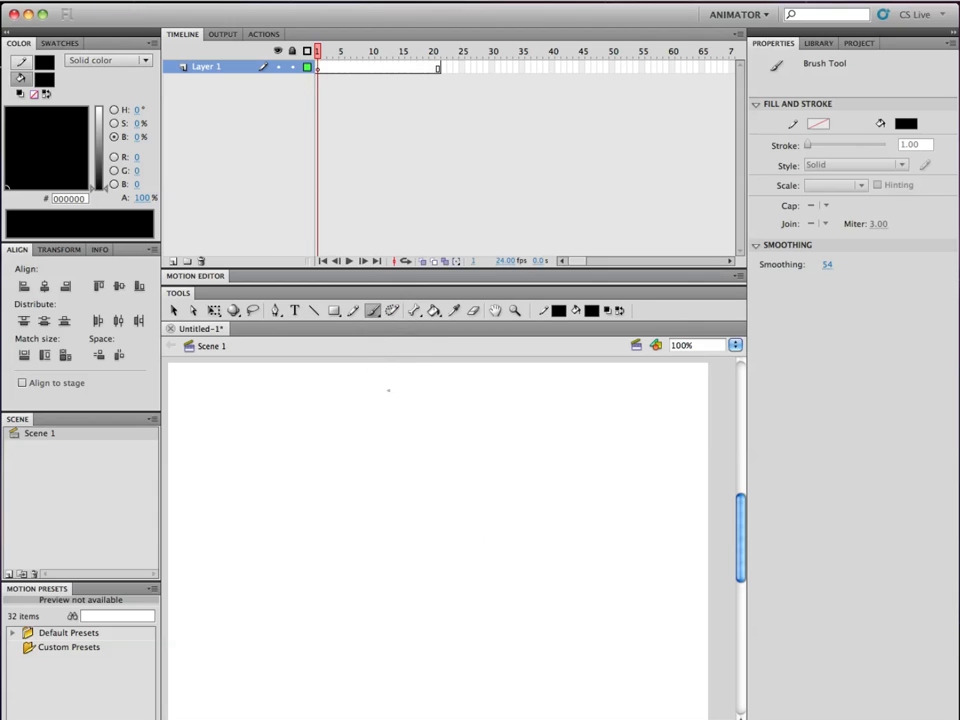
{"action": "mouse_move", "coordinate": [392, 388]}
{"action": "left_mouse_down"}
{"action": "mouse_move", "coordinate": [390, 411]}
{"action": "mouse_move", "coordinate": [405, 393]}
{"action": "mouse_move", "coordinate": [399, 386]}
{"action": "left_mouse_up"}
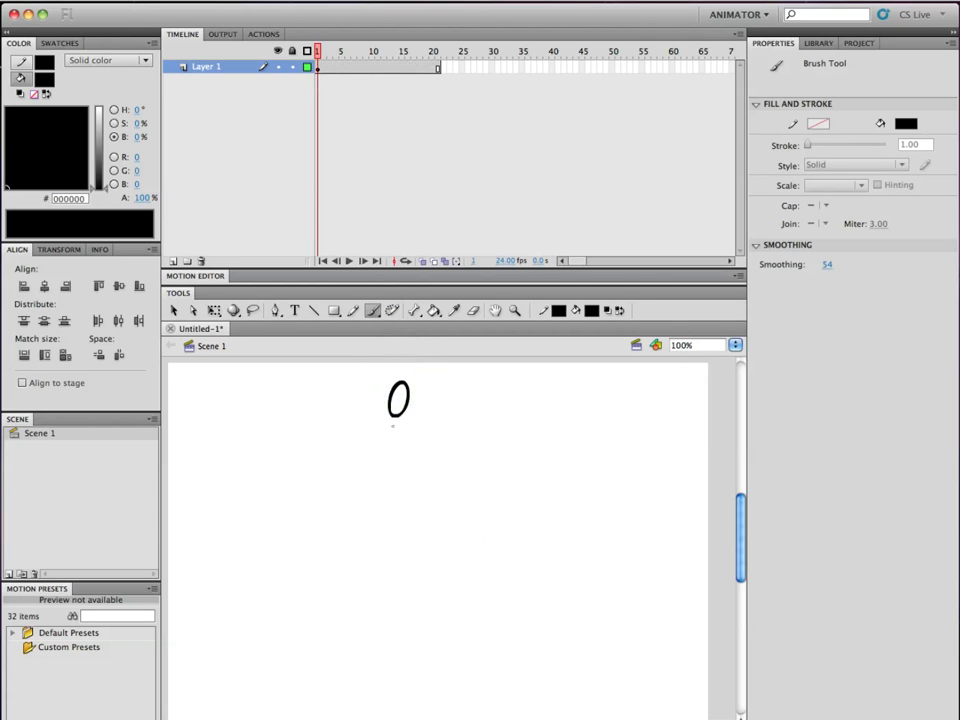
{"action": "mouse_move", "coordinate": [389, 418]}
{"action": "left_mouse_down"}
{"action": "mouse_move", "coordinate": [360, 425]}
{"action": "mouse_move", "coordinate": [345, 466]}
{"action": "mouse_move", "coordinate": [382, 438]}
{"action": "left_mouse_up"}
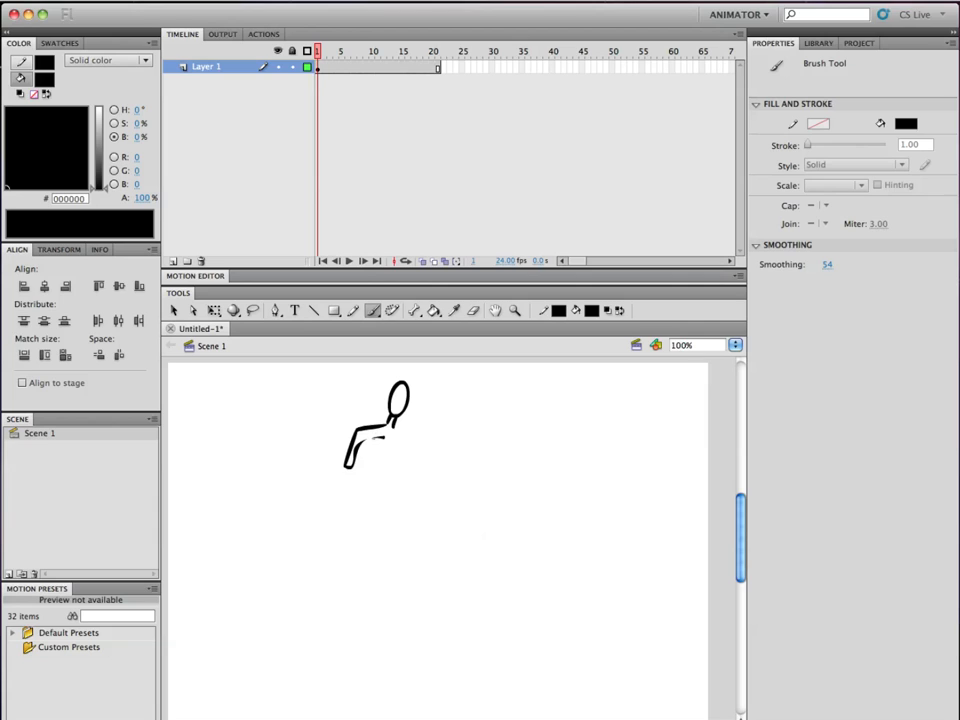
Undo the last arm strokes, then repaint the forearm and paint the back and rear leg contour with Brush smoothing at 37
{"action": "key", "text": "super+z"}
{"action": "key", "text": "super+z"}
{"action": "mouse_move", "coordinate": [825, 264]}
{"action": "left_mouse_down"}
{"action": "mouse_move", "coordinate": [815, 264]}
{"action": "mouse_move", "coordinate": [823, 264]}
{"action": "left_mouse_up"}
{"action": "left_click_drag", "start_coordinate": [348, 467], "coordinate": [345, 467]}
{"action": "mouse_move", "coordinate": [376, 450]}
{"action": "left_mouse_down"}
{"action": "mouse_move", "coordinate": [372, 437]}
{"action": "mouse_move", "coordinate": [383, 442]}
{"action": "mouse_move", "coordinate": [371, 455]}
{"action": "mouse_move", "coordinate": [373, 444]}
{"action": "mouse_move", "coordinate": [351, 527]}
{"action": "mouse_move", "coordinate": [378, 575]}
{"action": "left_mouse_up"}
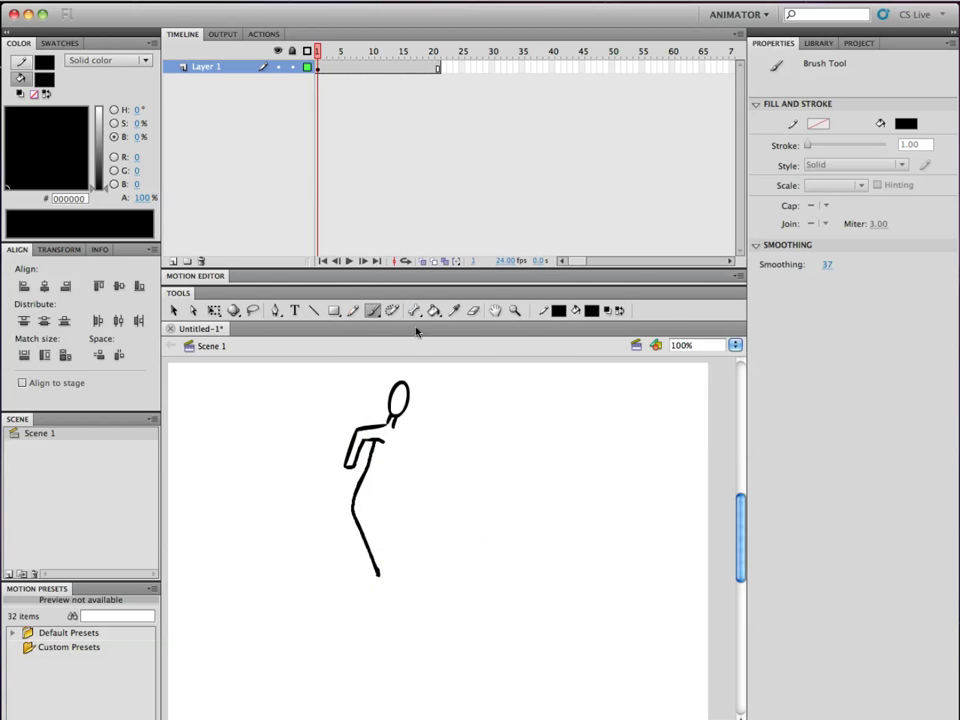
Trim the end of the leg contour with the Eraser and paint the forward foot with the Brush, cleaning up its upper edge
{"action": "left_click", "coordinate": [473, 310]}
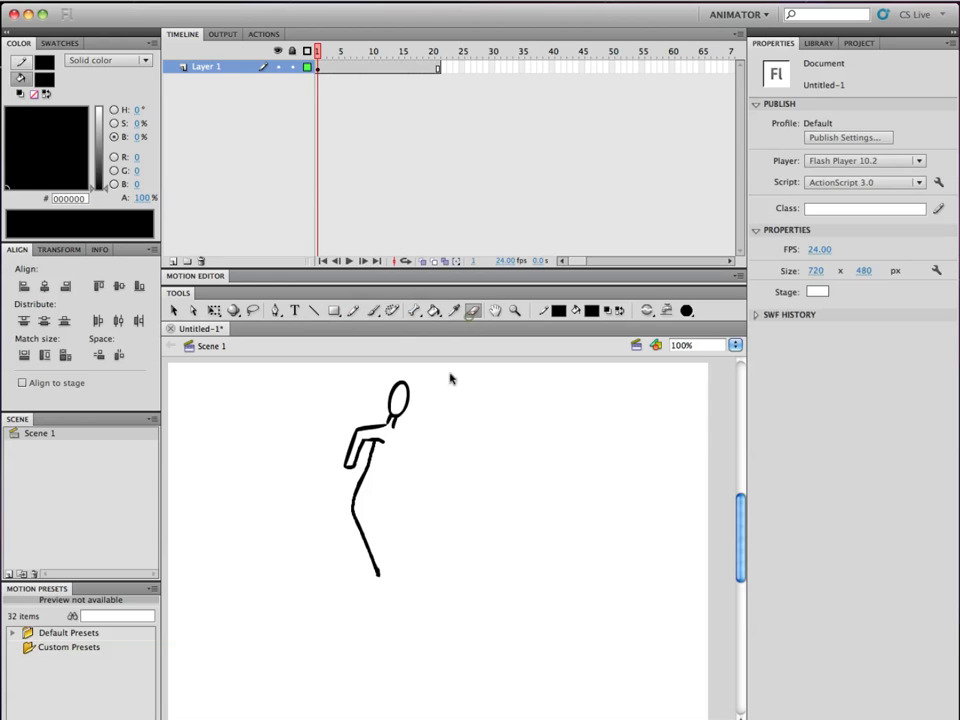
{"action": "left_click", "coordinate": [378, 579]}
{"action": "left_click", "coordinate": [373, 311]}
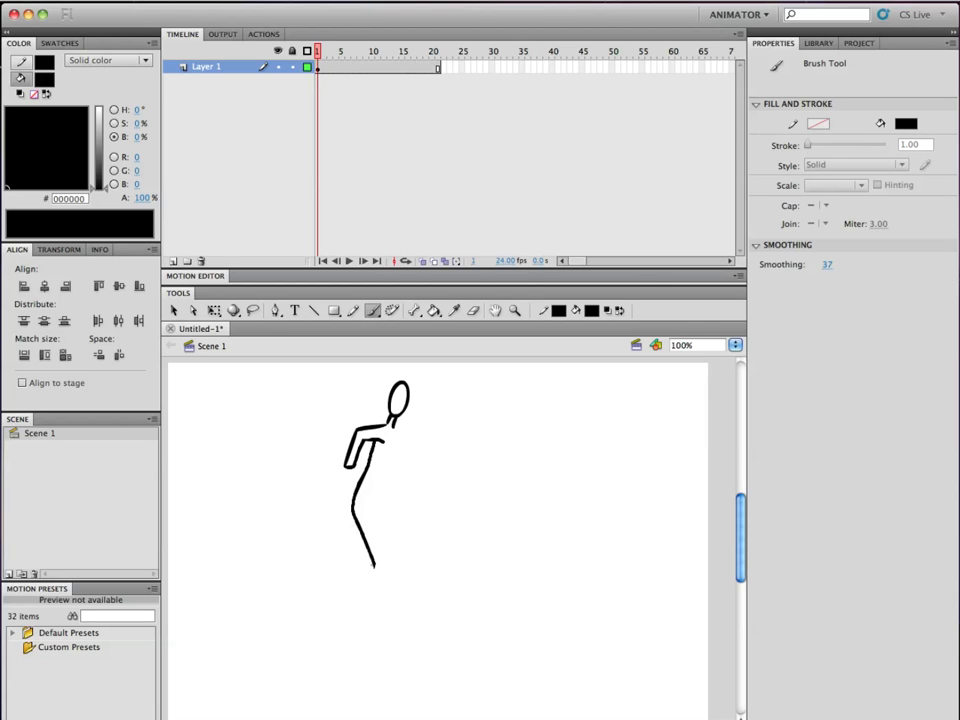
{"action": "mouse_move", "coordinate": [373, 562]}
{"action": "left_mouse_down"}
{"action": "mouse_move", "coordinate": [392, 603]}
{"action": "mouse_move", "coordinate": [408, 590]}
{"action": "left_mouse_up"}
{"action": "key", "text": "e"}
{"action": "left_click_drag", "start_coordinate": [399, 588], "coordinate": [401, 587]}
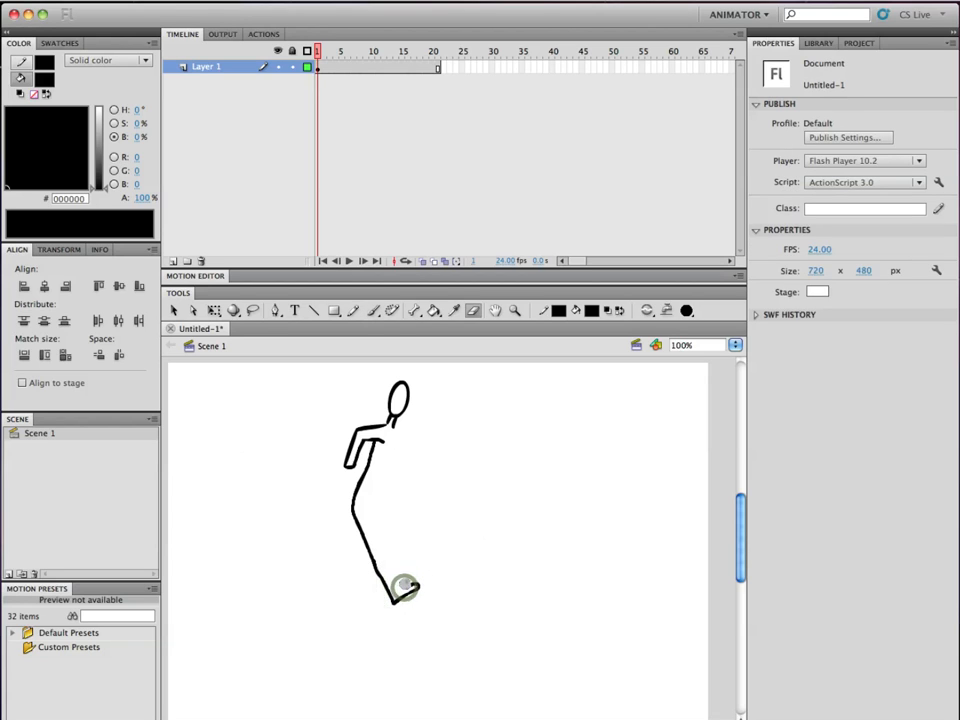
{"action": "key", "text": "b"}
{"action": "left_click", "coordinate": [408, 582]}
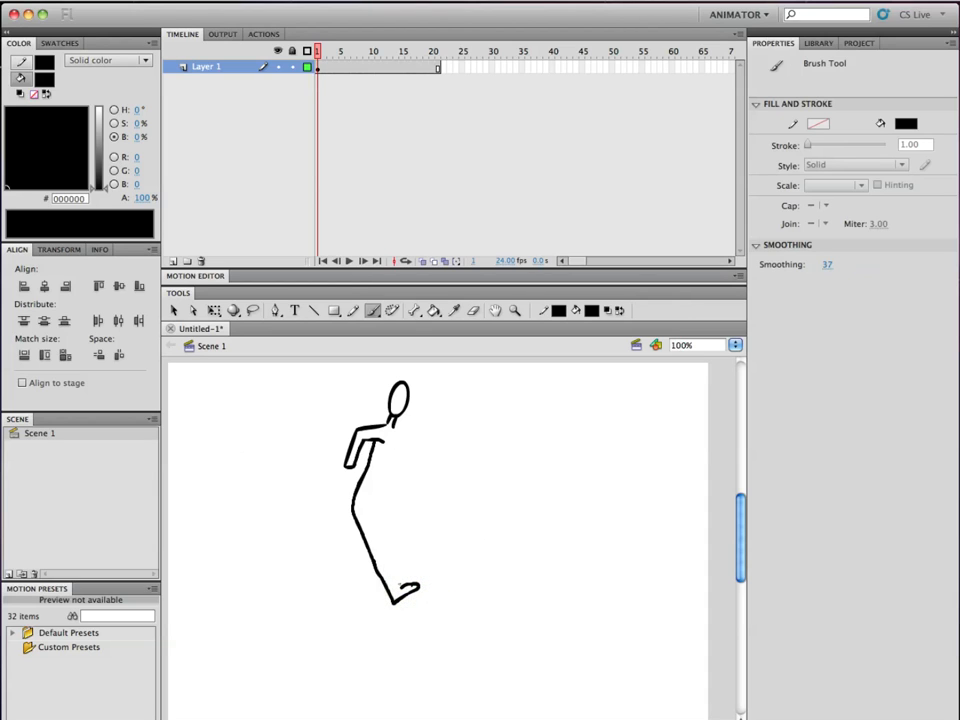
Paint the front contour of the forward leg and torso up to the neck, and add a hand to the rear arm
{"action": "left_click_drag", "start_coordinate": [400, 587], "coordinate": [371, 505]}
{"action": "left_click_drag", "start_coordinate": [373, 510], "coordinate": [401, 428]}
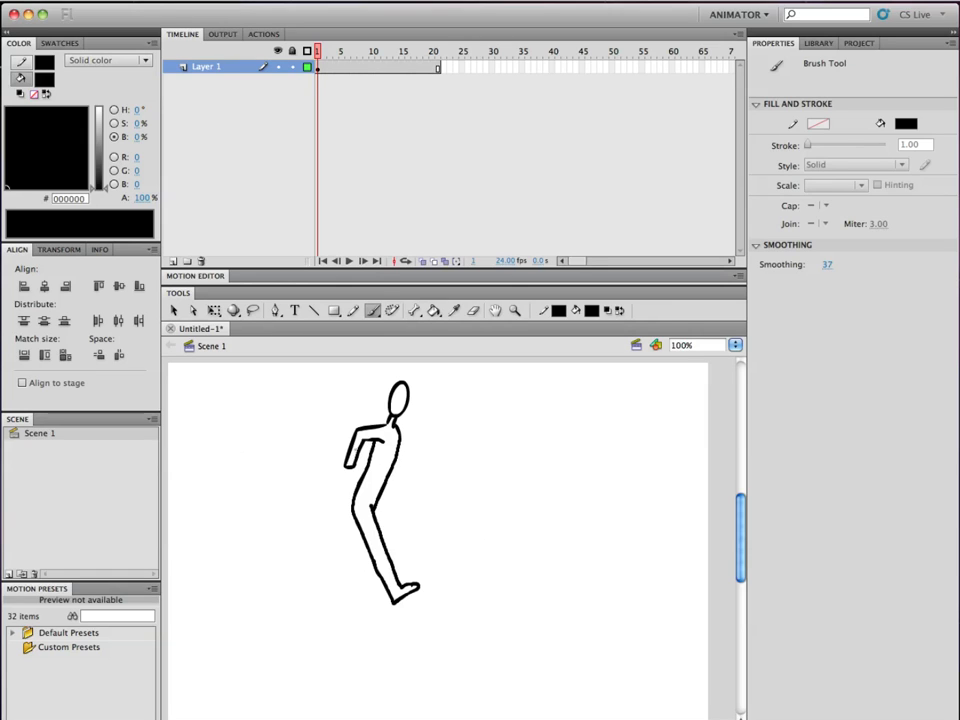
{"action": "left_click", "coordinate": [343, 467]}
Paint the bent rear leg with its raised foot, and the forward arm with a raised fist
{"action": "left_click_drag", "start_coordinate": [352, 519], "coordinate": [332, 552]}
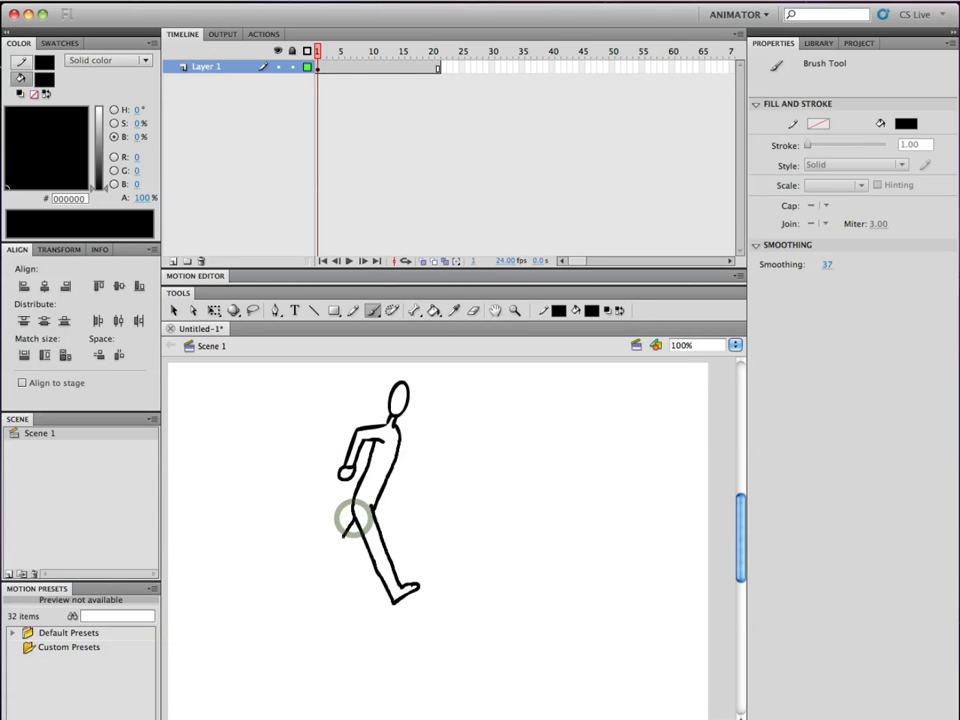
{"action": "left_click", "coordinate": [342, 557]}
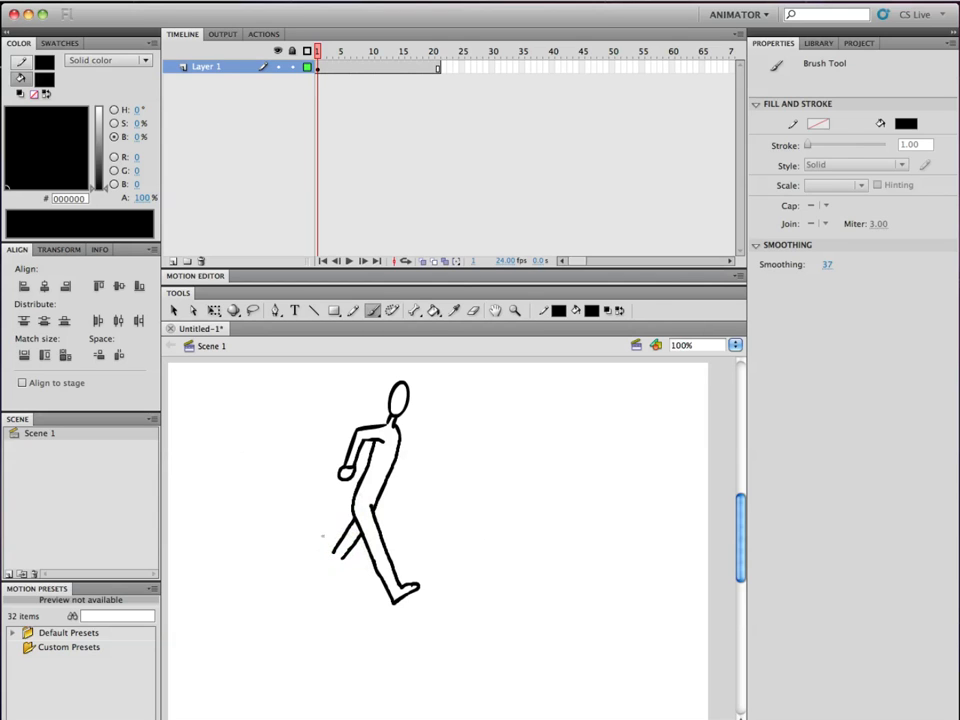
{"action": "left_click_drag", "start_coordinate": [314, 537], "coordinate": [331, 552]}
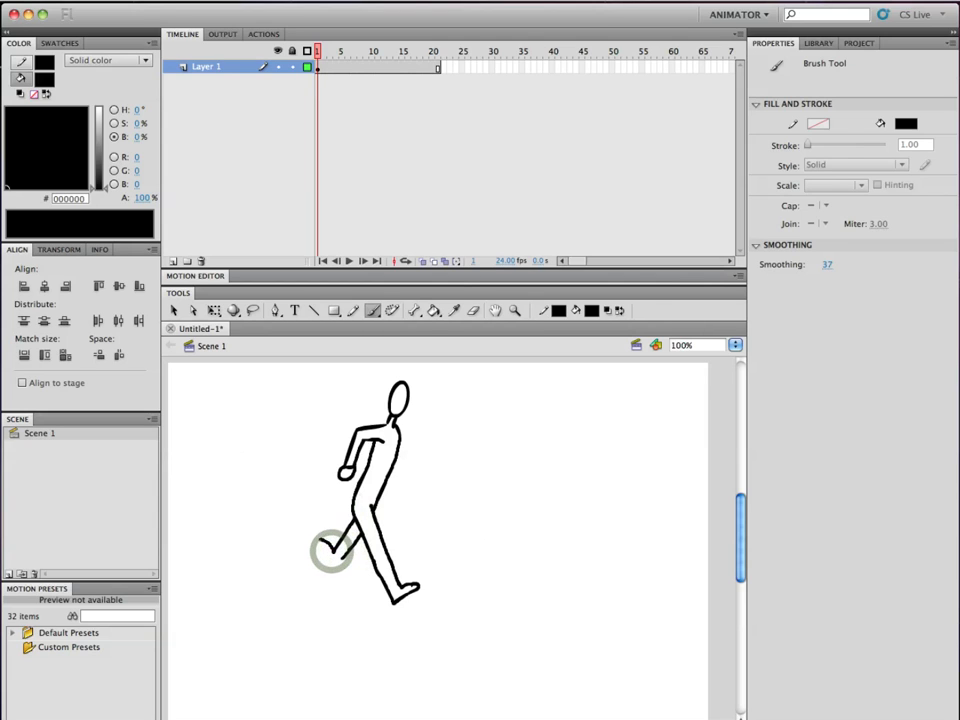
{"action": "mouse_move", "coordinate": [313, 537]}
{"action": "left_mouse_down"}
{"action": "mouse_move", "coordinate": [305, 528]}
{"action": "mouse_move", "coordinate": [283, 551]}
{"action": "mouse_move", "coordinate": [326, 560]}
{"action": "left_mouse_up"}
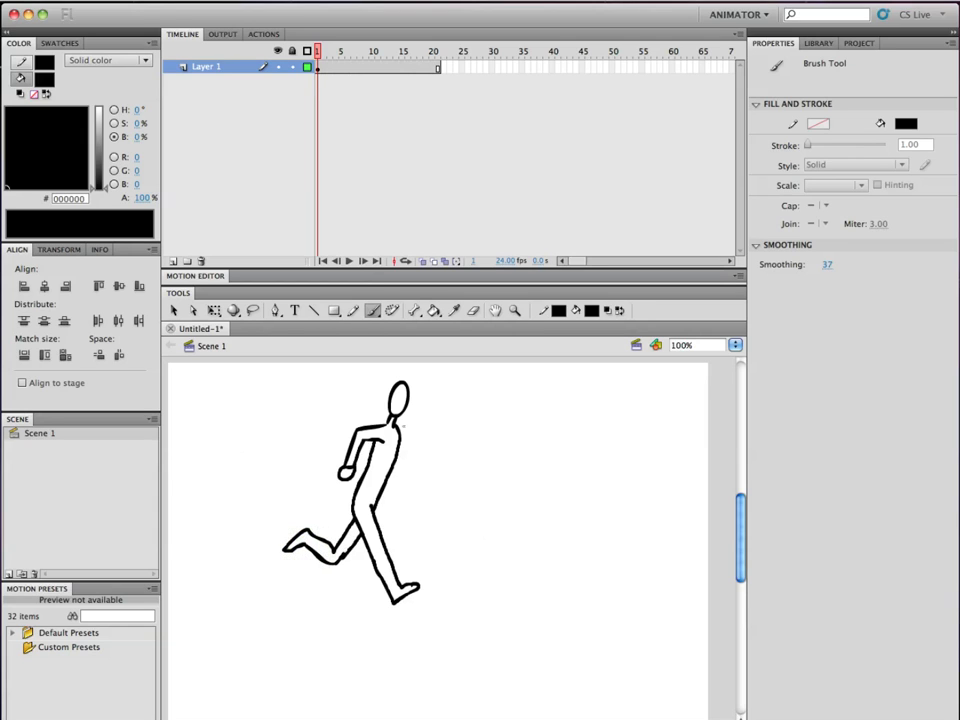
{"action": "mouse_move", "coordinate": [398, 424]}
{"action": "left_mouse_down"}
{"action": "mouse_move", "coordinate": [403, 471]}
{"action": "mouse_move", "coordinate": [396, 461]}
{"action": "mouse_move", "coordinate": [408, 487]}
{"action": "mouse_move", "coordinate": [416, 469]}
{"action": "mouse_move", "coordinate": [429, 470]}
{"action": "left_mouse_up"}
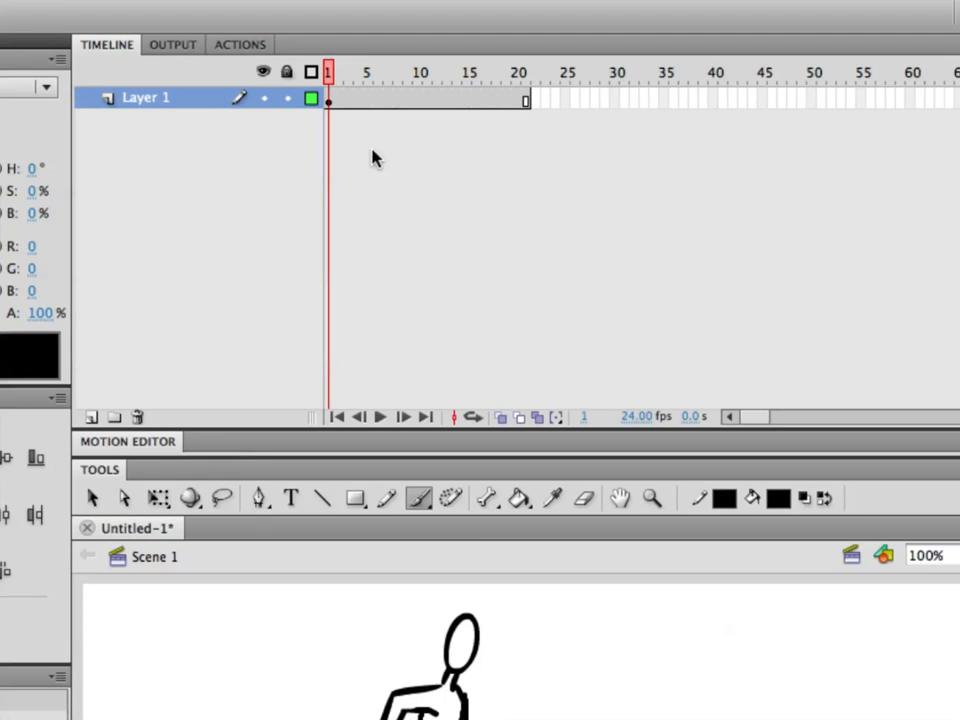
Insert a keyframe at frame 3 of Layer 1
{"action": "left_click_drag", "start_coordinate": [337, 84], "coordinate": [349, 82]}
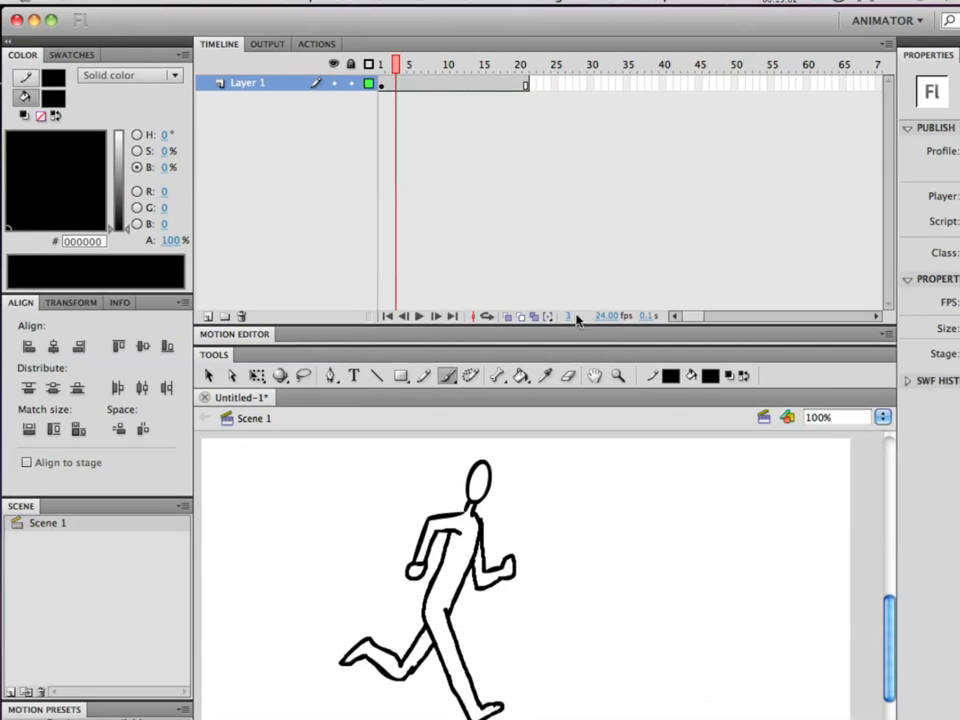
{"action": "right_click", "coordinate": [396, 85]}
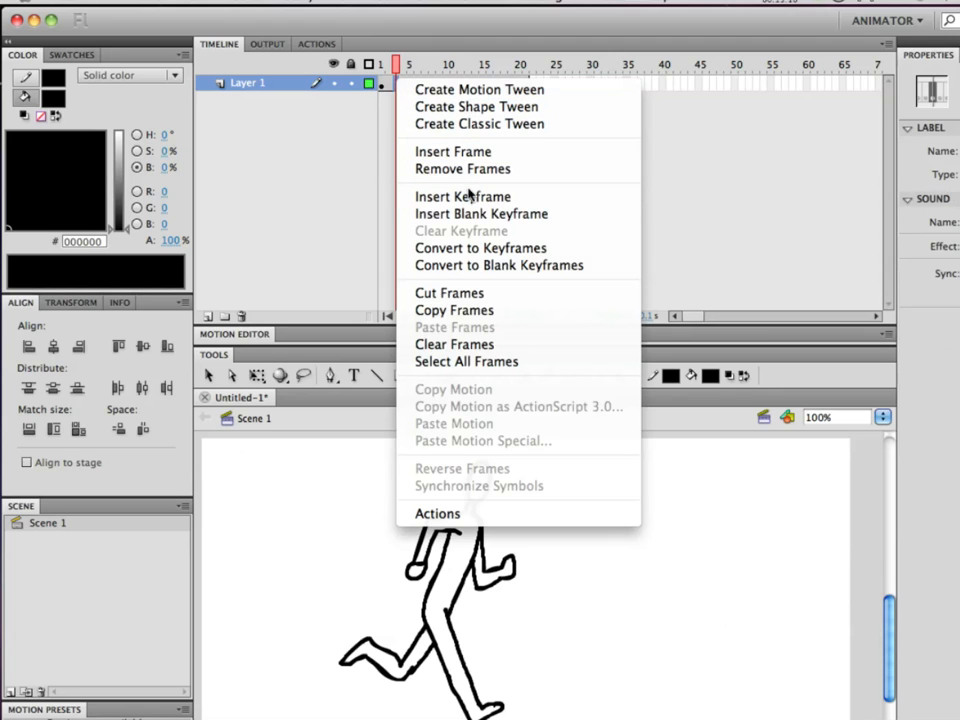
{"action": "left_click", "coordinate": [467, 197]}
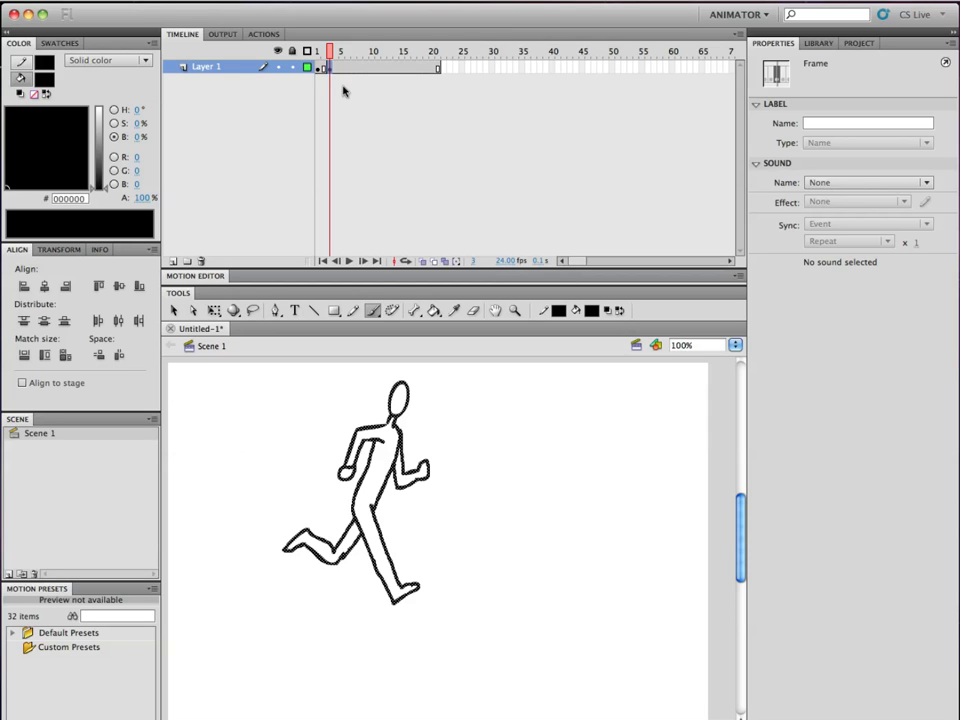
Erase the forward shin and foot, the raised rear lower leg, and parts of both arms from the figure in frame 3
{"action": "left_click_drag", "start_coordinate": [343, 508], "coordinate": [354, 533]}
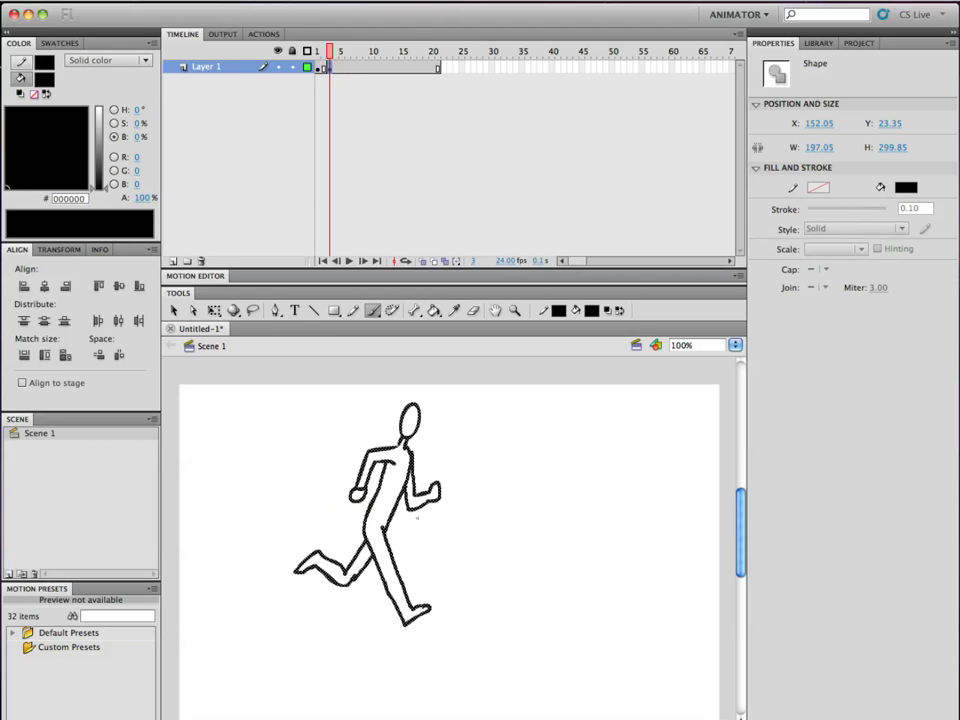
{"action": "key", "text": "e"}
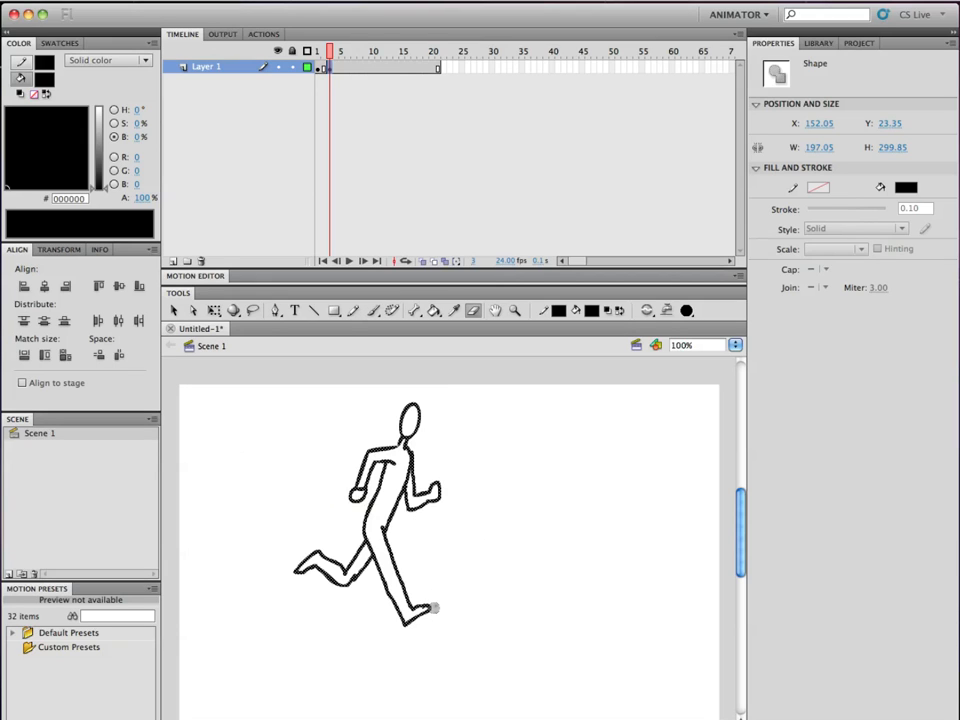
{"action": "mouse_move", "coordinate": [433, 607]}
{"action": "left_mouse_down"}
{"action": "mouse_move", "coordinate": [401, 615]}
{"action": "mouse_move", "coordinate": [405, 623]}
{"action": "mouse_move", "coordinate": [417, 622]}
{"action": "mouse_move", "coordinate": [405, 615]}
{"action": "mouse_move", "coordinate": [423, 605]}
{"action": "mouse_move", "coordinate": [399, 586]}
{"action": "left_mouse_up"}
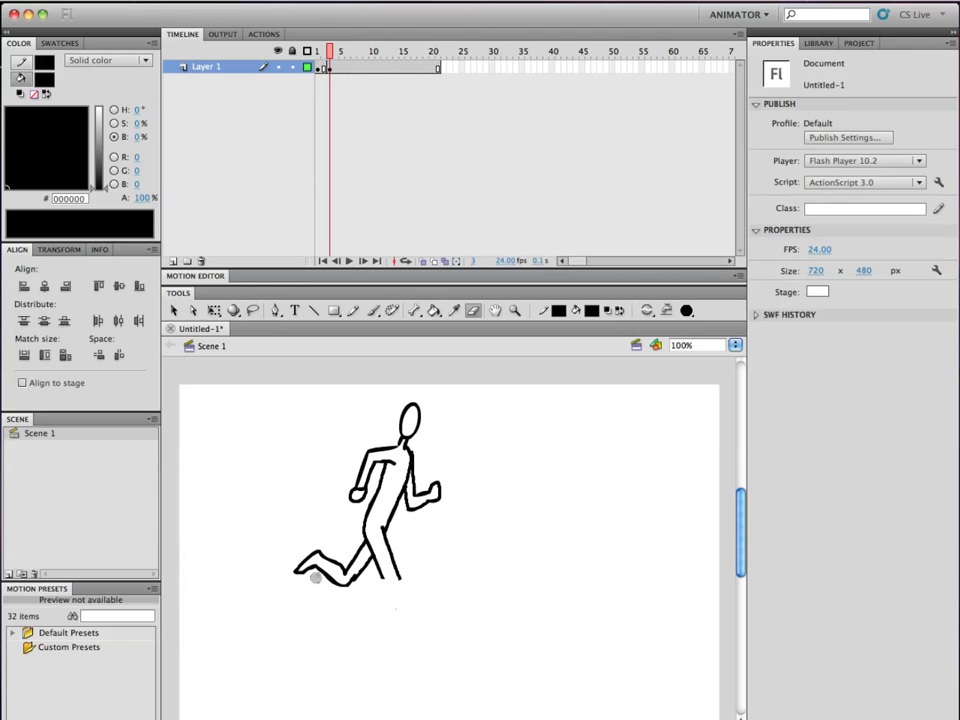
{"action": "mouse_move", "coordinate": [300, 557]}
{"action": "left_mouse_down"}
{"action": "mouse_move", "coordinate": [339, 556]}
{"action": "mouse_move", "coordinate": [336, 587]}
{"action": "left_mouse_up"}
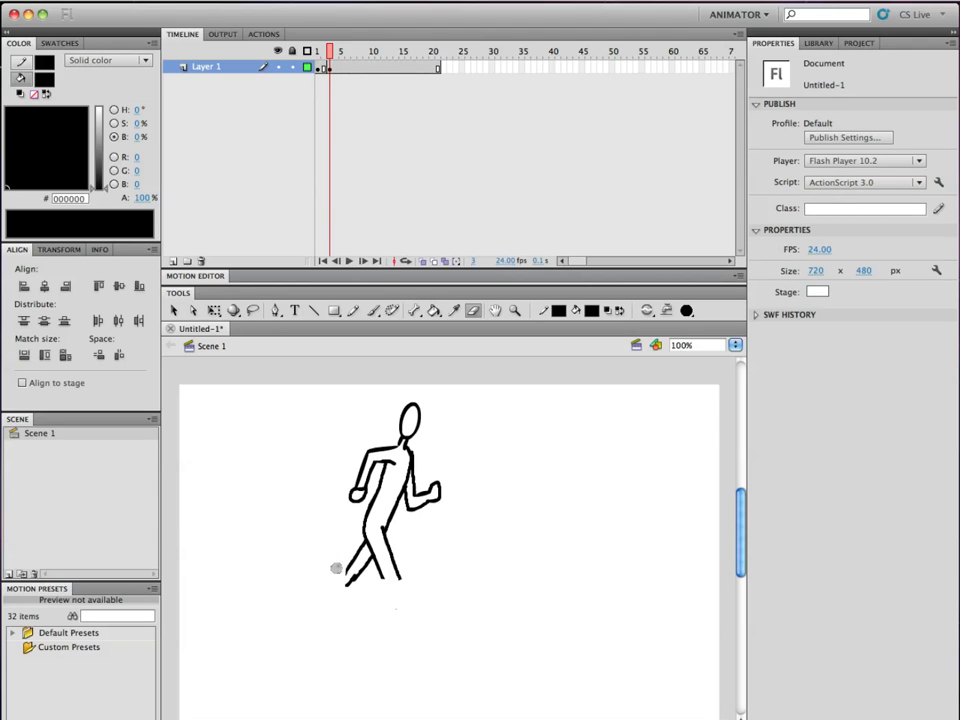
{"action": "mouse_move", "coordinate": [437, 495]}
{"action": "left_mouse_down"}
{"action": "mouse_move", "coordinate": [433, 503]}
{"action": "mouse_move", "coordinate": [432, 488]}
{"action": "left_mouse_up"}
{"action": "left_click_drag", "start_coordinate": [345, 490], "coordinate": [351, 494]}
{"action": "mouse_move", "coordinate": [390, 460]}
{"action": "left_mouse_down"}
{"action": "mouse_move", "coordinate": [381, 449]}
{"action": "mouse_move", "coordinate": [360, 498]}
{"action": "mouse_move", "coordinate": [339, 499]}
{"action": "left_mouse_up"}
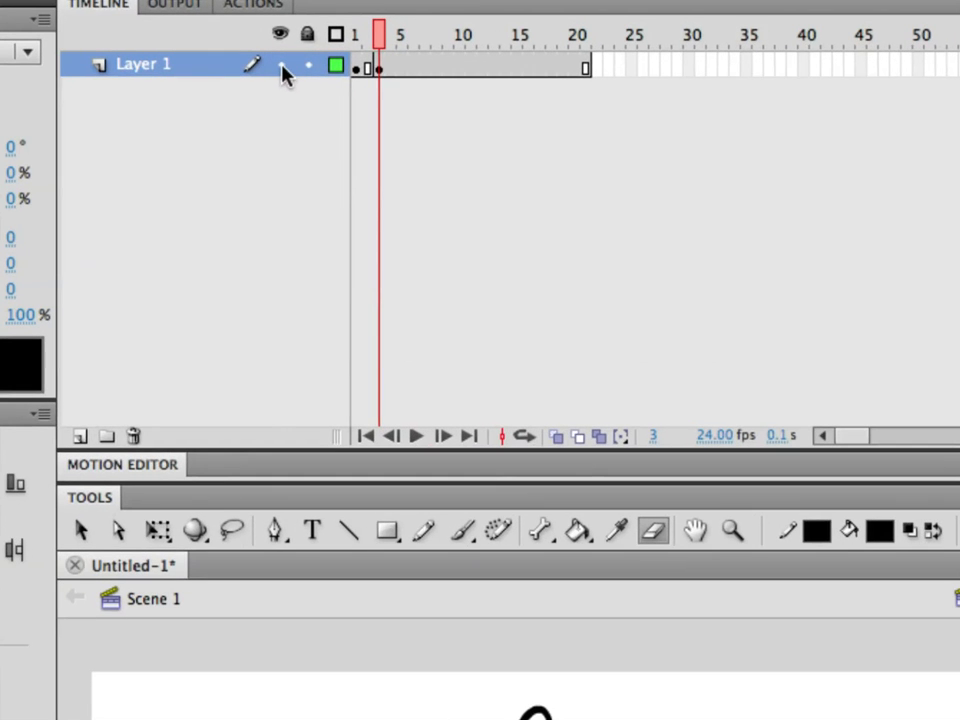
Lock Layer 1 and return to frame 1
{"action": "left_click", "coordinate": [309, 66]}
{"action": "left_click", "coordinate": [283, 66]}
{"action": "left_click", "coordinate": [281, 65]}
{"action": "left_click", "coordinate": [356, 34]}
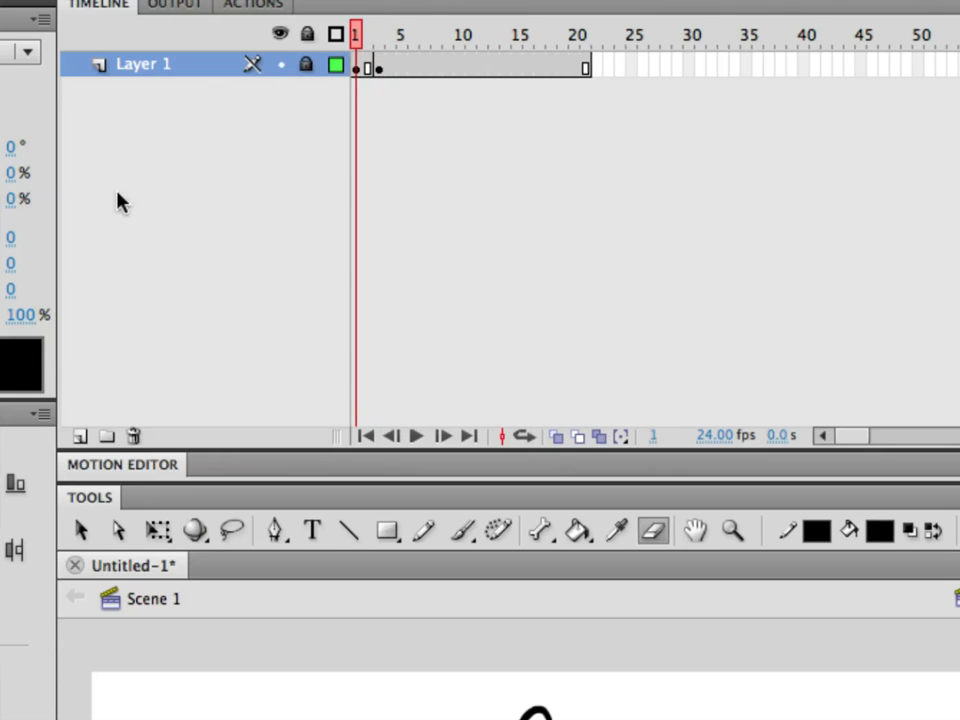
Add a new layer named ground and move it below Layer 1
{"action": "left_click", "coordinate": [80, 436]}
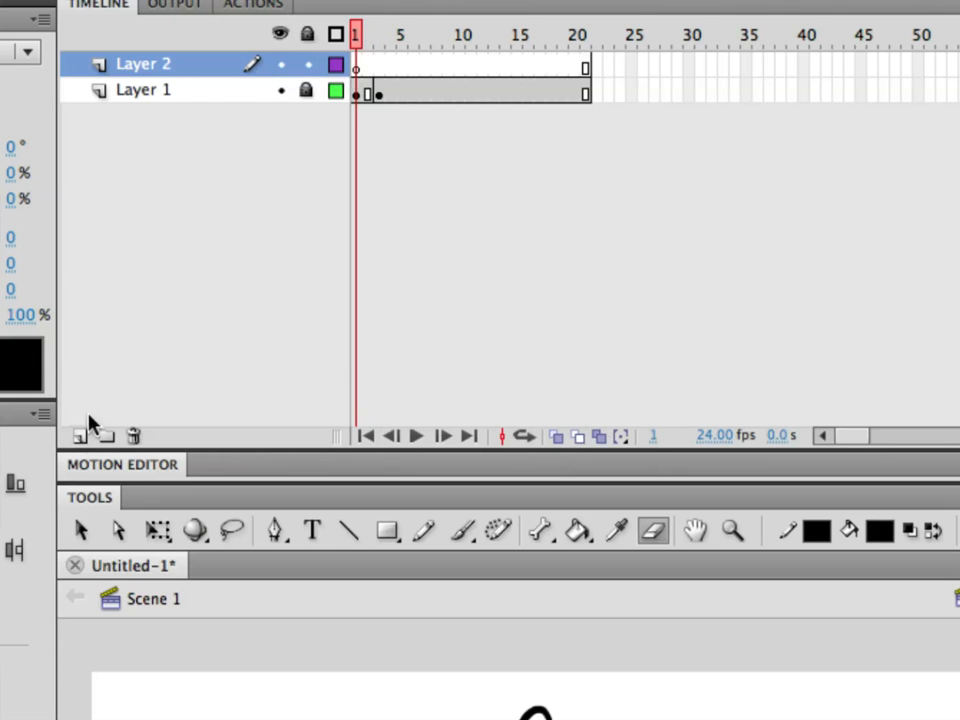
{"action": "double_click", "coordinate": [150, 68]}
{"action": "type", "text": "ground"}
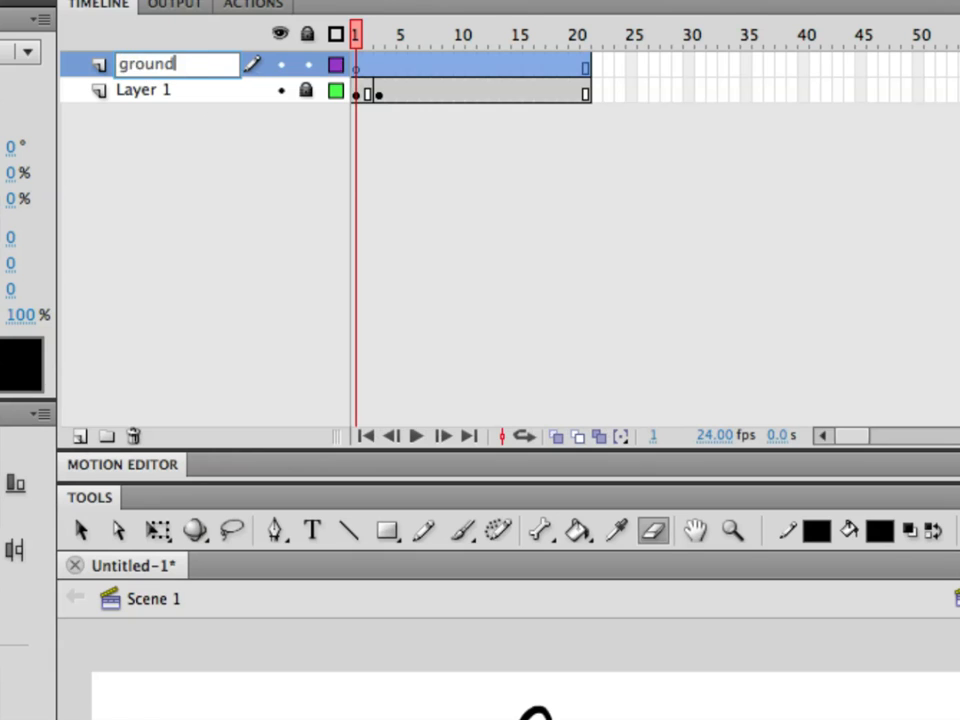
{"action": "key", "text": "Return"}
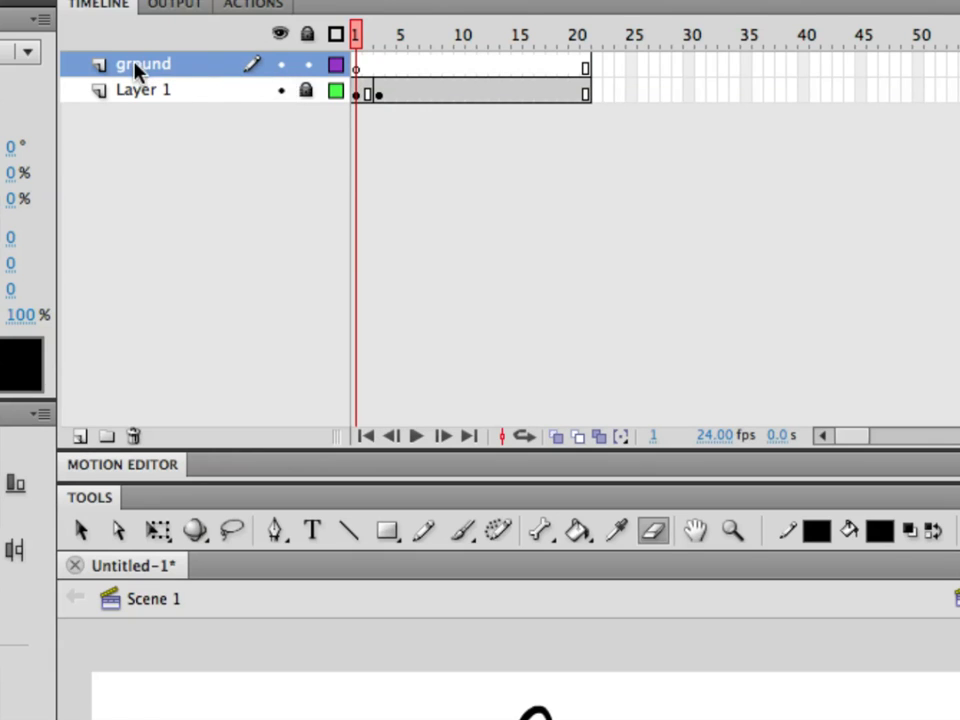
{"action": "left_click_drag", "start_coordinate": [137, 68], "coordinate": [138, 109]}
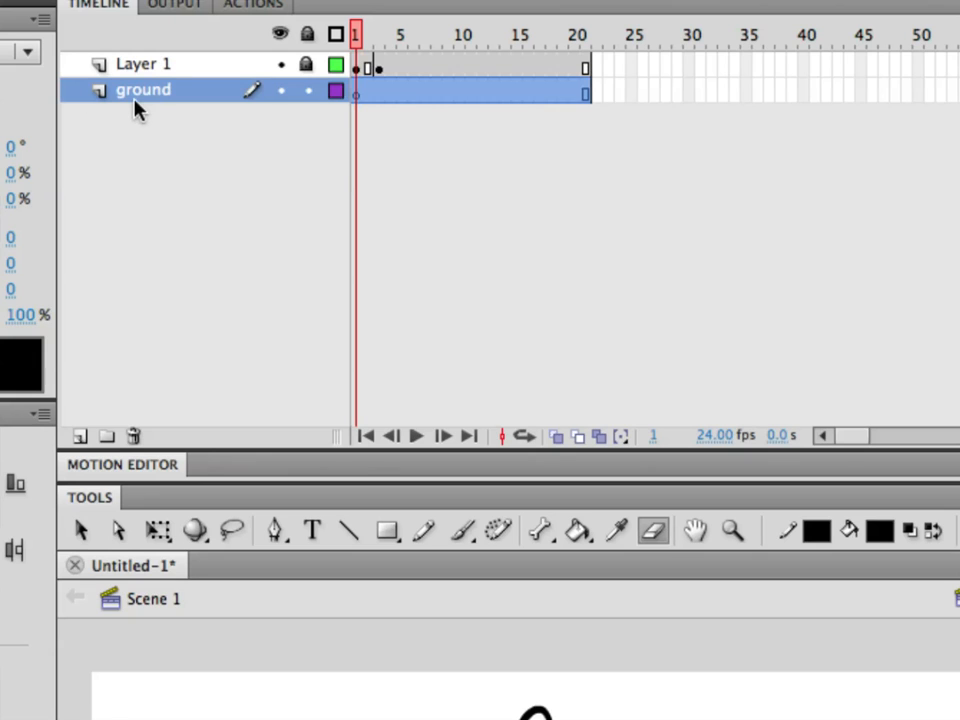
Rename Layer 1 as runner
{"action": "left_click", "coordinate": [137, 70]}
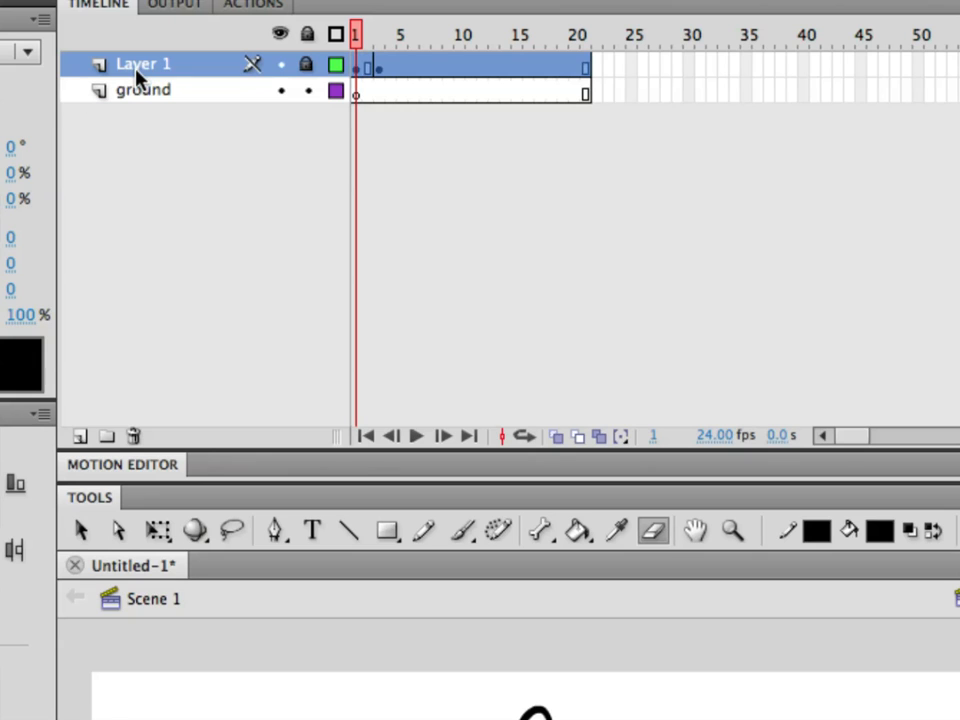
{"action": "double_click", "coordinate": [137, 72]}
{"action": "type", "text": "runner"}
{"action": "key", "text": "Return"}
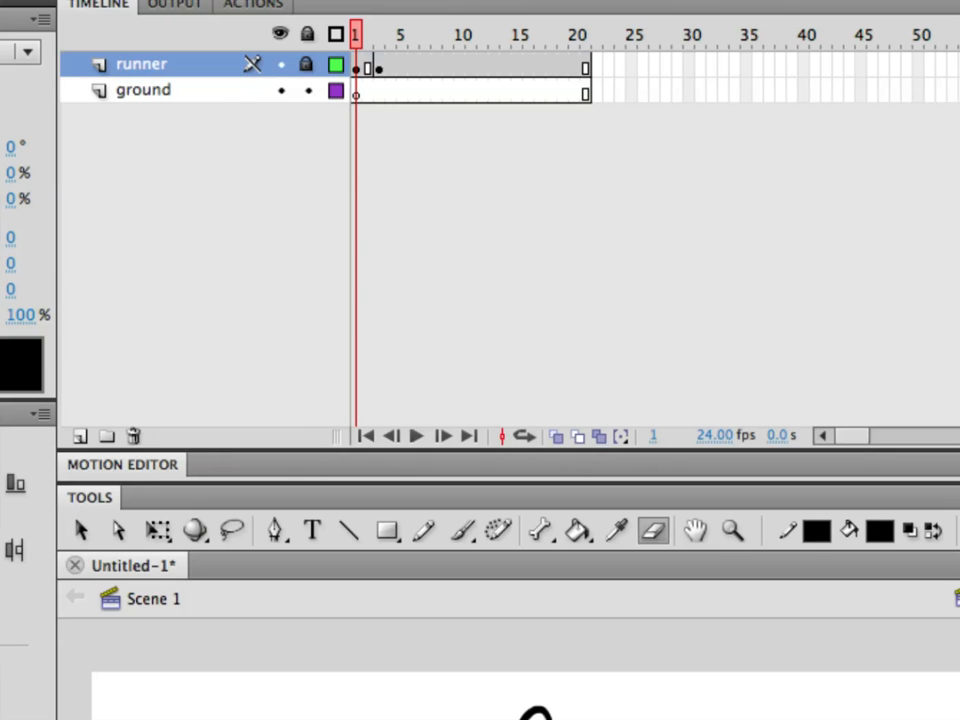
Draw a black rectangle about 482 x 240 px on the ground layer, from the runner's forward foot past the stage's lower-right corner
{"action": "left_click", "coordinate": [167, 92]}
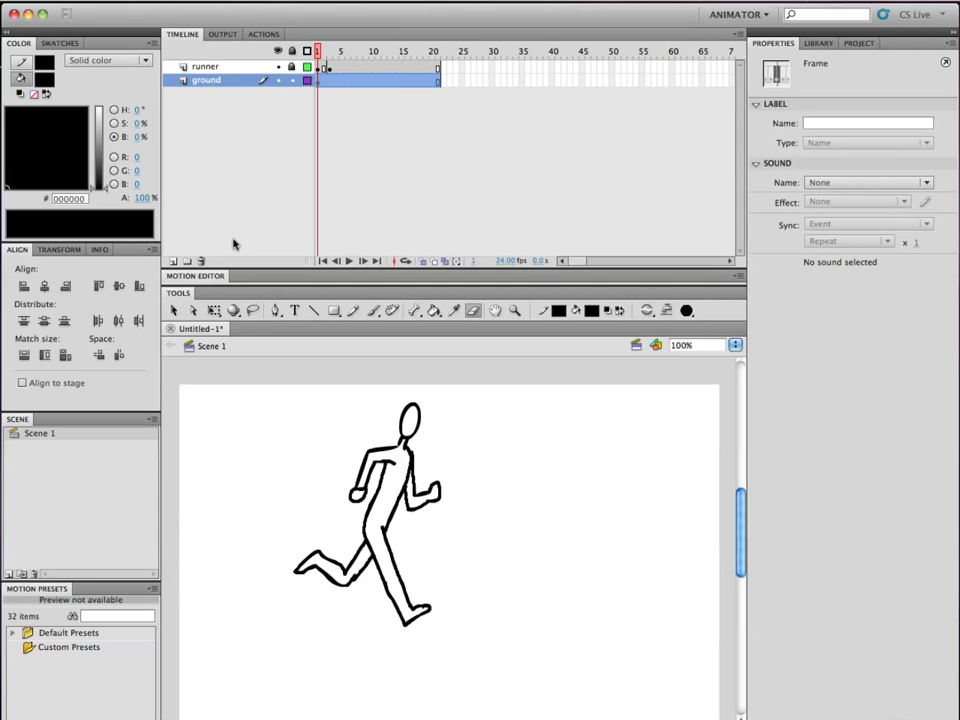
{"action": "left_click", "coordinate": [335, 309]}
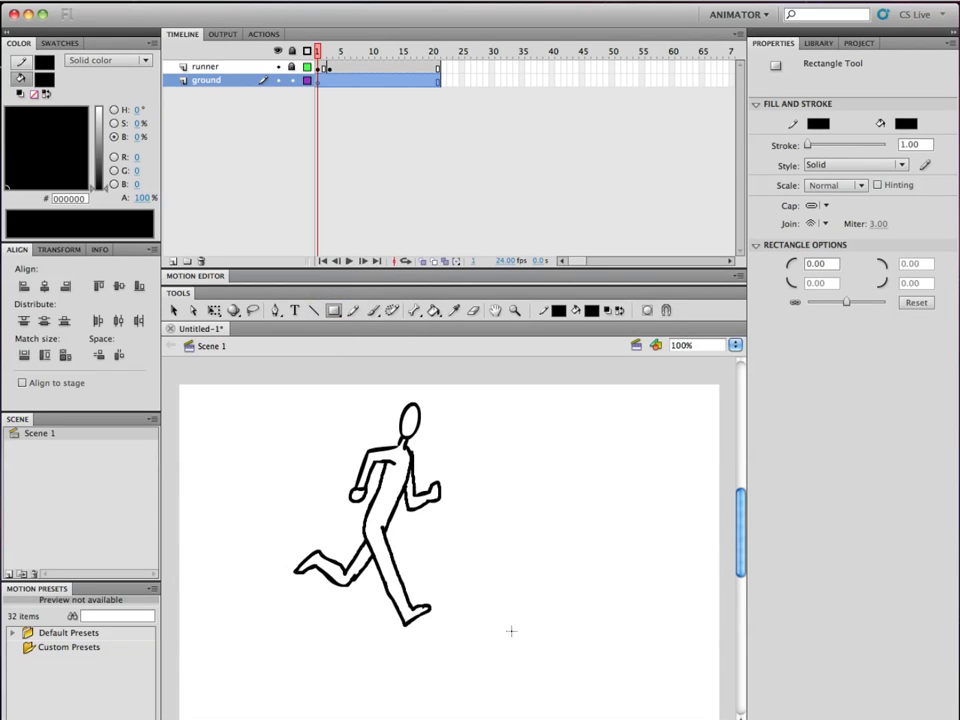
{"action": "left_click", "coordinate": [450, 621], "text": "alt+super"}
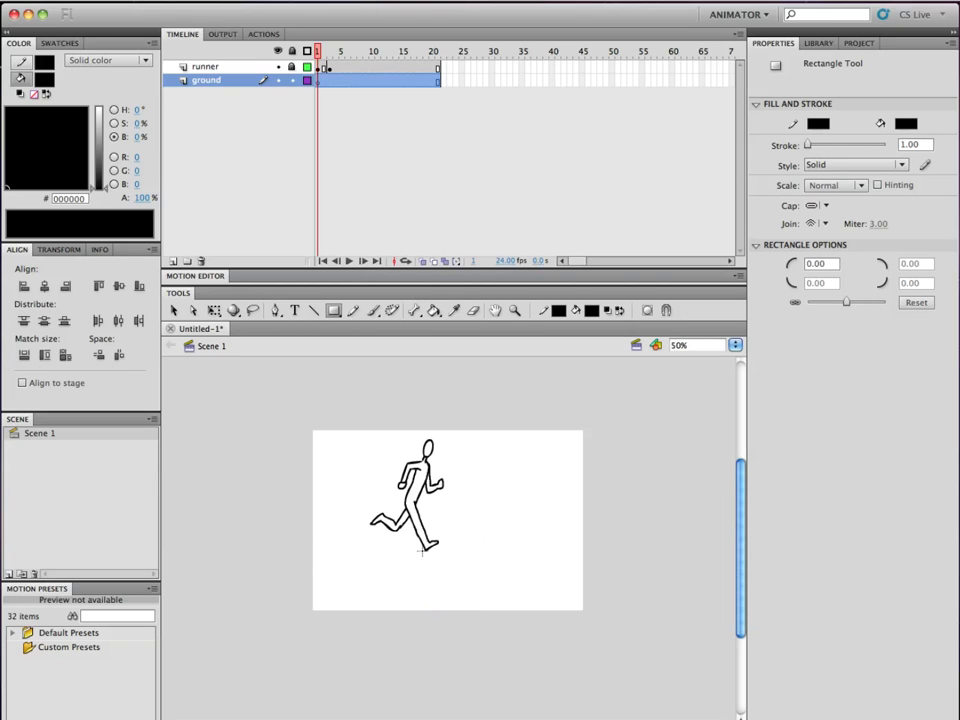
{"action": "left_click_drag", "start_coordinate": [422, 550], "coordinate": [604, 640]}
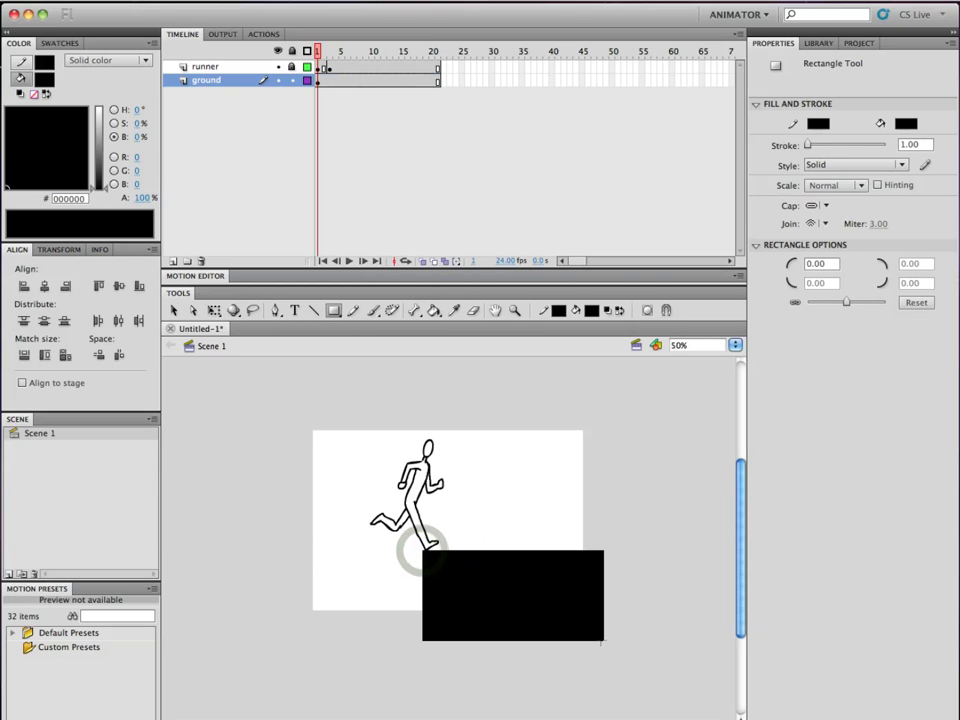
Stretch the ground rectangle with its outline to about 939 px wide, extending it past the stage's left edge
{"action": "key", "text": "v"}
{"action": "left_click", "coordinate": [441, 575]}
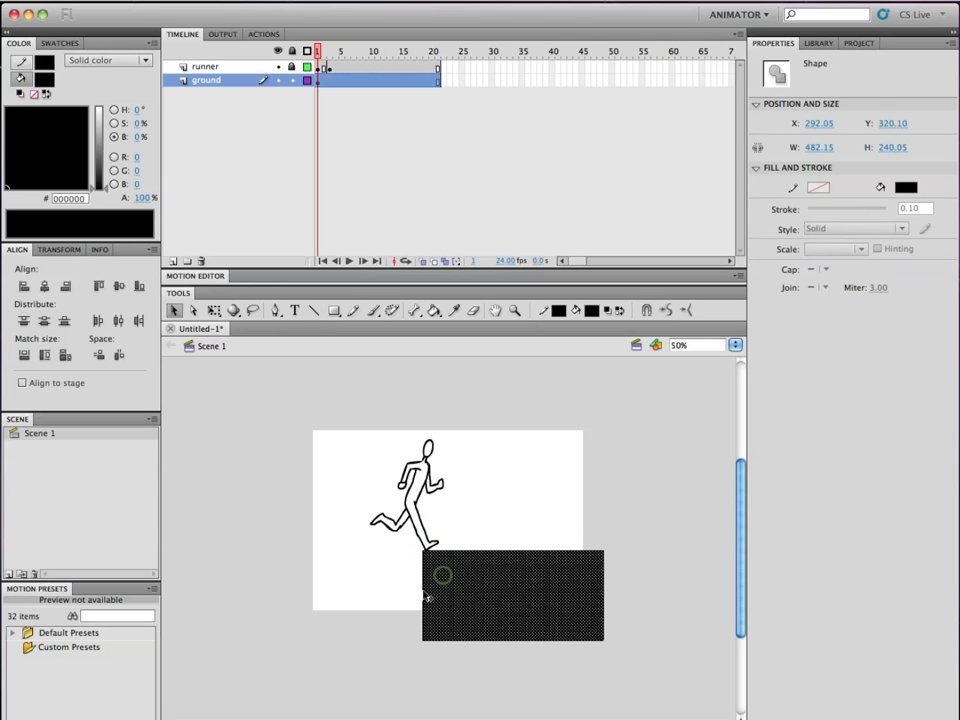
{"action": "double_click", "coordinate": [414, 583]}
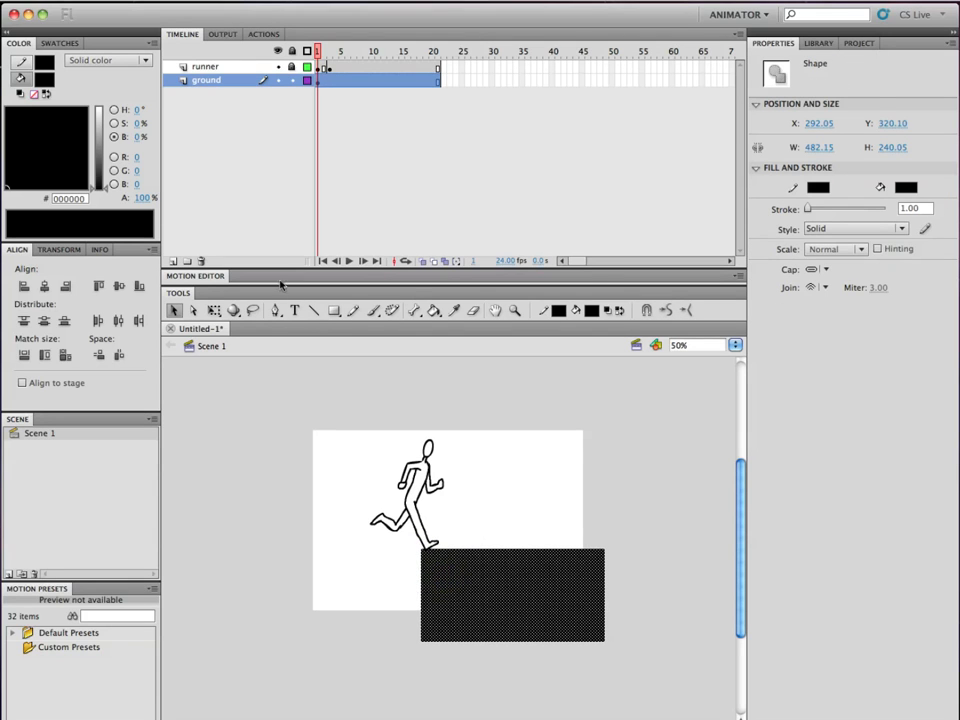
{"action": "left_click", "coordinate": [213, 310]}
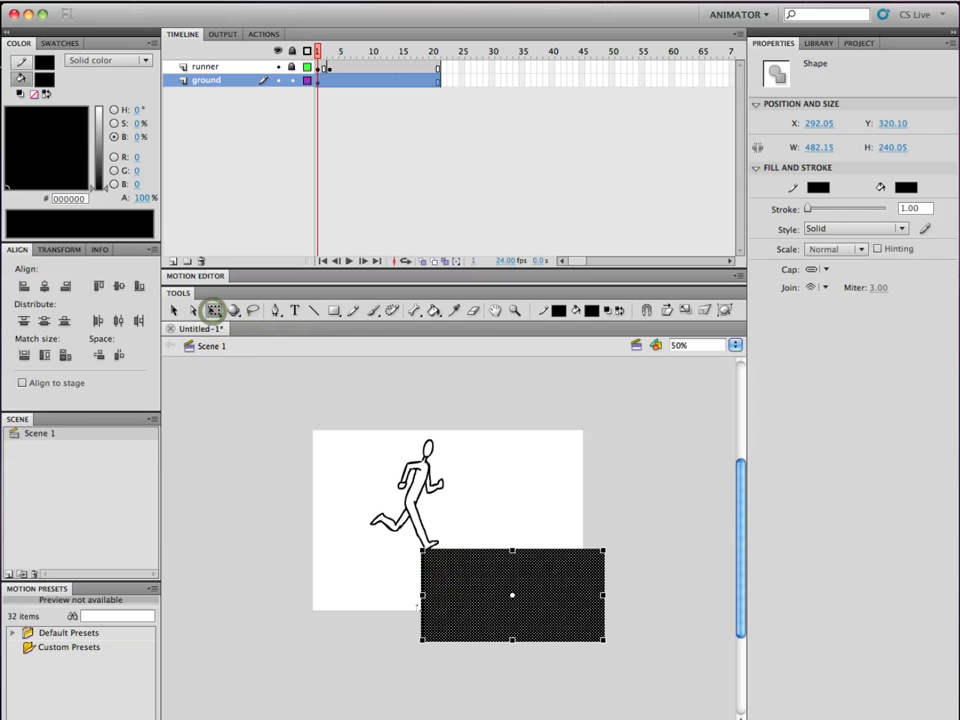
{"action": "left_click_drag", "start_coordinate": [421, 596], "coordinate": [251, 596]}
{"action": "left_click", "coordinate": [420, 596]}
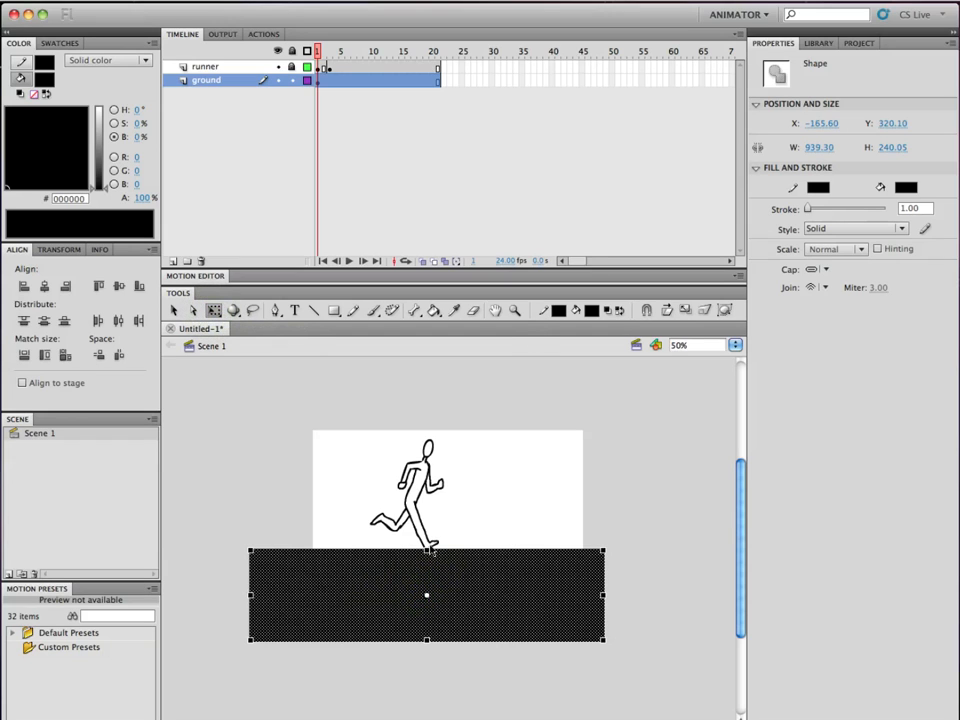
Lower the ground rectangle's upper edge to just beneath the runner's forward foot, making it about 236 px high
{"action": "left_click", "coordinate": [428, 573]}
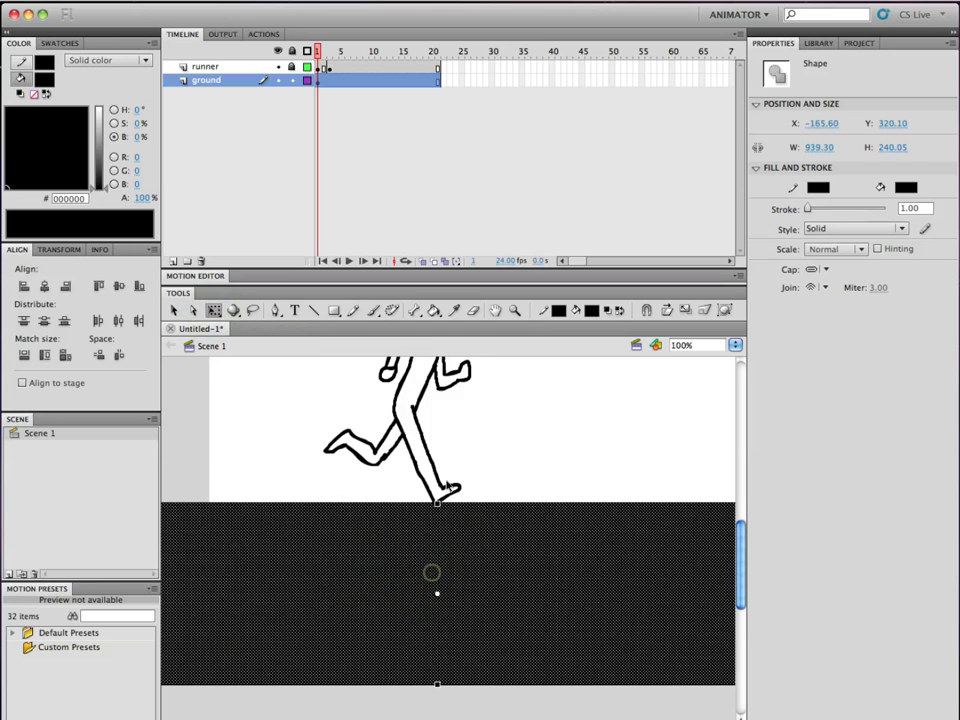
{"action": "left_click_drag", "start_coordinate": [436, 502], "coordinate": [436, 506]}
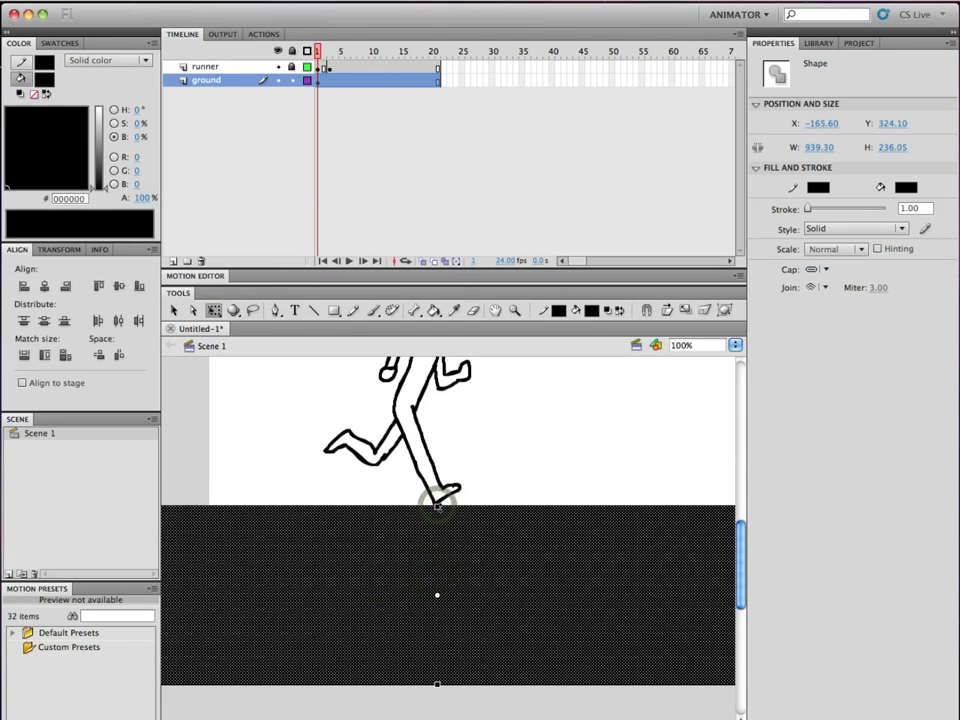
{"action": "left_click", "coordinate": [572, 421]}
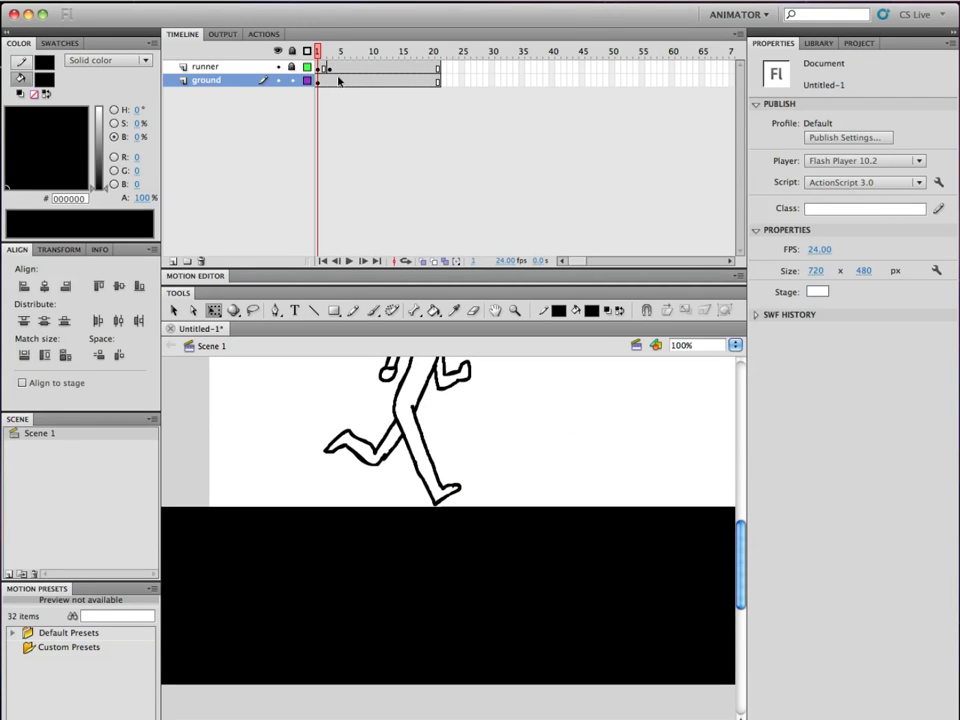
Turn on onion skinning and set the playhead to frame 3
{"action": "left_click_drag", "start_coordinate": [320, 50], "coordinate": [330, 50]}
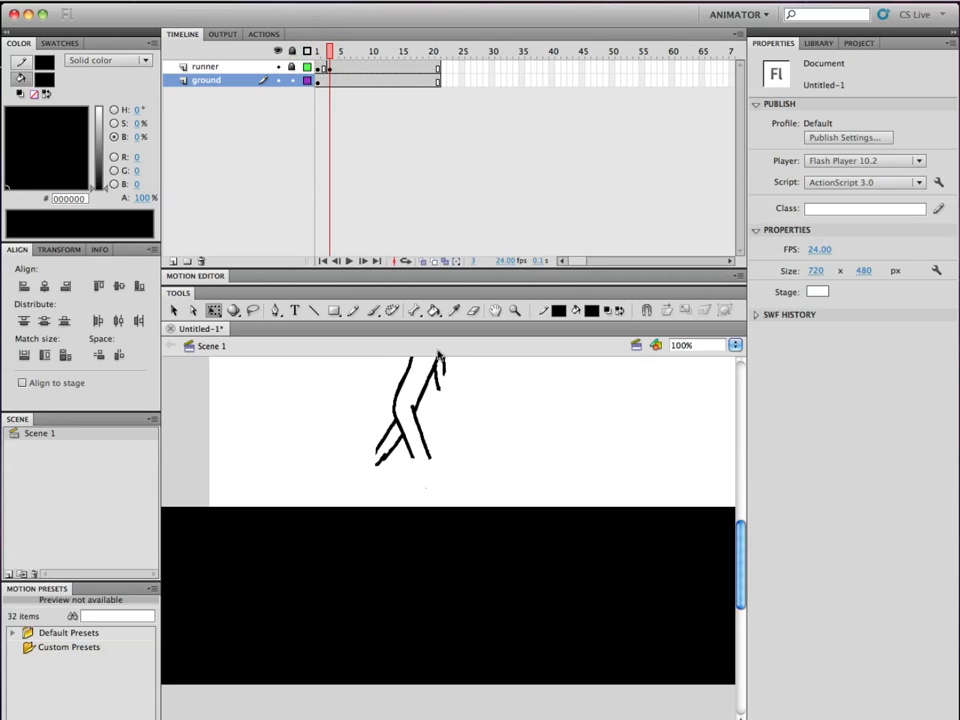
{"action": "scroll", "coordinate": [440, 400], "scroll_direction": "up", "scroll_amount": 5}
{"action": "left_click_drag", "start_coordinate": [328, 48], "coordinate": [338, 50]}
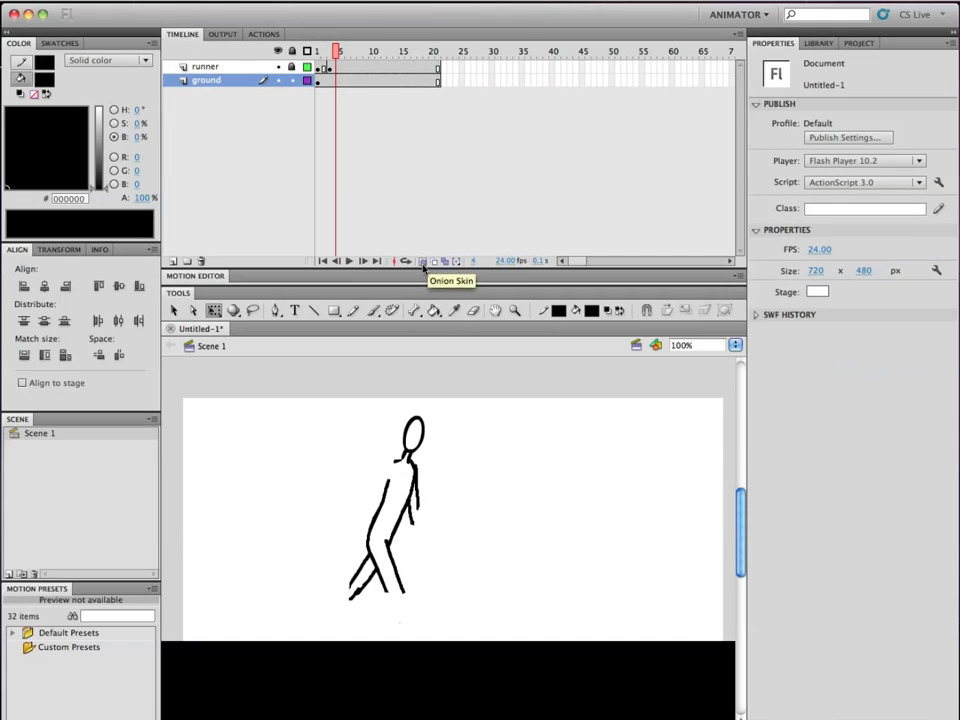
{"action": "left_click", "coordinate": [422, 262]}
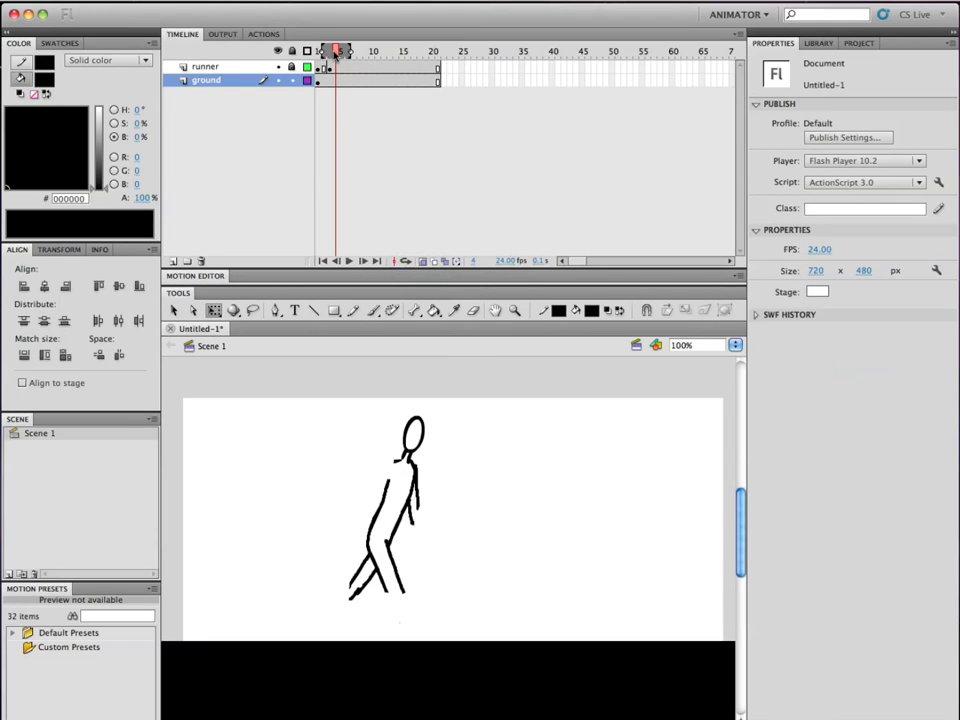
{"action": "left_click", "coordinate": [330, 52]}
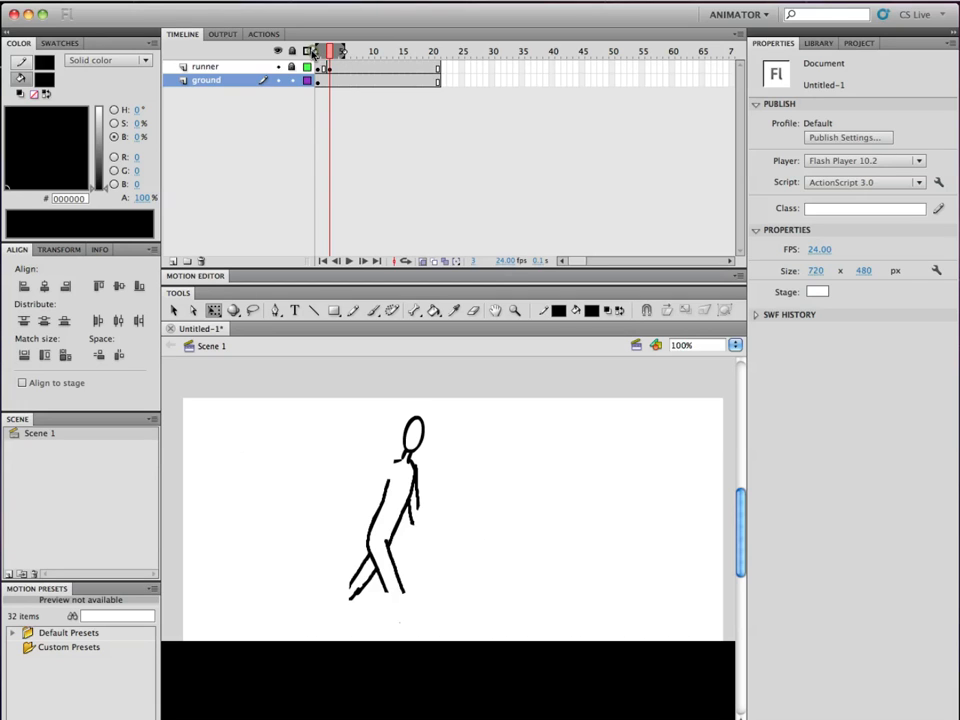
Try showing all layers as outlines at frame 1, and restore the normal display at frame 3
{"action": "left_click", "coordinate": [307, 50]}
{"action": "left_click_drag", "start_coordinate": [329, 52], "coordinate": [318, 52]}
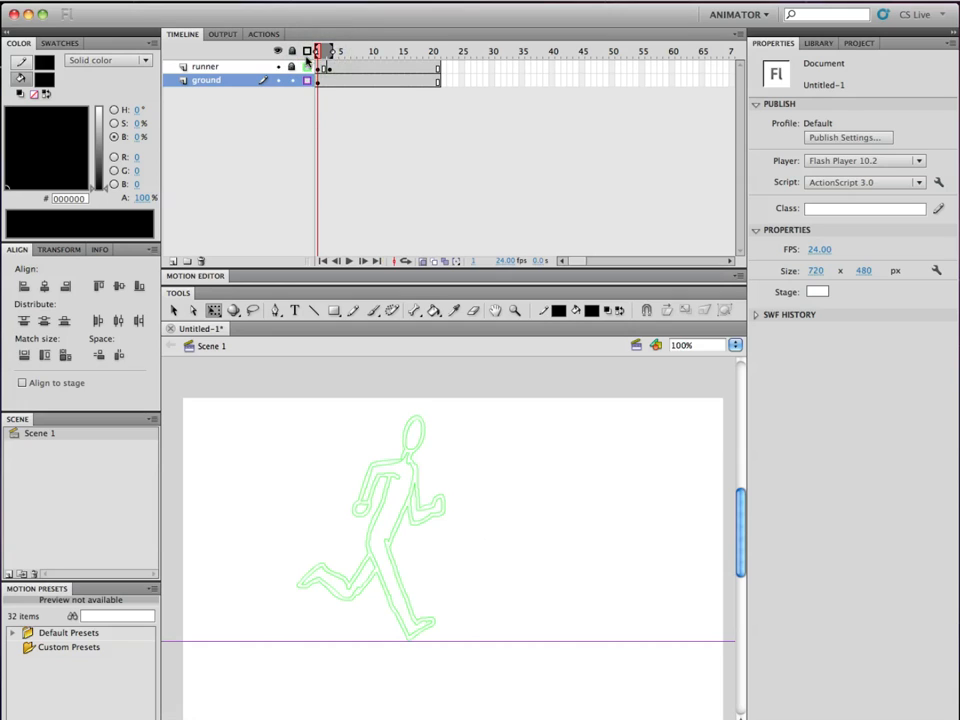
{"action": "left_click", "coordinate": [307, 50]}
{"action": "left_click_drag", "start_coordinate": [318, 52], "coordinate": [328, 53]}
{"action": "left_click", "coordinate": [328, 53]}
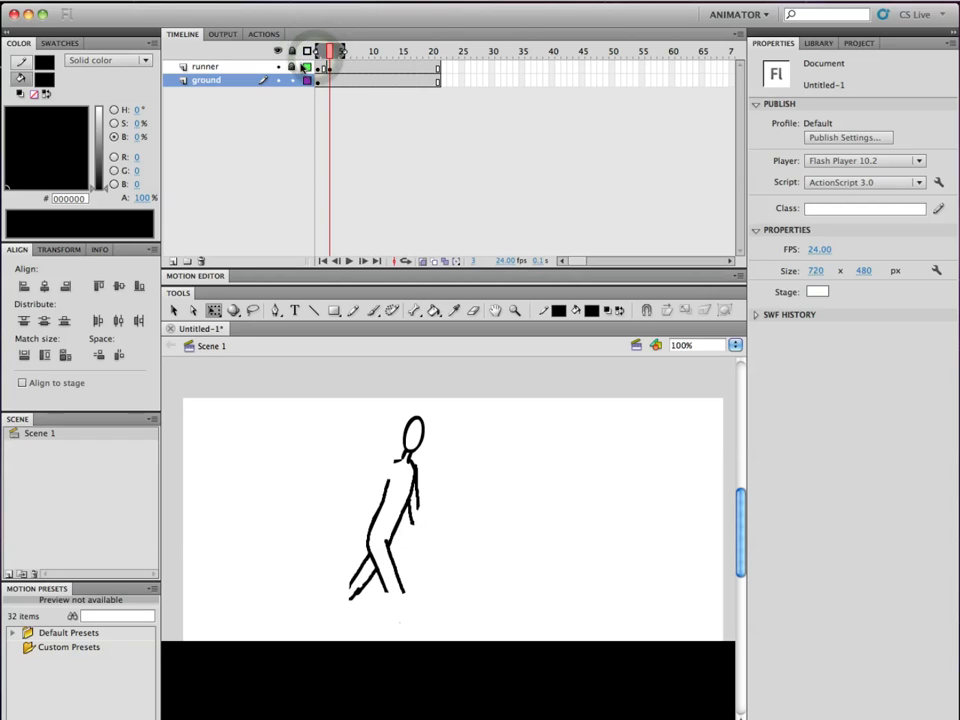
Unlock the runner layer and erase the rest of the forward leg from the figure in frame 3
{"action": "left_click", "coordinate": [291, 67]}
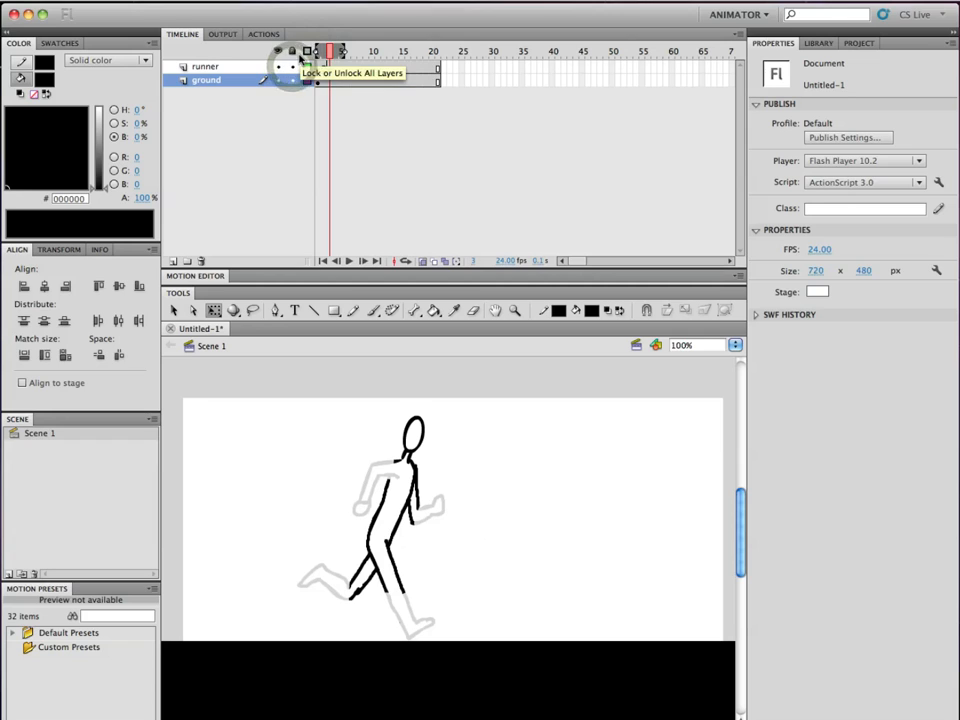
{"action": "left_click", "coordinate": [252, 67]}
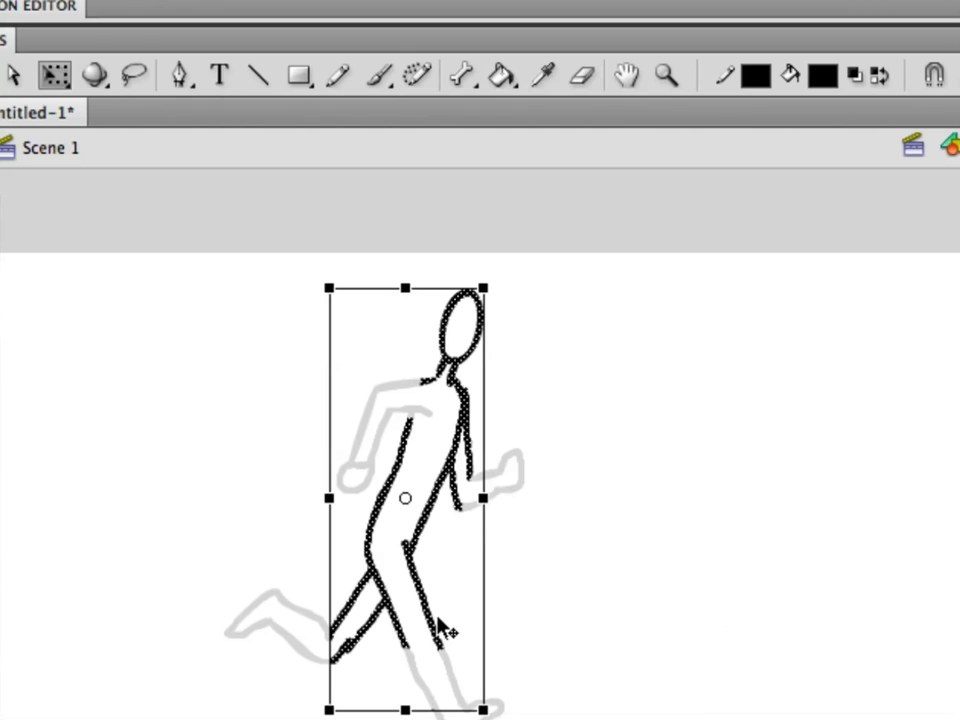
{"action": "key", "text": "e"}
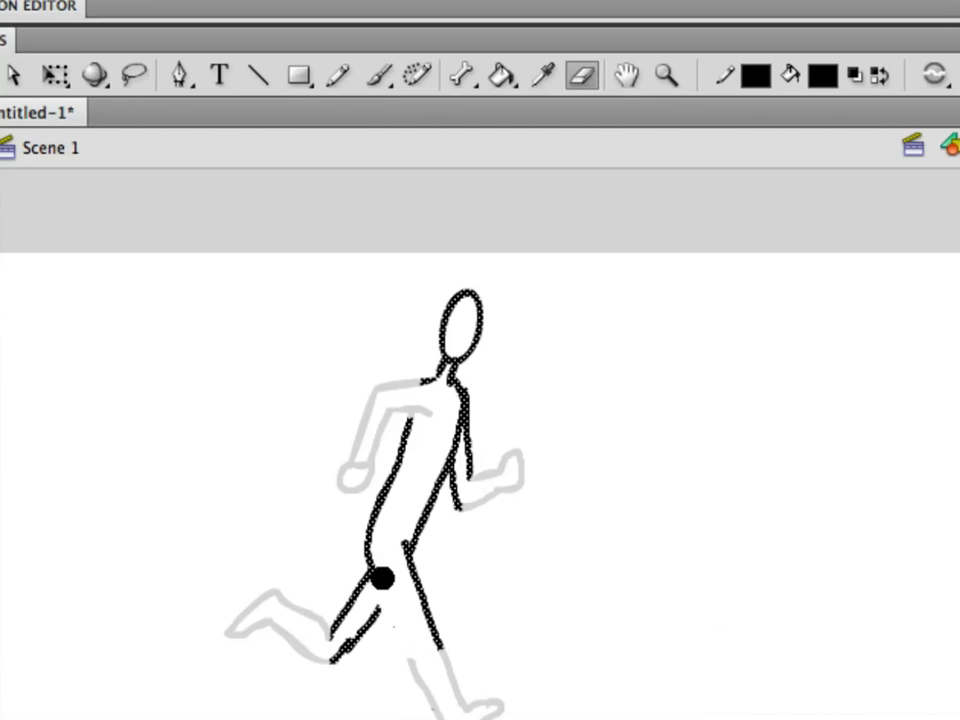
{"action": "mouse_move", "coordinate": [381, 568]}
{"action": "left_mouse_down"}
{"action": "mouse_move", "coordinate": [409, 579]}
{"action": "mouse_move", "coordinate": [441, 645]}
{"action": "mouse_move", "coordinate": [396, 549]}
{"action": "mouse_move", "coordinate": [403, 559]}
{"action": "left_mouse_up"}
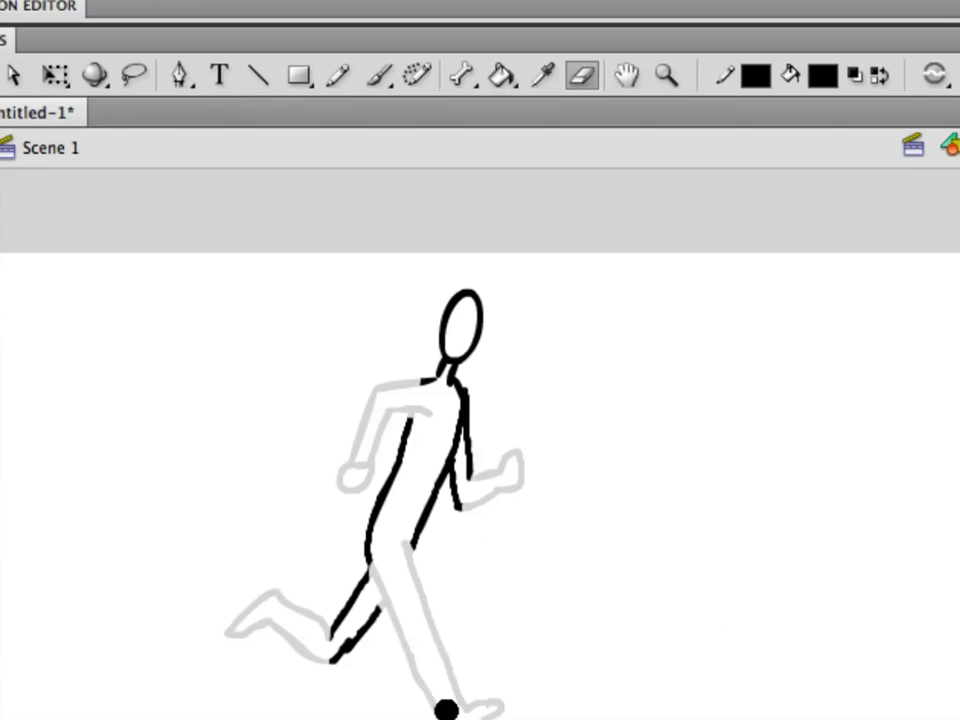
Paint the front contour of a bent forward leg in frame 3, from hip over knee to a foot flat on the ground
{"action": "key", "text": "b"}
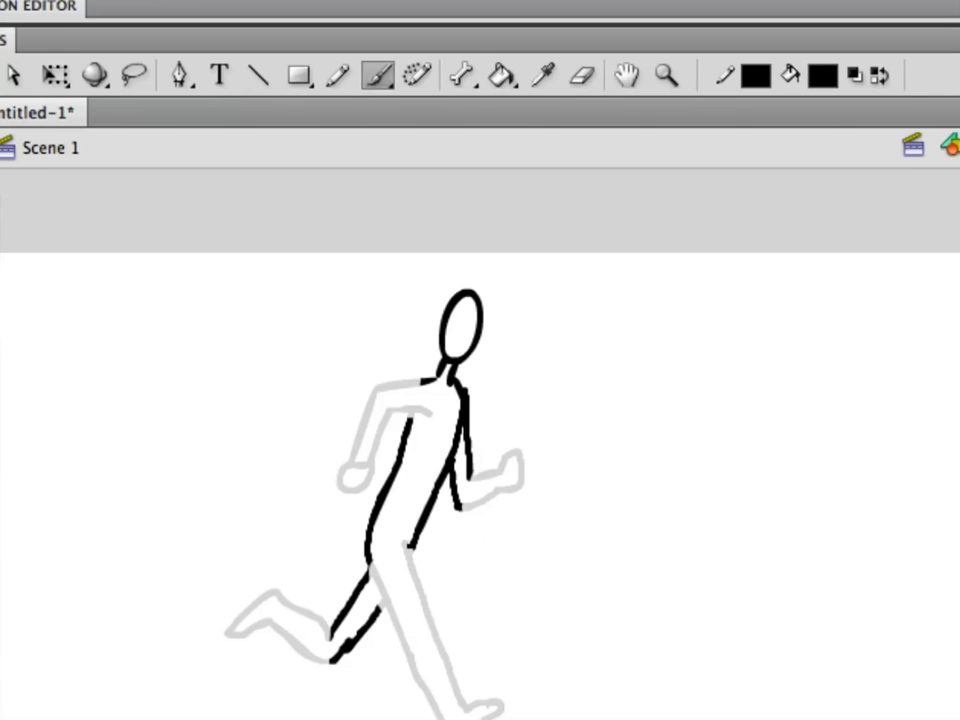
{"action": "left_click_drag", "start_coordinate": [405, 540], "coordinate": [466, 594]}
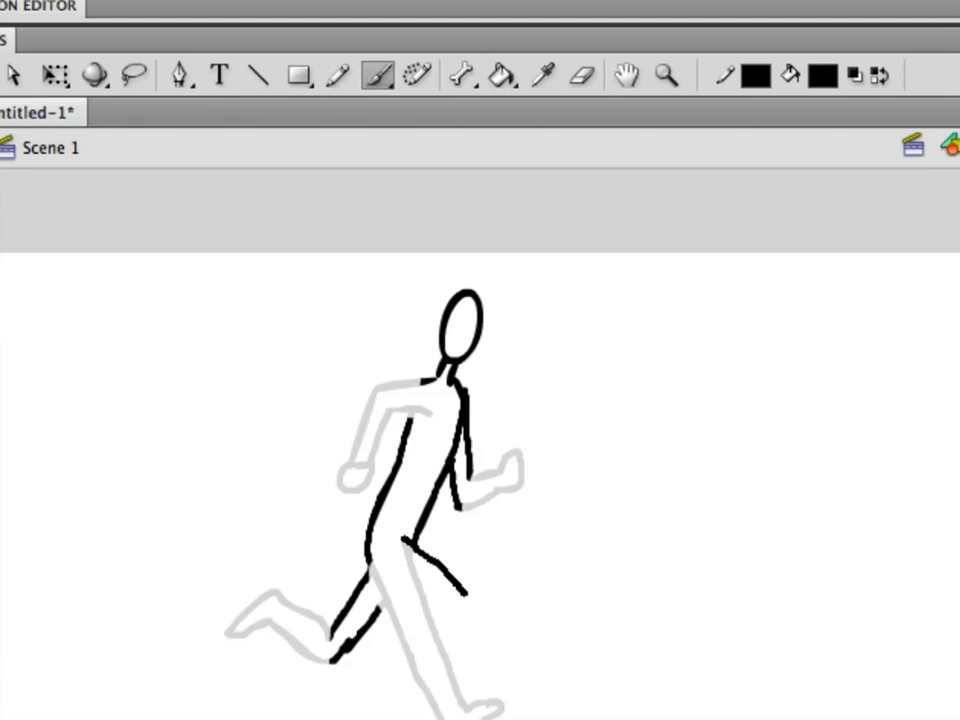
{"action": "left_click_drag", "start_coordinate": [405, 541], "coordinate": [457, 601]}
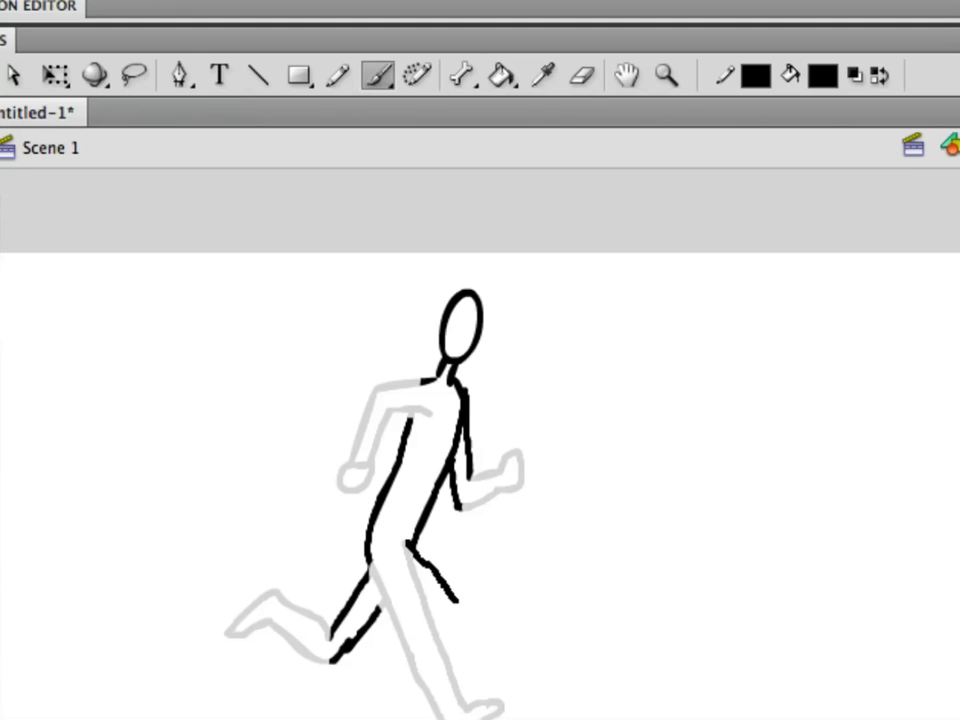
{"action": "left_click_drag", "start_coordinate": [456, 600], "coordinate": [462, 628]}
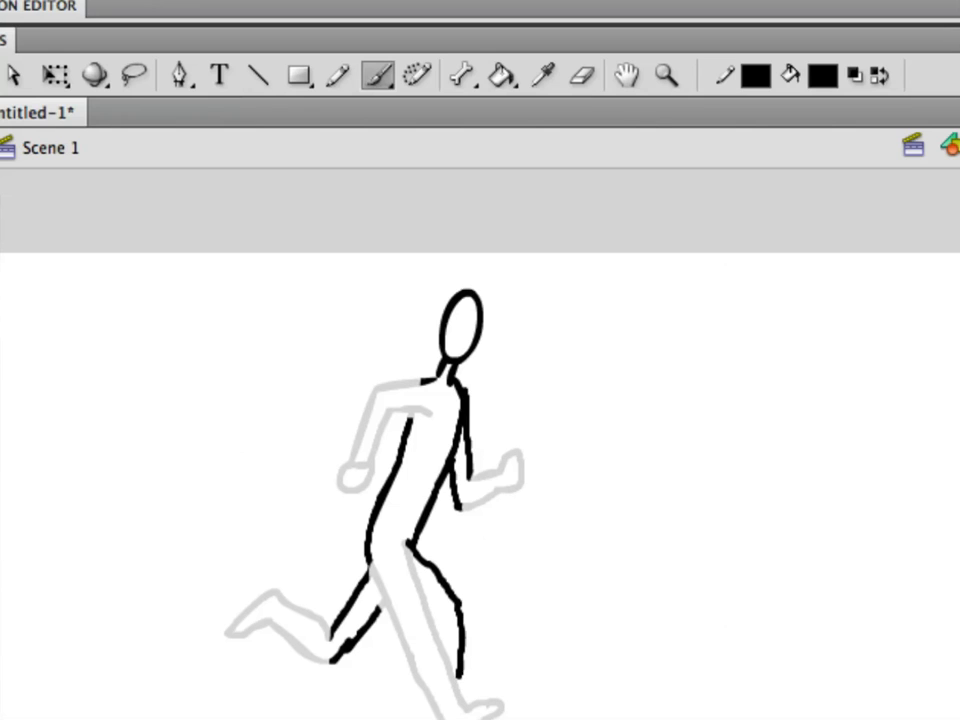
{"action": "mouse_move", "coordinate": [459, 678]}
{"action": "left_mouse_down"}
{"action": "mouse_move", "coordinate": [458, 690]}
{"action": "mouse_move", "coordinate": [492, 708]}
{"action": "left_mouse_up"}
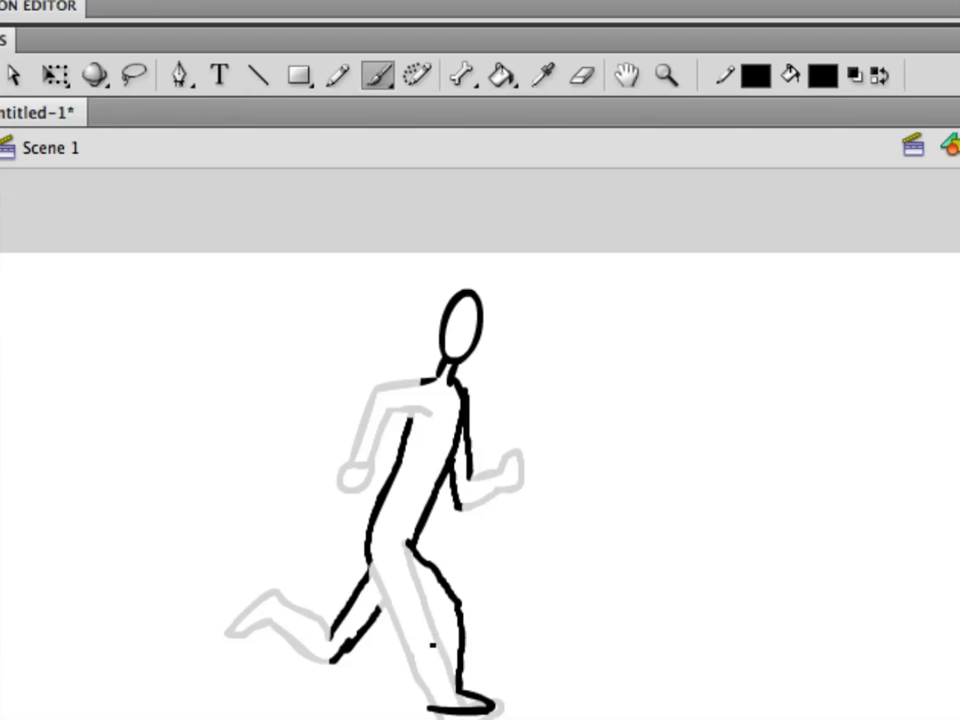
Paint the back contour of the forward leg up to the hip, and the rear lower leg with its foot stretched backward
{"action": "left_click_drag", "start_coordinate": [434, 613], "coordinate": [435, 706]}
{"action": "mouse_move", "coordinate": [432, 613]}
{"action": "left_mouse_down"}
{"action": "mouse_move", "coordinate": [369, 564]}
{"action": "mouse_move", "coordinate": [387, 600]}
{"action": "left_mouse_up"}
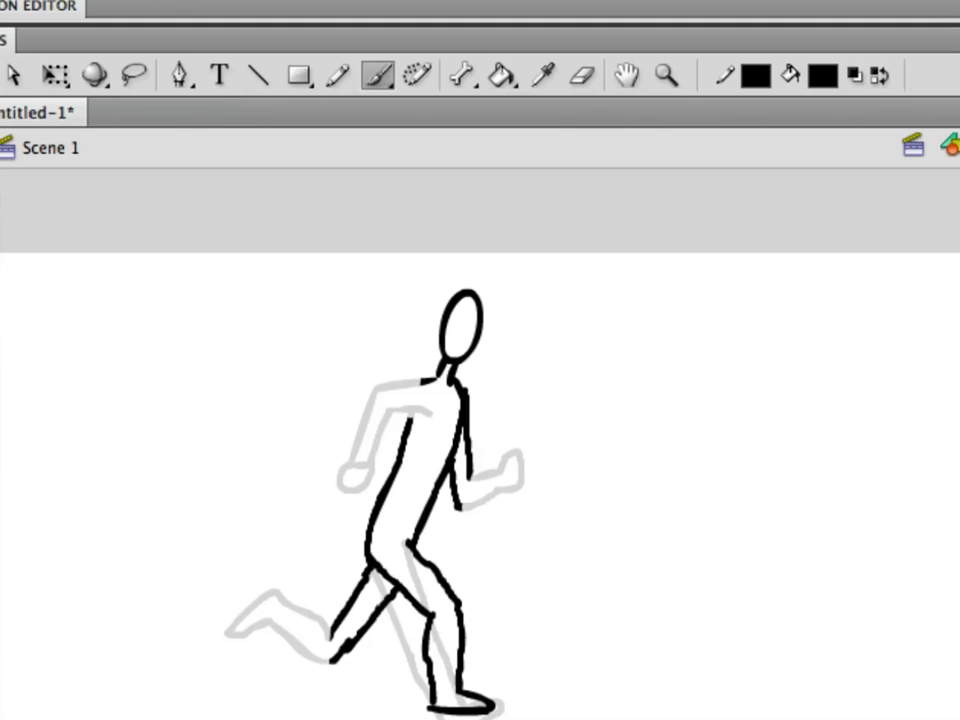
{"action": "mouse_move", "coordinate": [330, 633]}
{"action": "left_mouse_down"}
{"action": "mouse_move", "coordinate": [270, 628]}
{"action": "mouse_move", "coordinate": [220, 654]}
{"action": "mouse_move", "coordinate": [222, 671]}
{"action": "mouse_move", "coordinate": [336, 657]}
{"action": "left_mouse_up"}
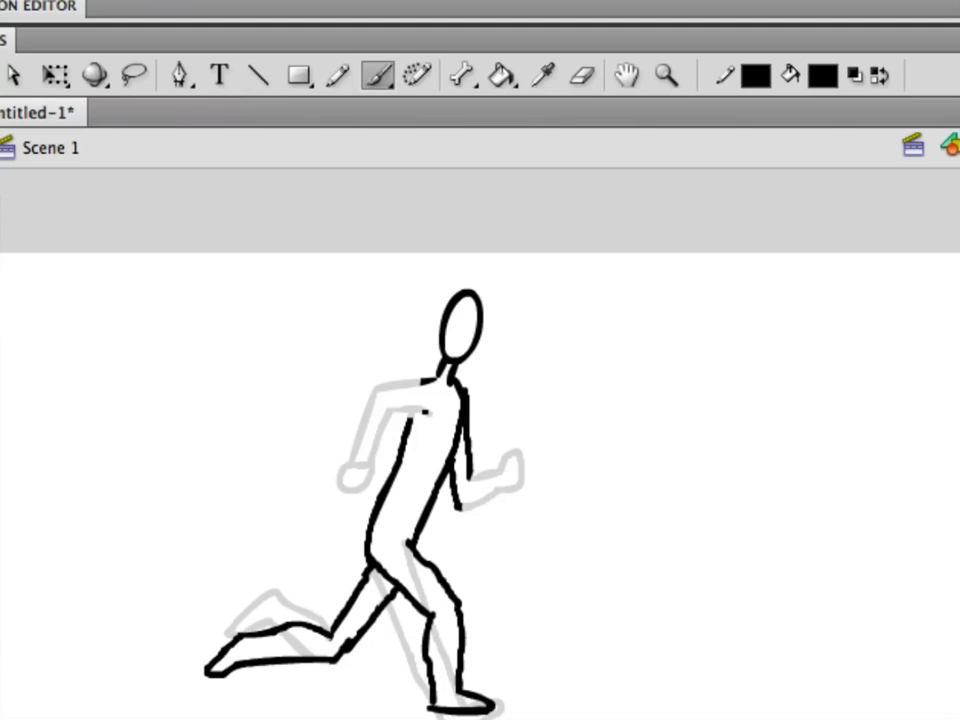
Paint the rear arm in frame 3 reaching backward, with bent elbow, forearm and small closed hand
{"action": "left_click_drag", "start_coordinate": [428, 411], "coordinate": [362, 436]}
{"action": "mouse_move", "coordinate": [430, 379]}
{"action": "left_mouse_down"}
{"action": "mouse_move", "coordinate": [350, 410]}
{"action": "mouse_move", "coordinate": [318, 456]}
{"action": "left_mouse_up"}
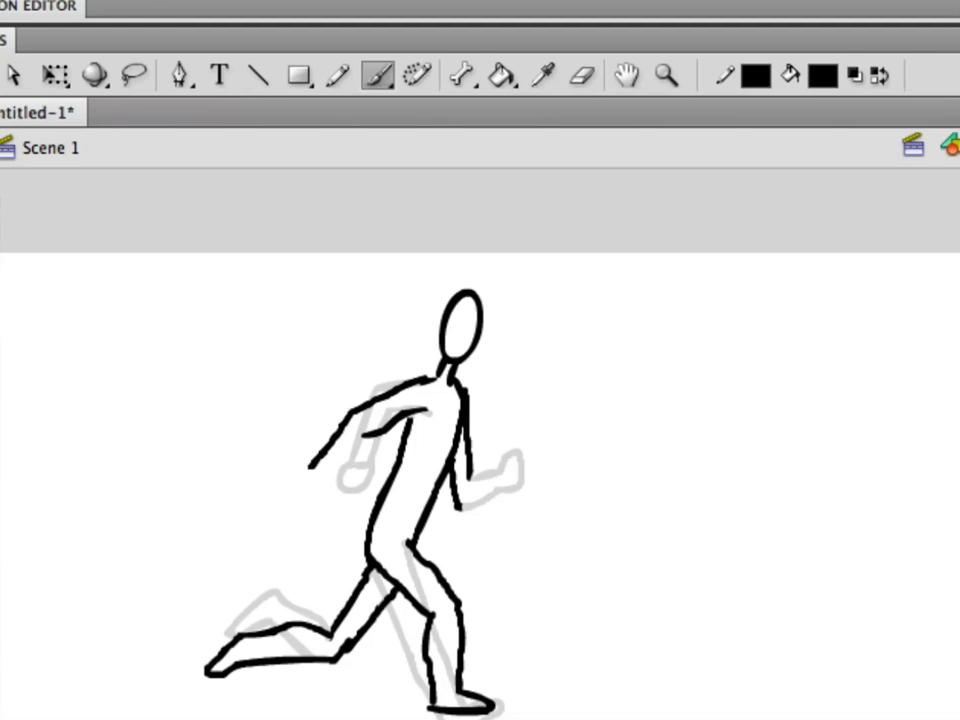
{"action": "mouse_move", "coordinate": [366, 437]}
{"action": "left_mouse_down"}
{"action": "mouse_move", "coordinate": [321, 490]}
{"action": "mouse_move", "coordinate": [310, 467]}
{"action": "mouse_move", "coordinate": [321, 487]}
{"action": "mouse_move", "coordinate": [292, 477]}
{"action": "mouse_move", "coordinate": [324, 491]}
{"action": "left_mouse_up"}
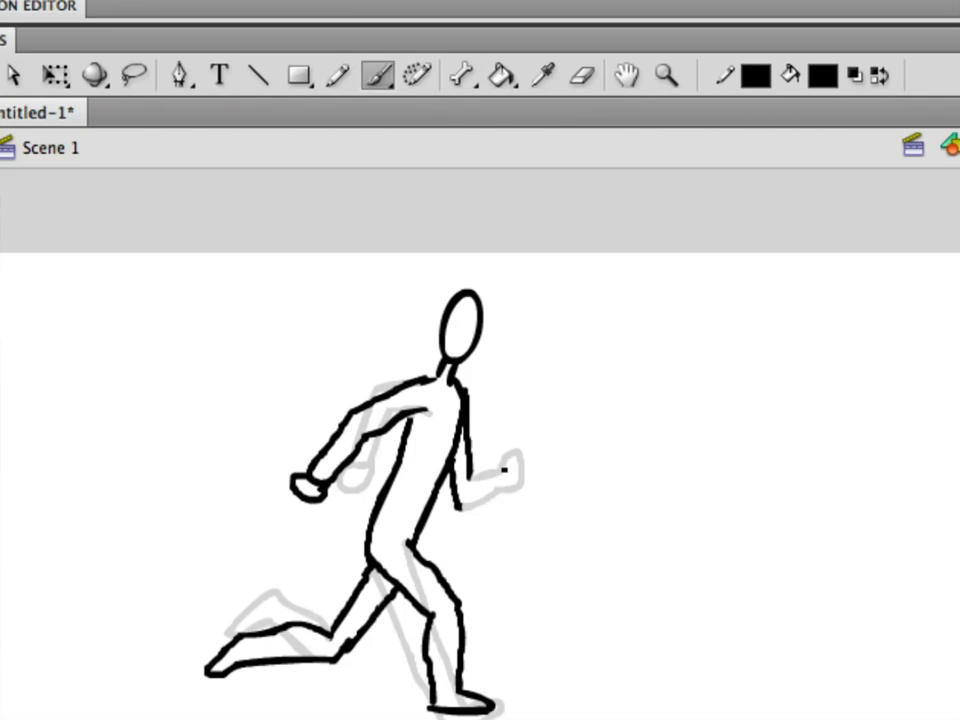
Paint the front forearm in frame 3 extending forward almost horizontally from the elbow, ending in a closed fist
{"action": "left_click_drag", "start_coordinate": [469, 478], "coordinate": [528, 488]}
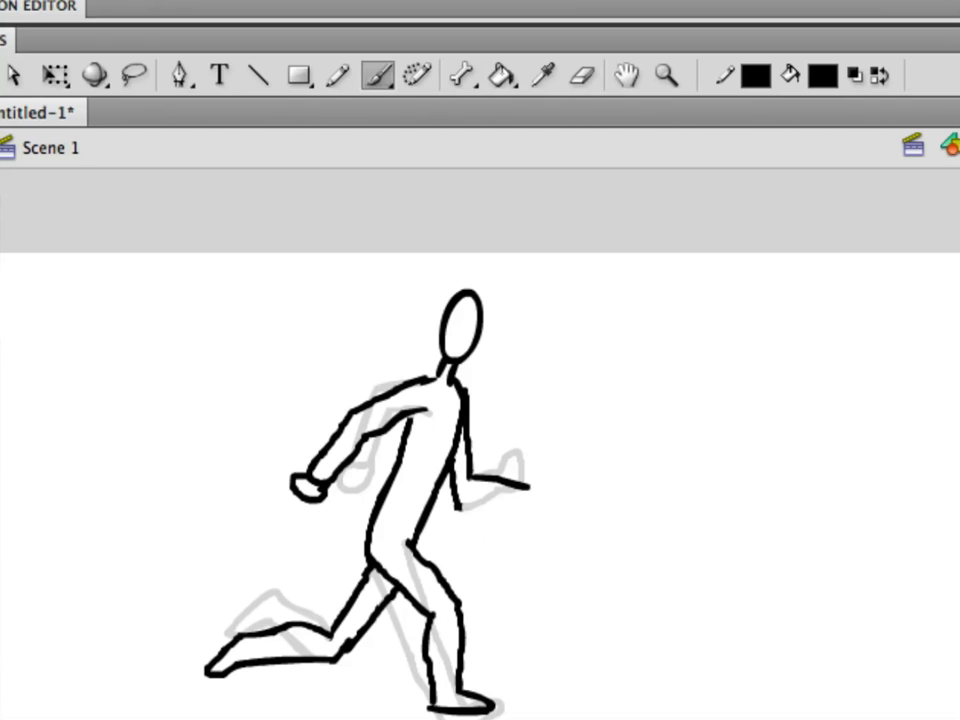
{"action": "mouse_move", "coordinate": [457, 508]}
{"action": "left_mouse_down"}
{"action": "mouse_move", "coordinate": [537, 510]}
{"action": "mouse_move", "coordinate": [546, 479]}
{"action": "mouse_move", "coordinate": [557, 484]}
{"action": "mouse_move", "coordinate": [554, 500]}
{"action": "left_mouse_up"}
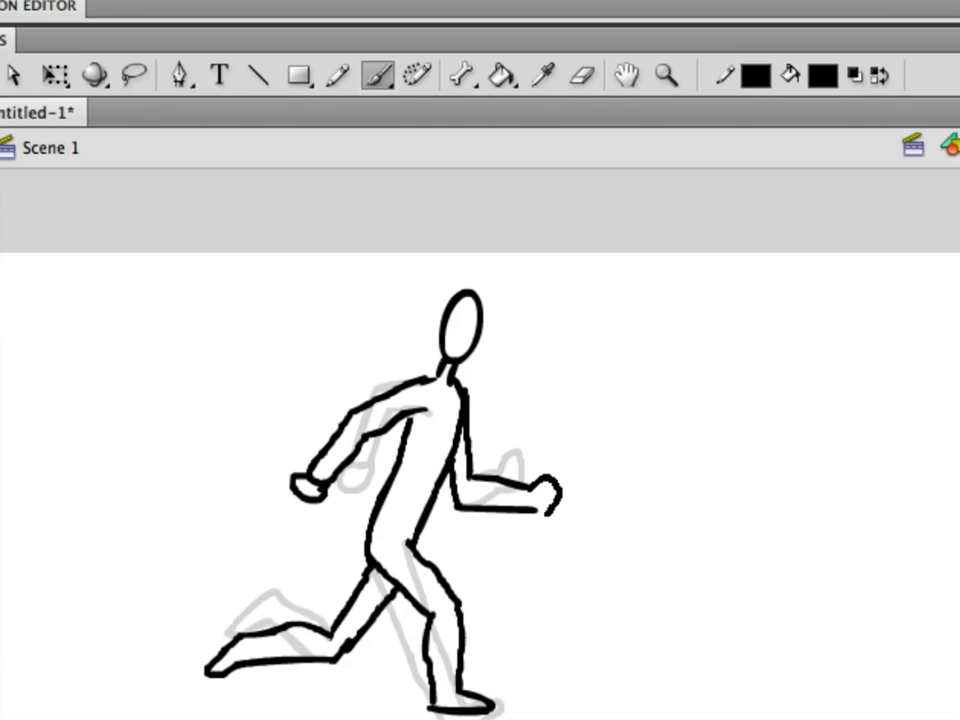
{"action": "left_click", "coordinate": [546, 510], "text": "ctrl+alt"}
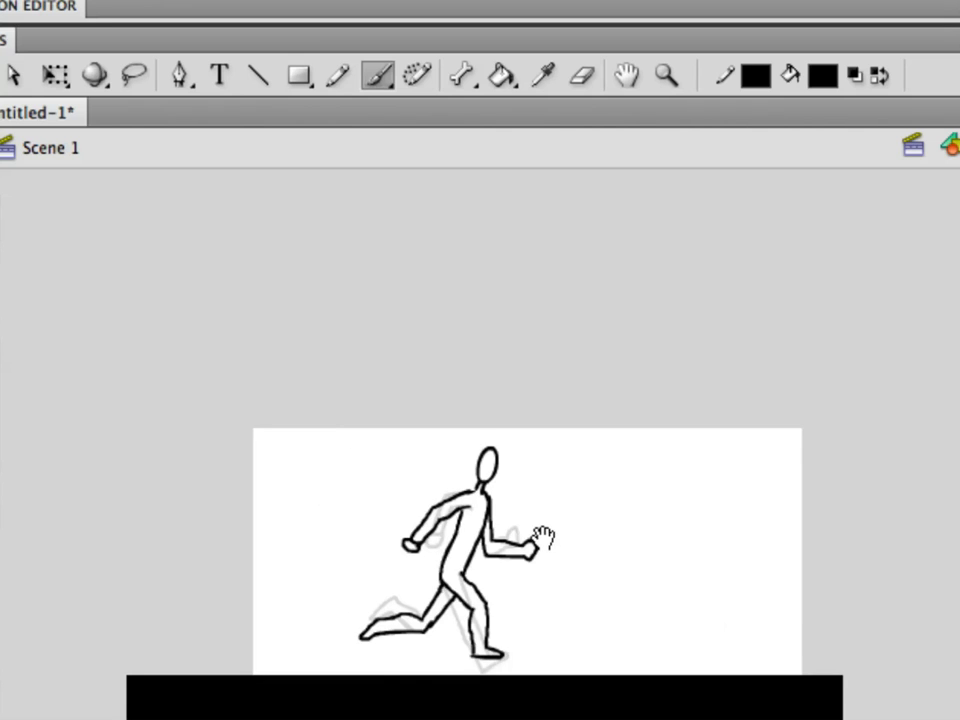
{"action": "left_click", "coordinate": [530, 537], "text": "ctrl"}
{"action": "left_click_drag", "start_coordinate": [484, 566], "coordinate": [497, 440]}
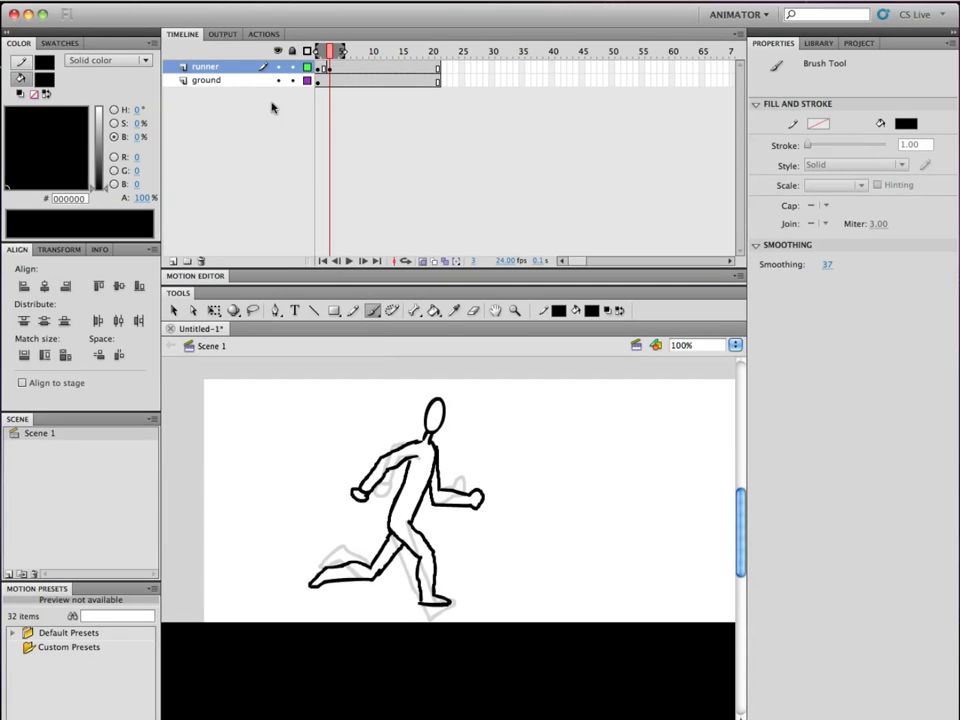
Try to move the whole figure in frame 3 with both layers unlocked, and undo the move
{"action": "left_click", "coordinate": [327, 53]}
{"action": "mouse_move", "coordinate": [327, 53]}
{"action": "left_mouse_down"}
{"action": "mouse_move", "coordinate": [343, 57]}
{"action": "mouse_move", "coordinate": [322, 60]}
{"action": "mouse_move", "coordinate": [342, 60]}
{"action": "mouse_move", "coordinate": [322, 62]}
{"action": "mouse_move", "coordinate": [342, 61]}
{"action": "mouse_move", "coordinate": [321, 69]}
{"action": "mouse_move", "coordinate": [334, 69]}
{"action": "left_mouse_up"}
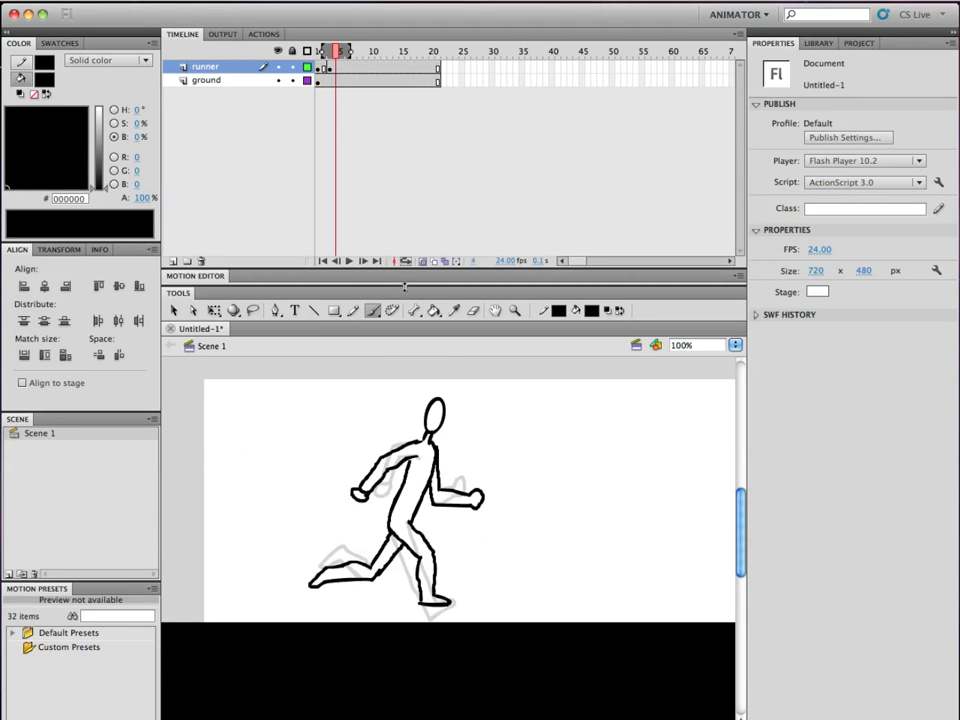
{"action": "key", "text": "v"}
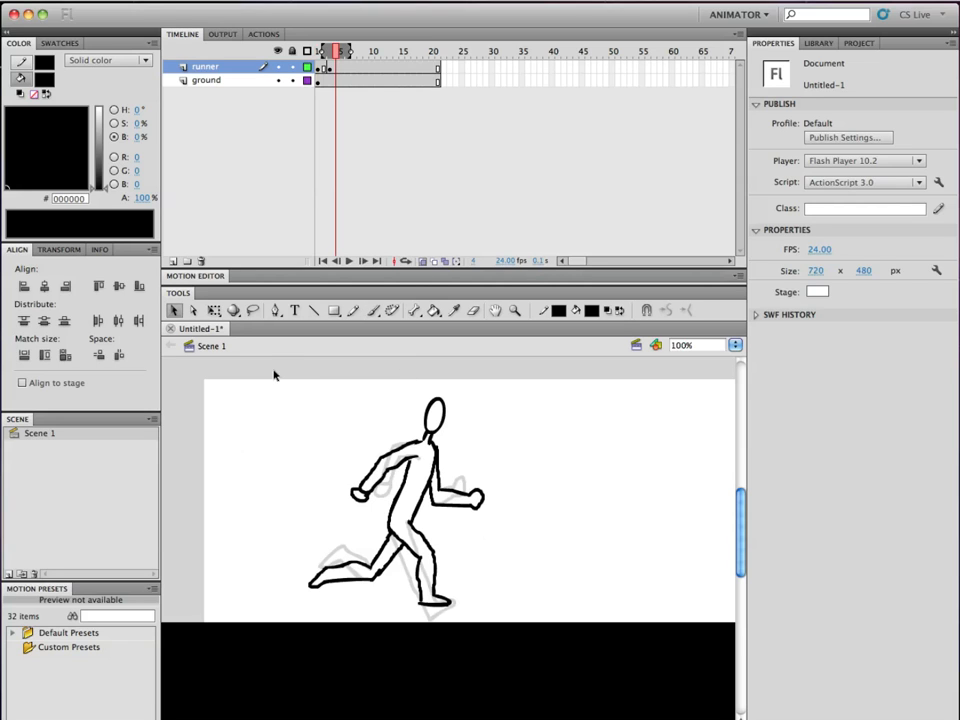
{"action": "left_click", "coordinate": [329, 50]}
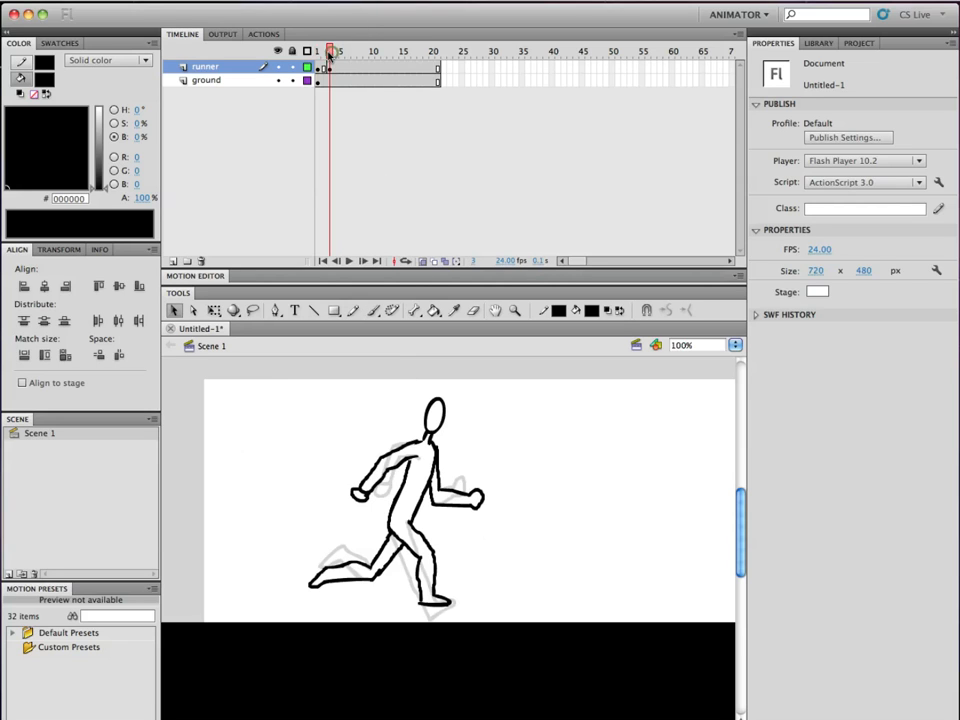
{"action": "mouse_move", "coordinate": [281, 388]}
{"action": "left_mouse_down"}
{"action": "mouse_move", "coordinate": [529, 626]}
{"action": "mouse_move", "coordinate": [527, 615]}
{"action": "left_mouse_up"}
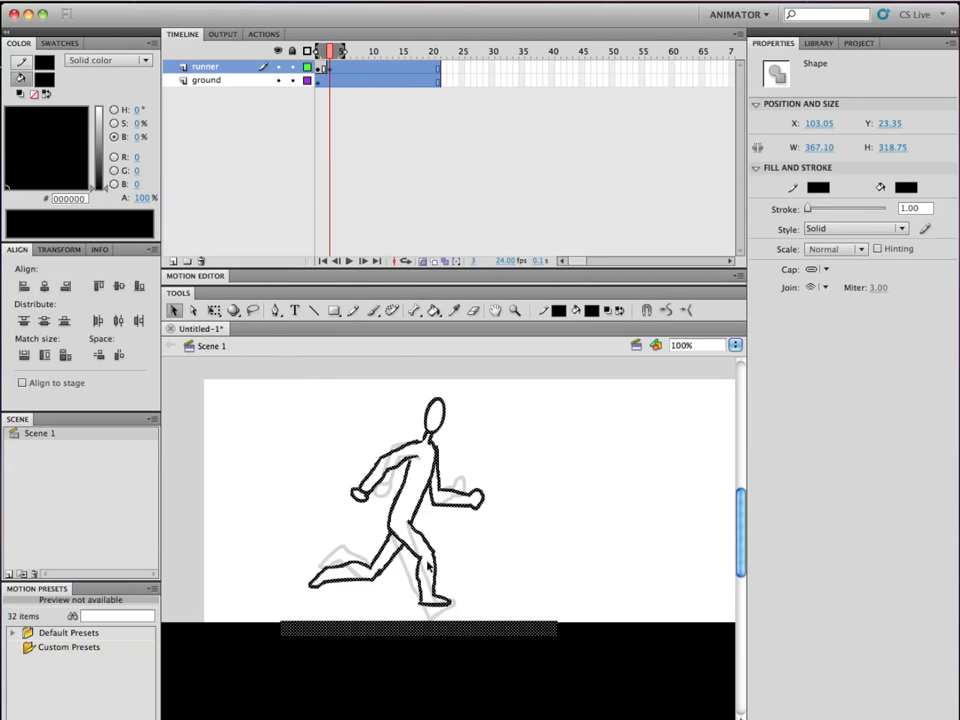
{"action": "left_click_drag", "start_coordinate": [436, 566], "coordinate": [530, 526]}
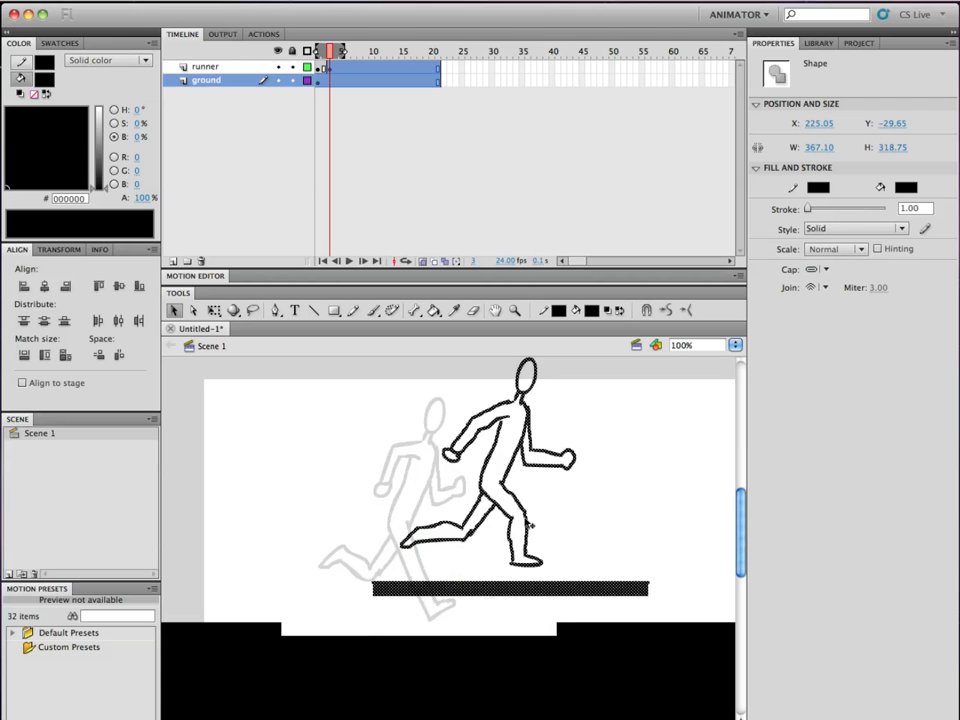
{"action": "key", "text": "ctrl+z"}
{"action": "left_click", "coordinate": [553, 515]}
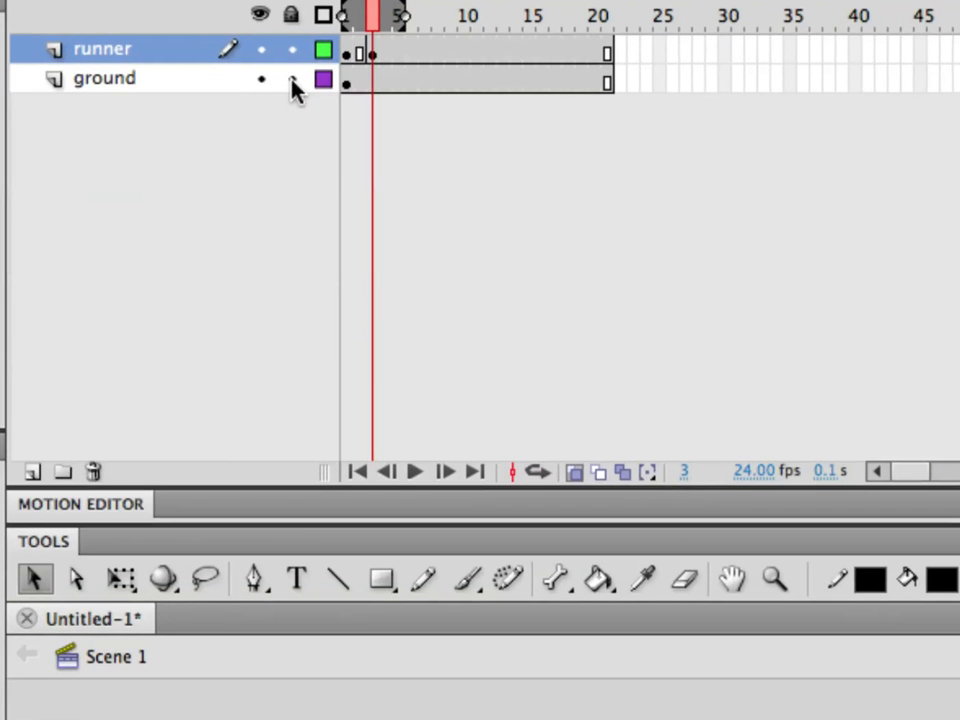
Lock the ground layer and move the whole frame 3 figure straight down to Y 45.35, with its front foot on the ground
{"action": "left_click", "coordinate": [292, 80]}
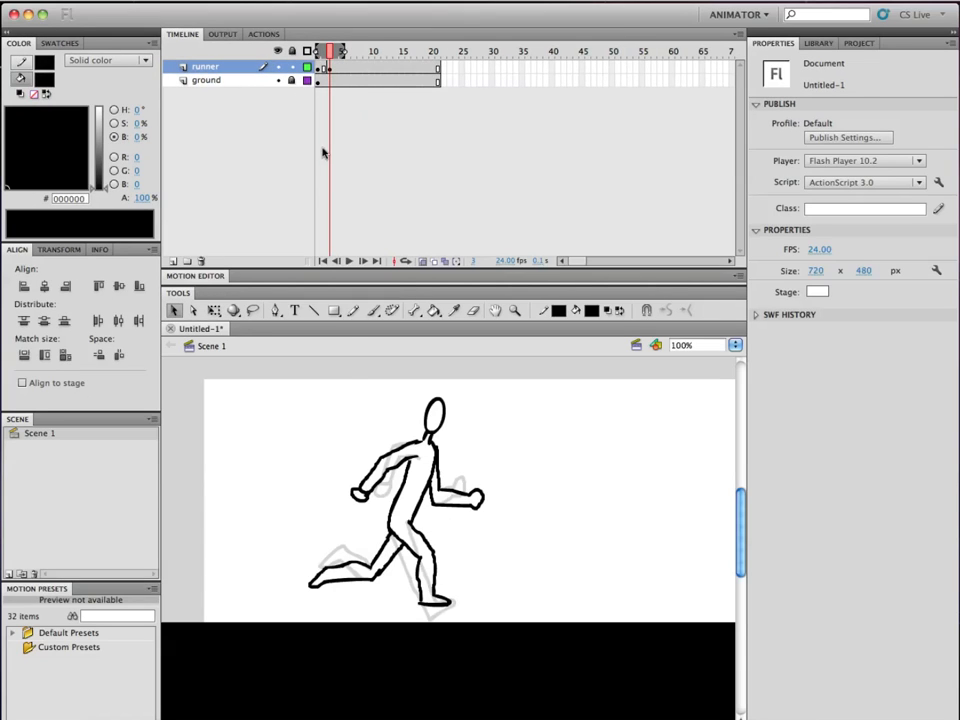
{"action": "mouse_move", "coordinate": [288, 386]}
{"action": "left_mouse_down"}
{"action": "mouse_move", "coordinate": [590, 618]}
{"action": "mouse_move", "coordinate": [609, 677]}
{"action": "left_mouse_up"}
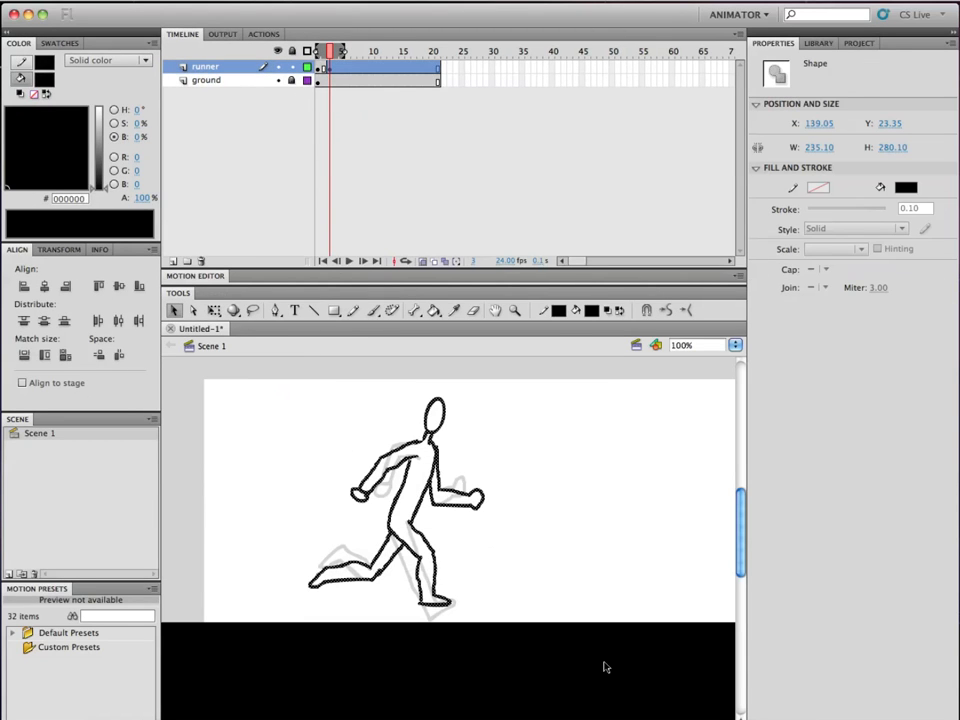
{"action": "left_click_drag", "start_coordinate": [421, 508], "coordinate": [422, 527]}
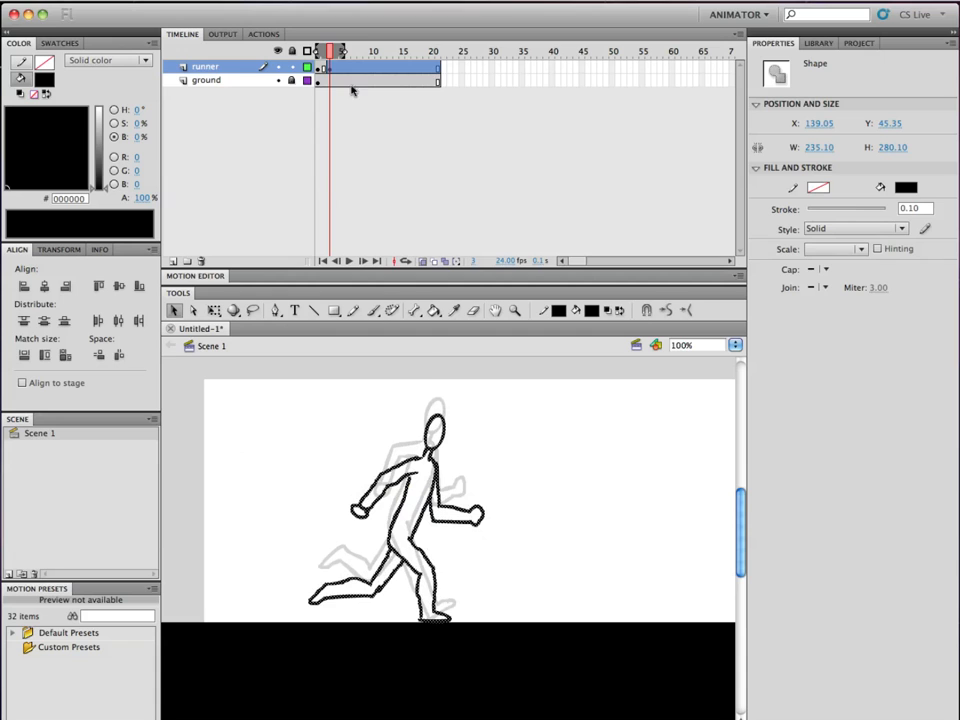
Compare the first runner poses and insert a keyframe at frame 5 of the runner layer
{"action": "left_click", "coordinate": [321, 55]}
{"action": "mouse_move", "coordinate": [321, 55]}
{"action": "left_mouse_down"}
{"action": "mouse_move", "coordinate": [338, 58]}
{"action": "mouse_move", "coordinate": [321, 55]}
{"action": "left_mouse_up"}
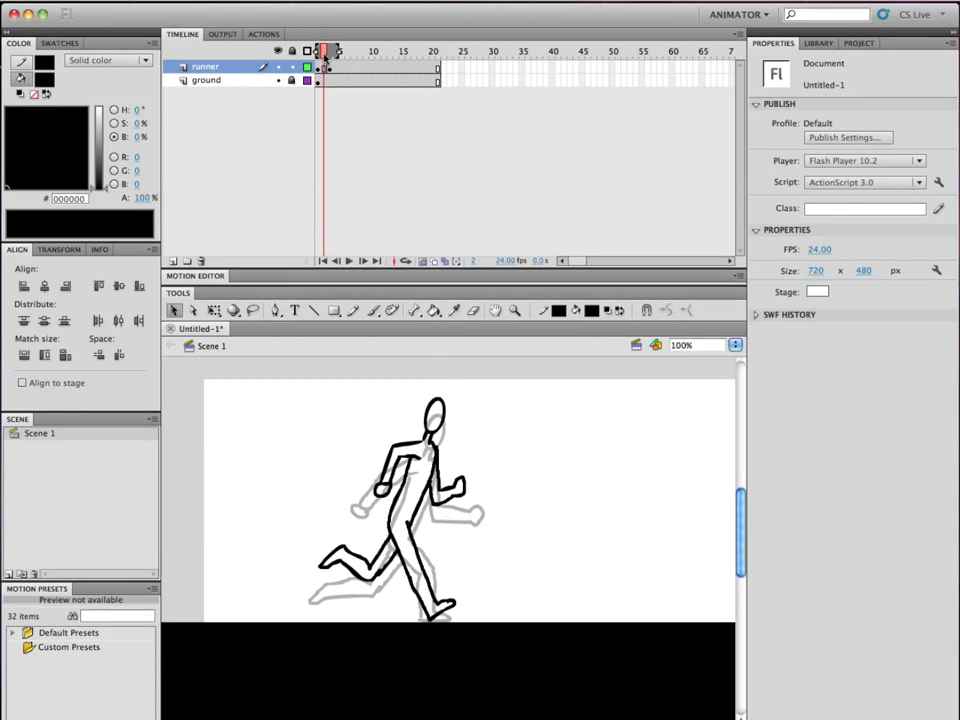
{"action": "left_click_drag", "start_coordinate": [325, 55], "coordinate": [341, 57]}
{"action": "left_click", "coordinate": [336, 58]}
{"action": "left_click", "coordinate": [342, 59]}
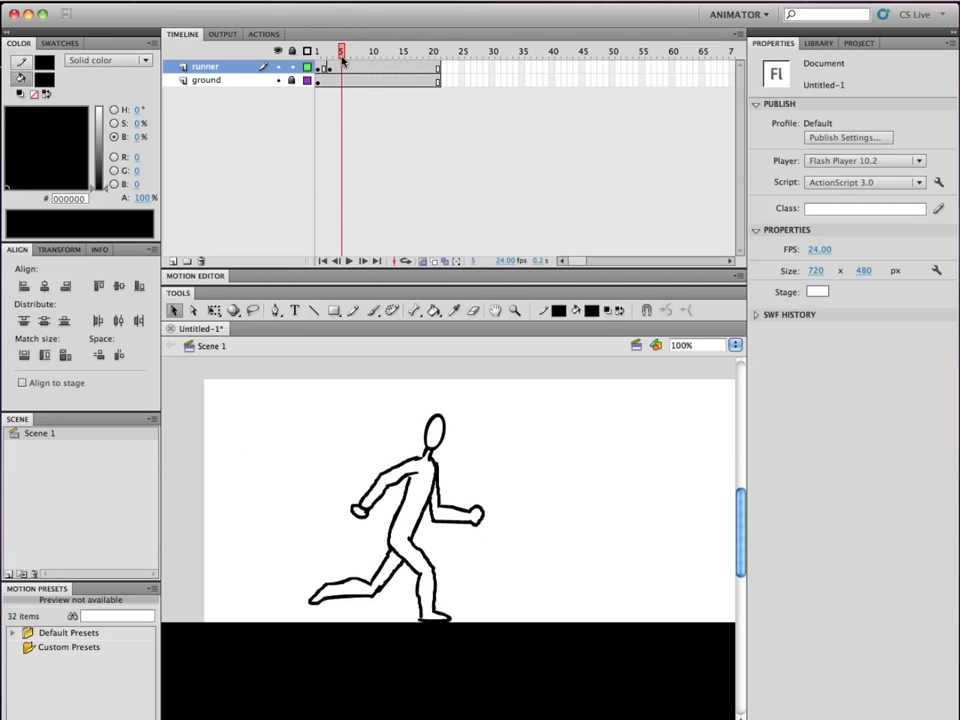
{"action": "left_click", "coordinate": [342, 66]}
{"action": "left_click", "coordinate": [342, 66]}
{"action": "right_click", "coordinate": [342, 66]}
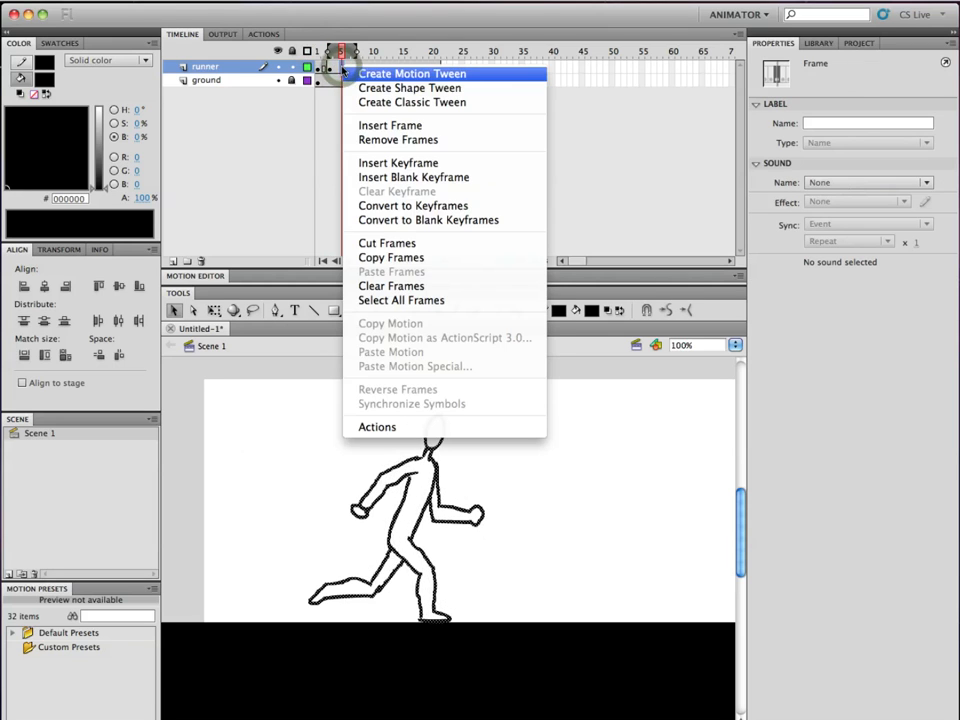
{"action": "left_click", "coordinate": [408, 165]}
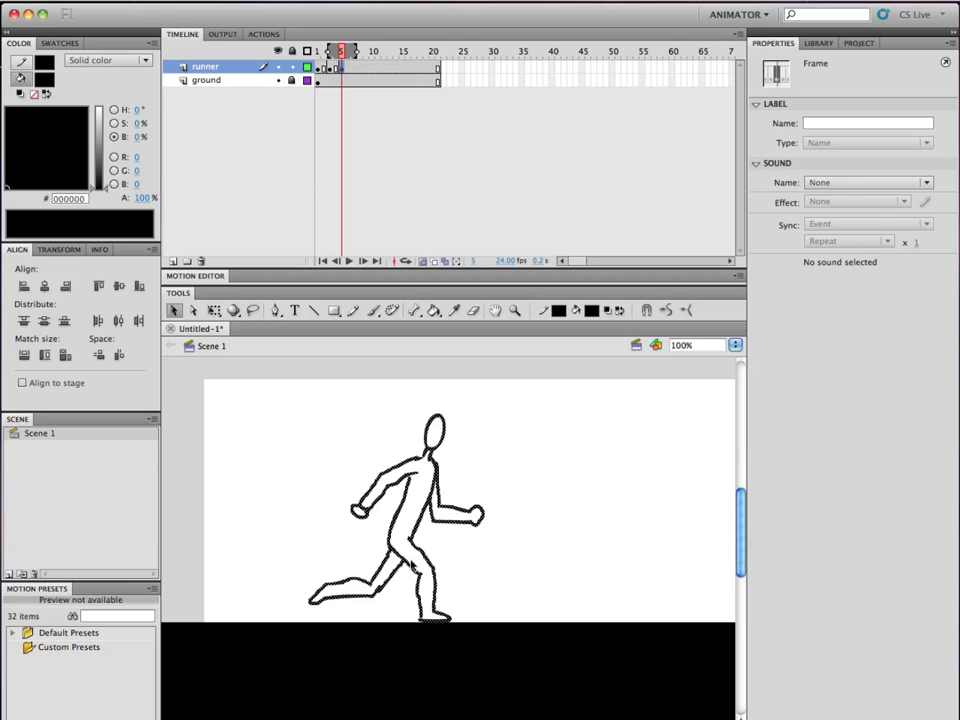
Erase both arms and both legs from the figure in frame 5, leaving the head and torso
{"action": "left_click", "coordinate": [428, 543]}
{"action": "key", "text": "e"}
{"action": "left_click", "coordinate": [475, 508]}
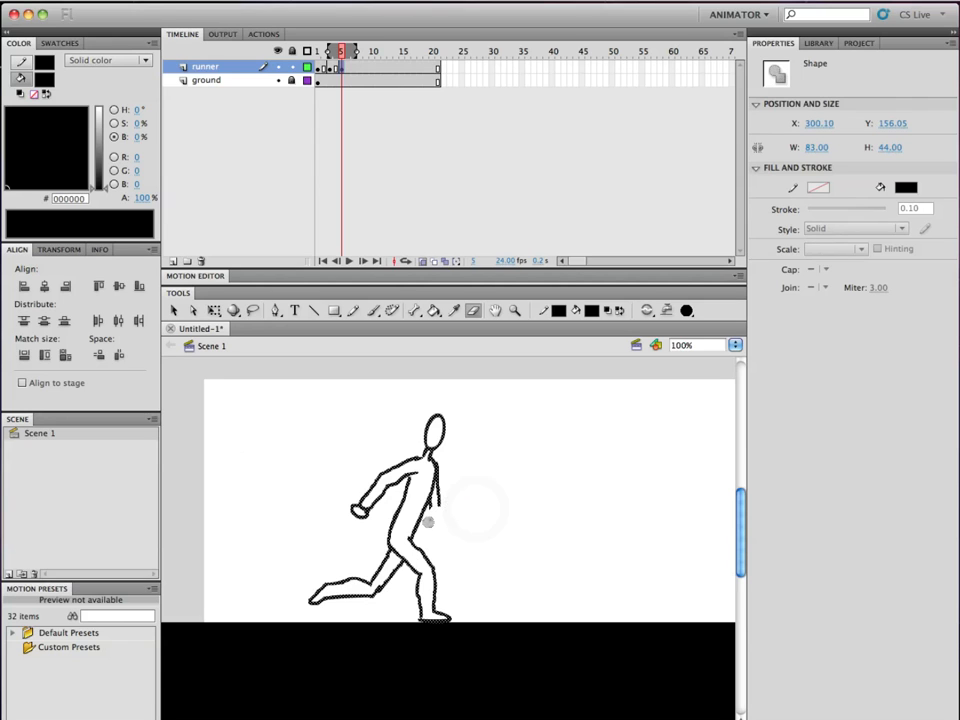
{"action": "mouse_move", "coordinate": [441, 497]}
{"action": "left_mouse_down"}
{"action": "mouse_move", "coordinate": [446, 467]}
{"action": "mouse_move", "coordinate": [433, 510]}
{"action": "left_mouse_up"}
{"action": "mouse_move", "coordinate": [379, 468]}
{"action": "left_mouse_down"}
{"action": "mouse_move", "coordinate": [397, 478]}
{"action": "mouse_move", "coordinate": [369, 465]}
{"action": "mouse_move", "coordinate": [366, 508]}
{"action": "mouse_move", "coordinate": [379, 491]}
{"action": "mouse_move", "coordinate": [369, 486]}
{"action": "mouse_move", "coordinate": [375, 499]}
{"action": "mouse_move", "coordinate": [407, 454]}
{"action": "mouse_move", "coordinate": [402, 461]}
{"action": "left_mouse_up"}
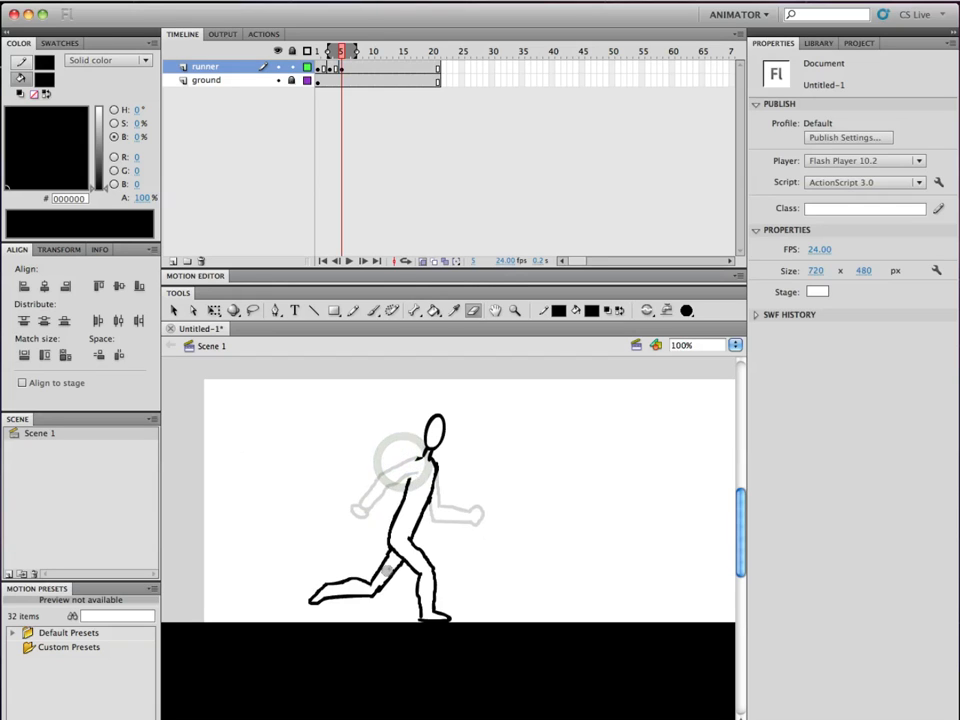
{"action": "mouse_move", "coordinate": [385, 560]}
{"action": "left_mouse_down"}
{"action": "mouse_move", "coordinate": [365, 602]}
{"action": "mouse_move", "coordinate": [297, 598]}
{"action": "mouse_move", "coordinate": [366, 581]}
{"action": "mouse_move", "coordinate": [306, 595]}
{"action": "mouse_move", "coordinate": [330, 576]}
{"action": "left_mouse_up"}
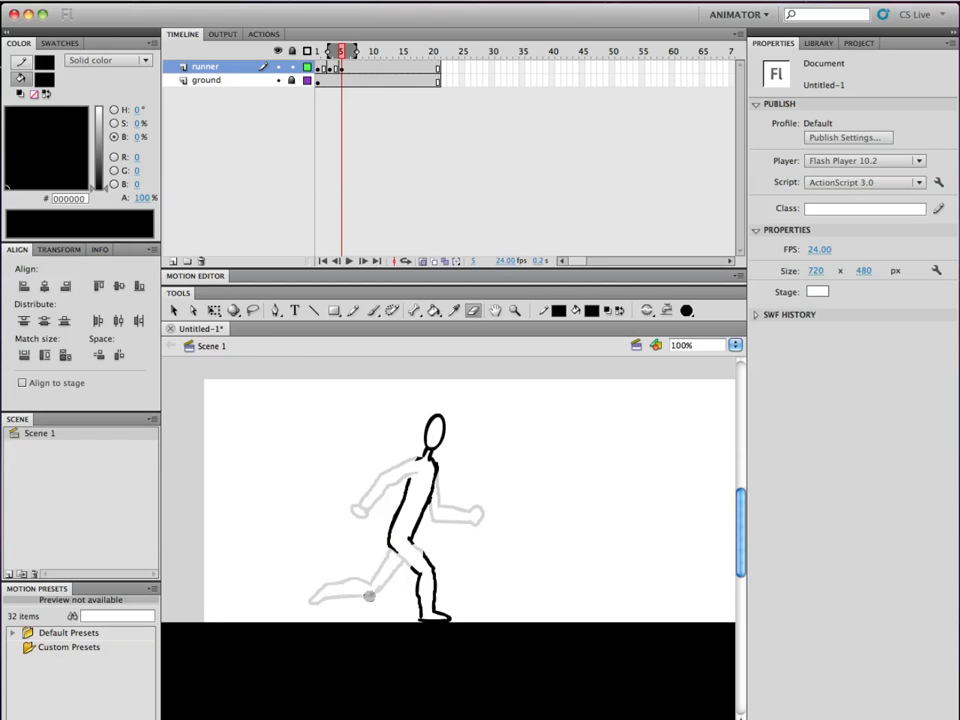
{"action": "mouse_move", "coordinate": [438, 588]}
{"action": "left_mouse_down"}
{"action": "mouse_move", "coordinate": [440, 615]}
{"action": "mouse_move", "coordinate": [429, 553]}
{"action": "mouse_move", "coordinate": [399, 551]}
{"action": "mouse_move", "coordinate": [401, 542]}
{"action": "left_mouse_up"}
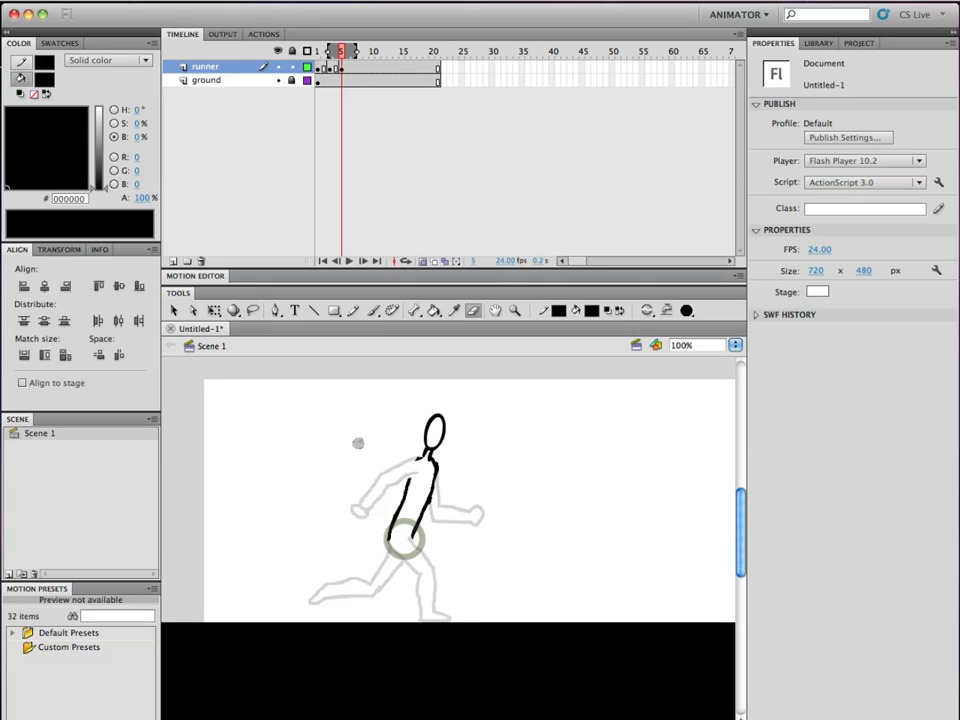
Set the brush smoothing to 42 and paint the bent supporting leg in frame 5, with its foot flat on the ground
{"action": "key", "text": "b"}
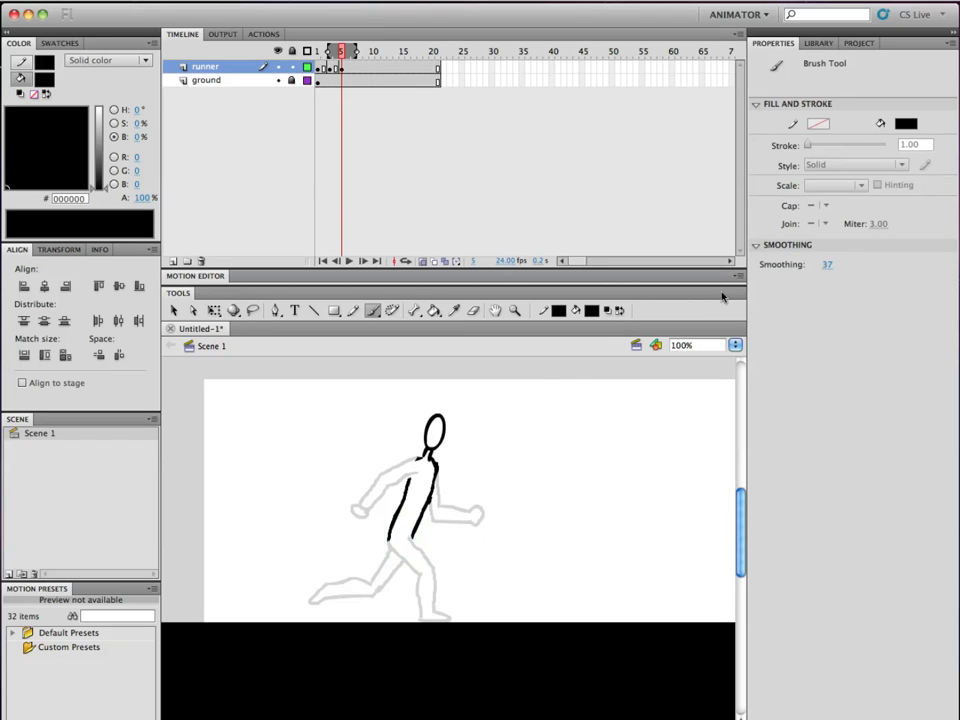
{"action": "left_click", "coordinate": [827, 264]}
{"action": "mouse_move", "coordinate": [408, 536]}
{"action": "left_mouse_down"}
{"action": "mouse_move", "coordinate": [430, 568]}
{"action": "mouse_move", "coordinate": [419, 571]}
{"action": "left_mouse_up"}
{"action": "mouse_move", "coordinate": [418, 572]}
{"action": "left_mouse_down"}
{"action": "mouse_move", "coordinate": [397, 610]}
{"action": "mouse_move", "coordinate": [420, 617]}
{"action": "left_mouse_up"}
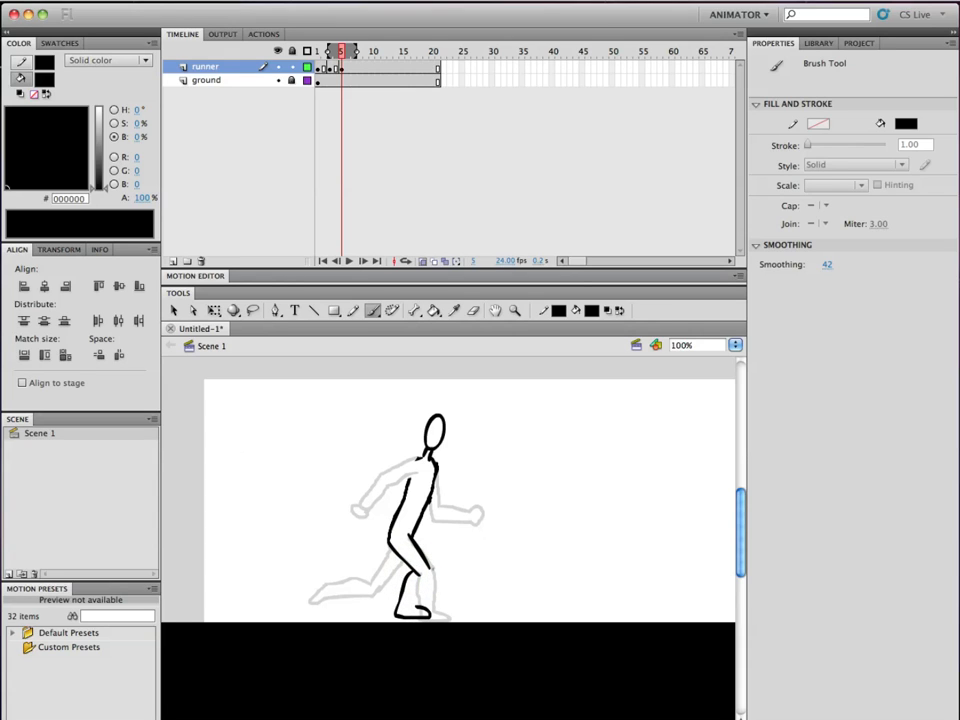
{"action": "left_click_drag", "start_coordinate": [428, 568], "coordinate": [420, 605]}
Paint the other leg in frame 5 with its knee just ahead and foot lifted behind, and clean up its overlap at the thigh
{"action": "left_click_drag", "start_coordinate": [423, 532], "coordinate": [432, 558]}
{"action": "left_click_drag", "start_coordinate": [405, 571], "coordinate": [372, 592]}
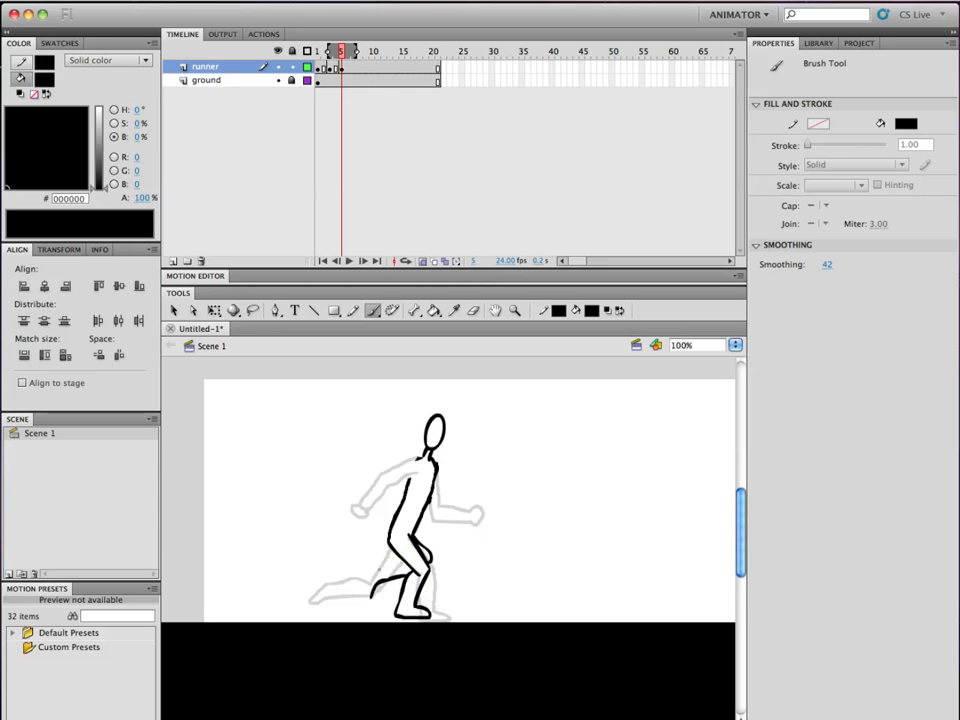
{"action": "left_click_drag", "start_coordinate": [370, 565], "coordinate": [368, 597]}
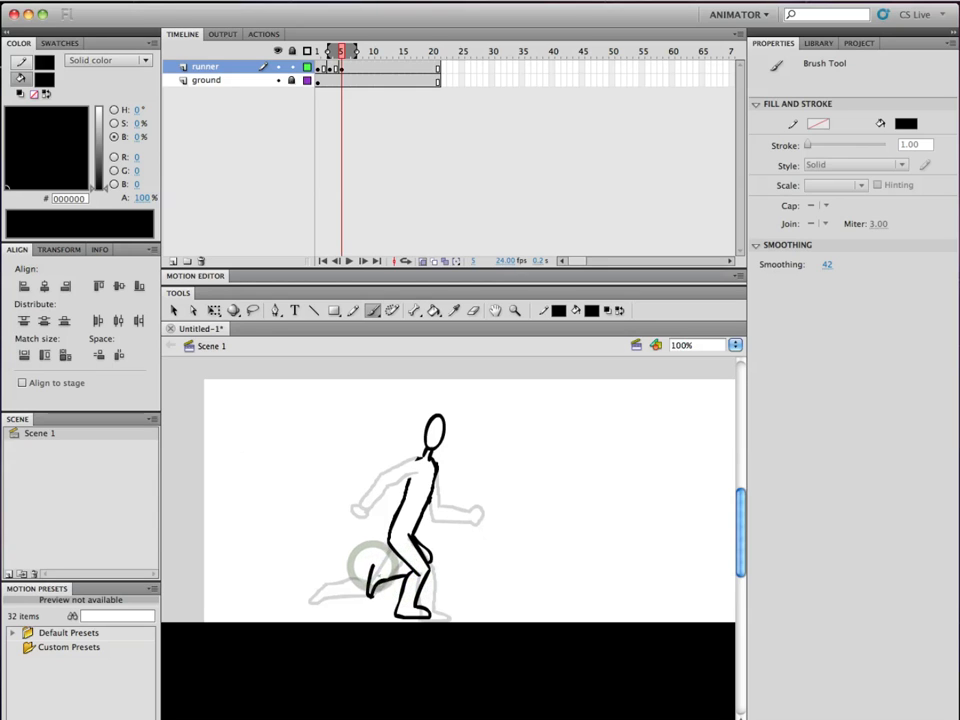
{"action": "left_click_drag", "start_coordinate": [372, 566], "coordinate": [400, 563]}
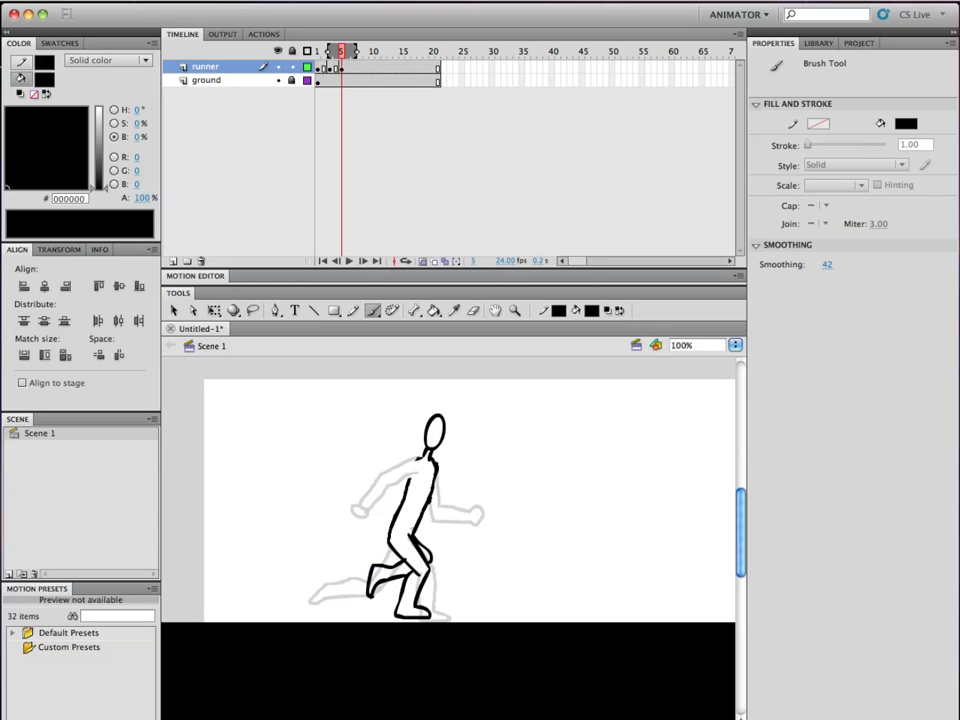
{"action": "key", "text": "e"}
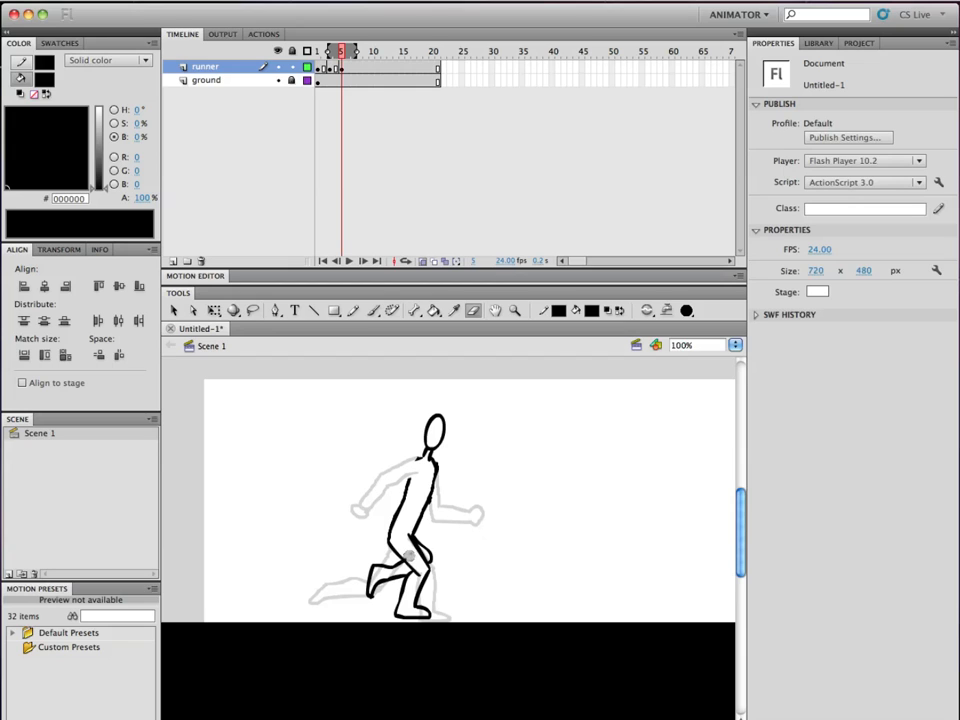
{"action": "left_click", "coordinate": [410, 555]}
Paint the near arm in frame 5 hanging down behind the torso, from shoulder over a slightly bent elbow to a rounded hand
{"action": "key", "text": "b"}
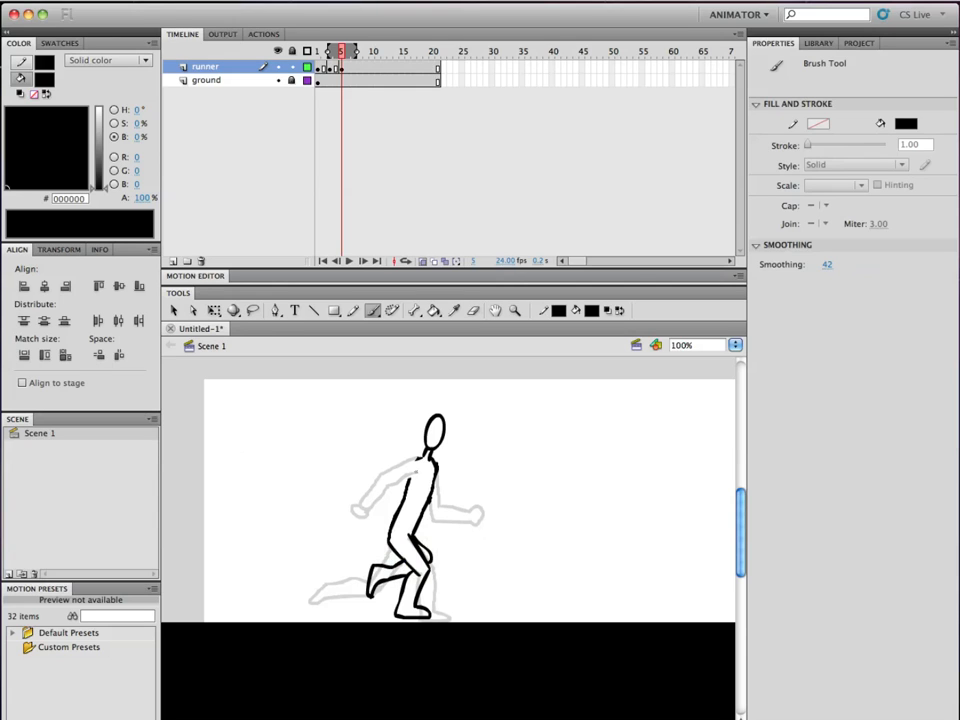
{"action": "left_click_drag", "start_coordinate": [409, 462], "coordinate": [399, 503]}
{"action": "left_click_drag", "start_coordinate": [418, 458], "coordinate": [391, 487]}
{"action": "left_click_drag", "start_coordinate": [388, 470], "coordinate": [376, 546]}
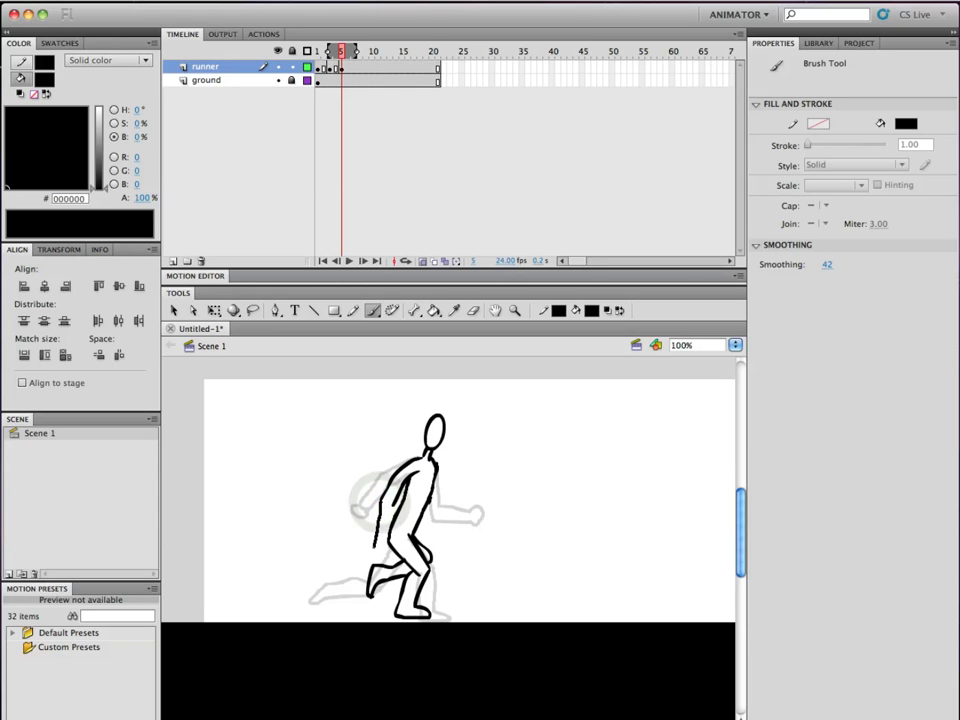
{"action": "left_click_drag", "start_coordinate": [405, 470], "coordinate": [385, 540]}
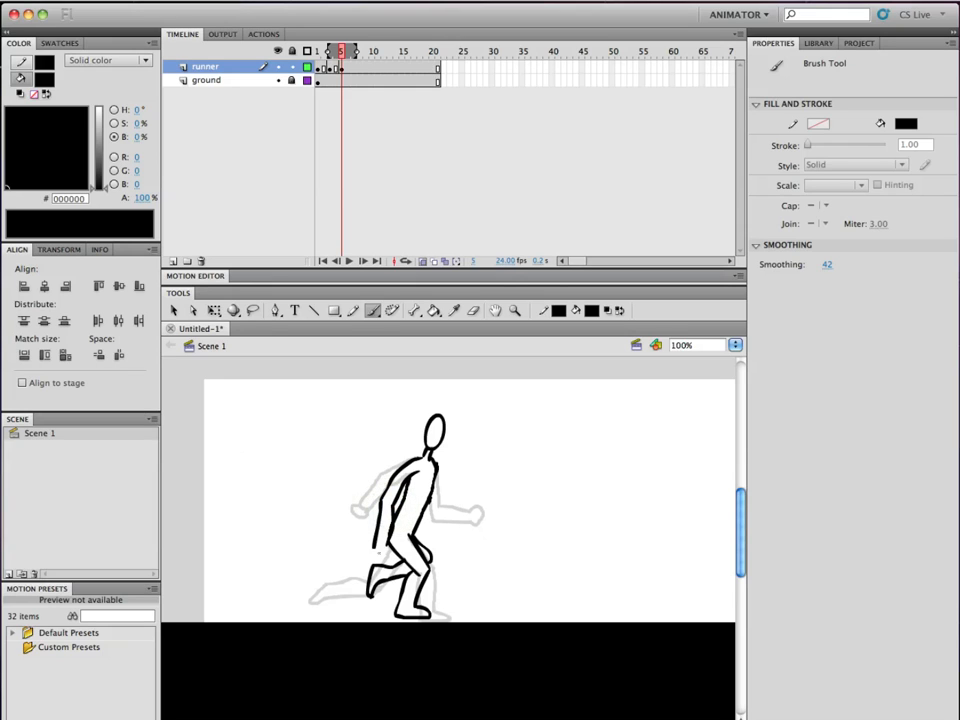
{"action": "mouse_move", "coordinate": [382, 528]}
{"action": "left_mouse_down"}
{"action": "mouse_move", "coordinate": [372, 548]}
{"action": "mouse_move", "coordinate": [390, 558]}
{"action": "left_mouse_up"}
Rework the near arm in frame 5 by erasing and repainting the forearm's outer edge closer to the body and making the hand narrower
{"action": "key", "text": "e"}
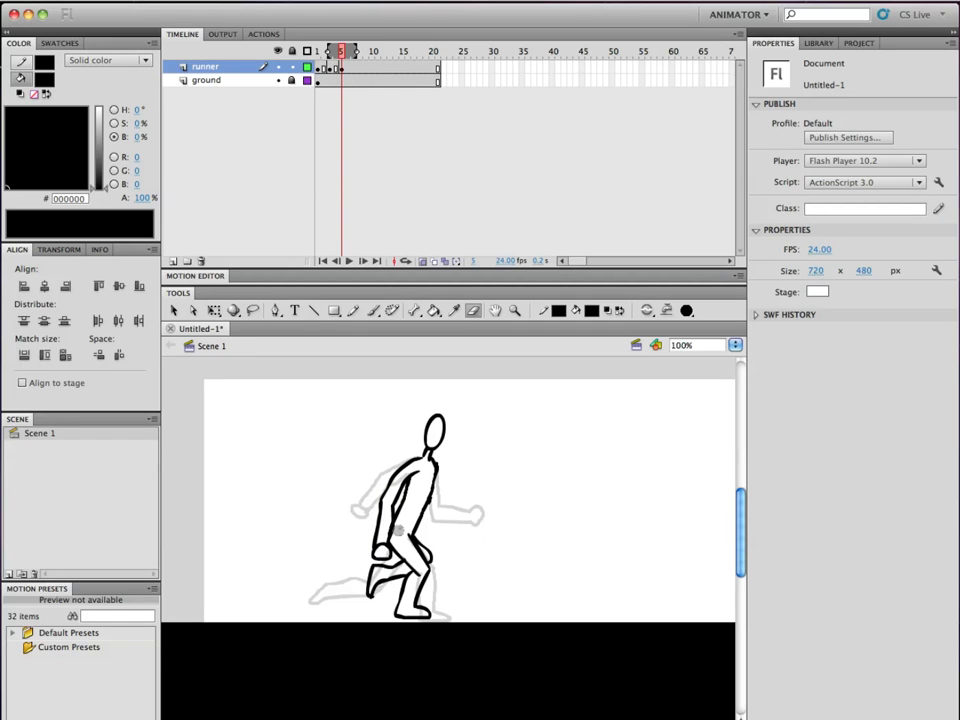
{"action": "left_click_drag", "start_coordinate": [396, 530], "coordinate": [372, 553]}
{"action": "key", "text": "b"}
{"action": "mouse_move", "coordinate": [395, 513]}
{"action": "left_mouse_down"}
{"action": "mouse_move", "coordinate": [382, 505]}
{"action": "mouse_move", "coordinate": [422, 486]}
{"action": "mouse_move", "coordinate": [384, 548]}
{"action": "left_mouse_up"}
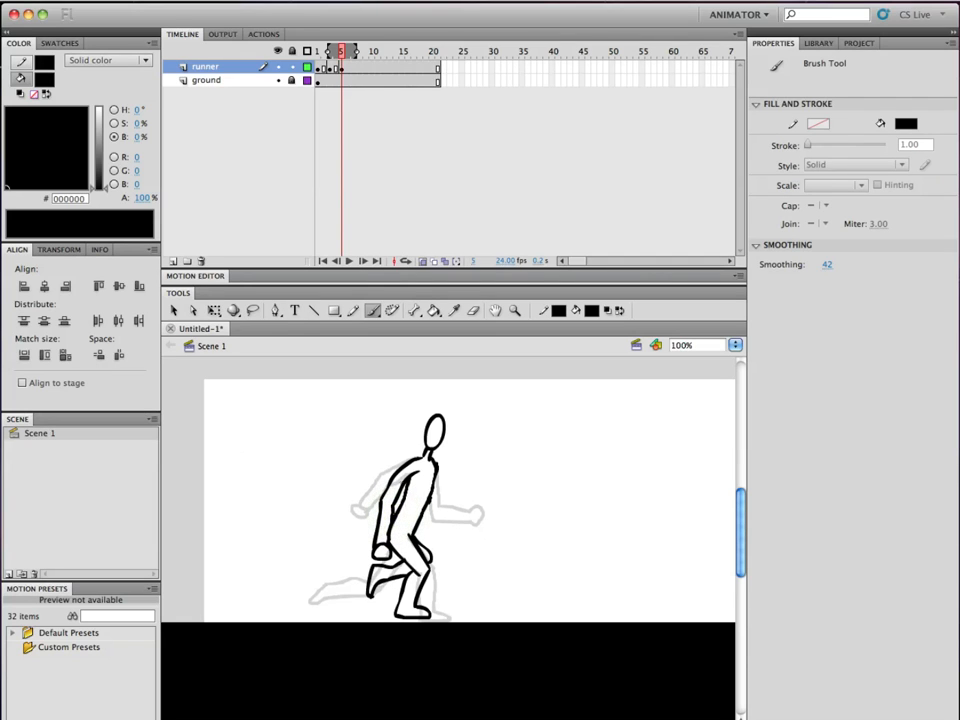
{"action": "key", "text": "e"}
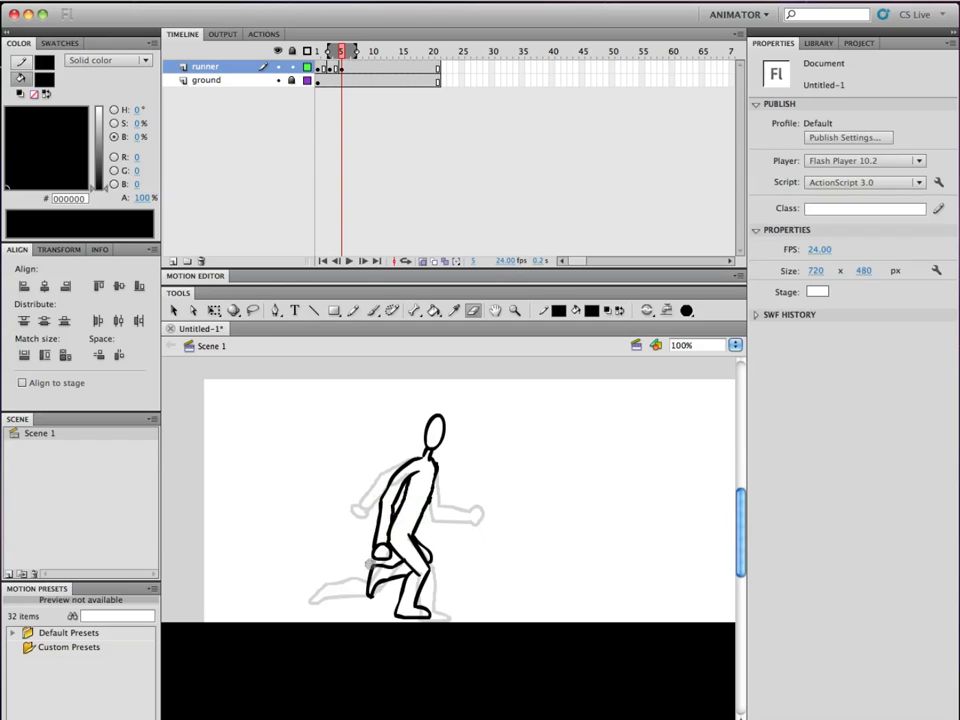
{"action": "left_click", "coordinate": [368, 535]}
{"action": "key", "text": "b"}
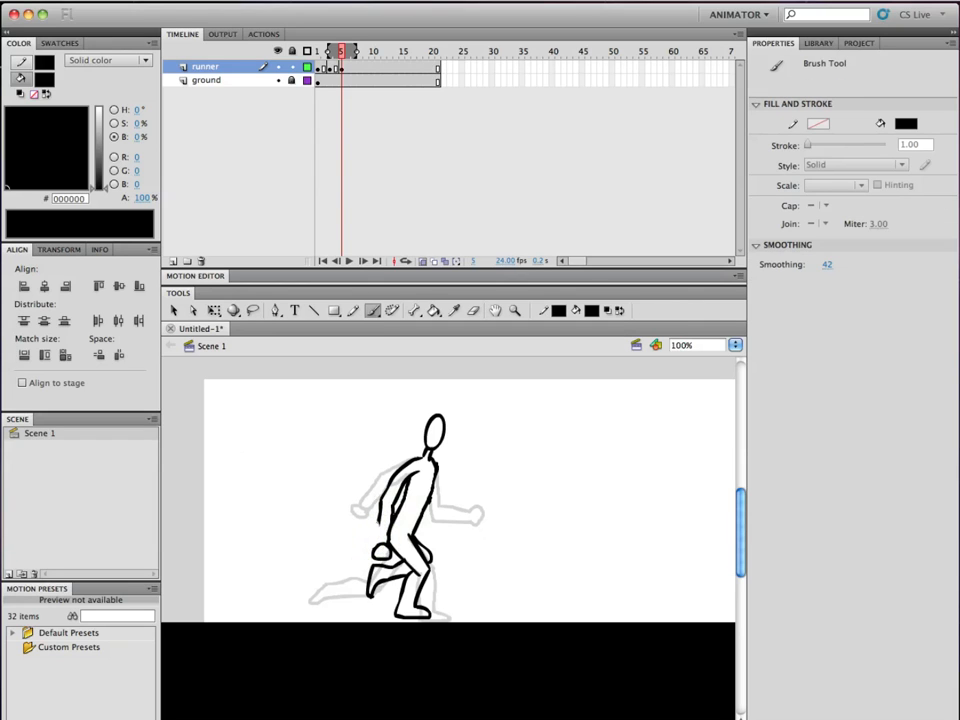
{"action": "left_click", "coordinate": [376, 522]}
{"action": "left_click", "coordinate": [377, 522]}
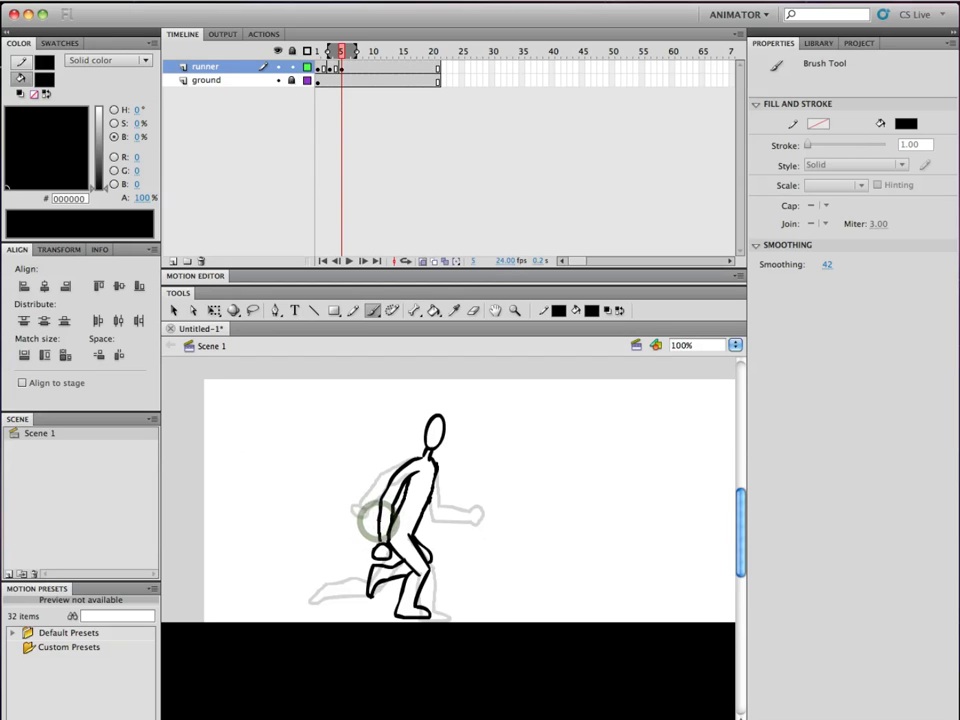
{"action": "key", "text": "e"}
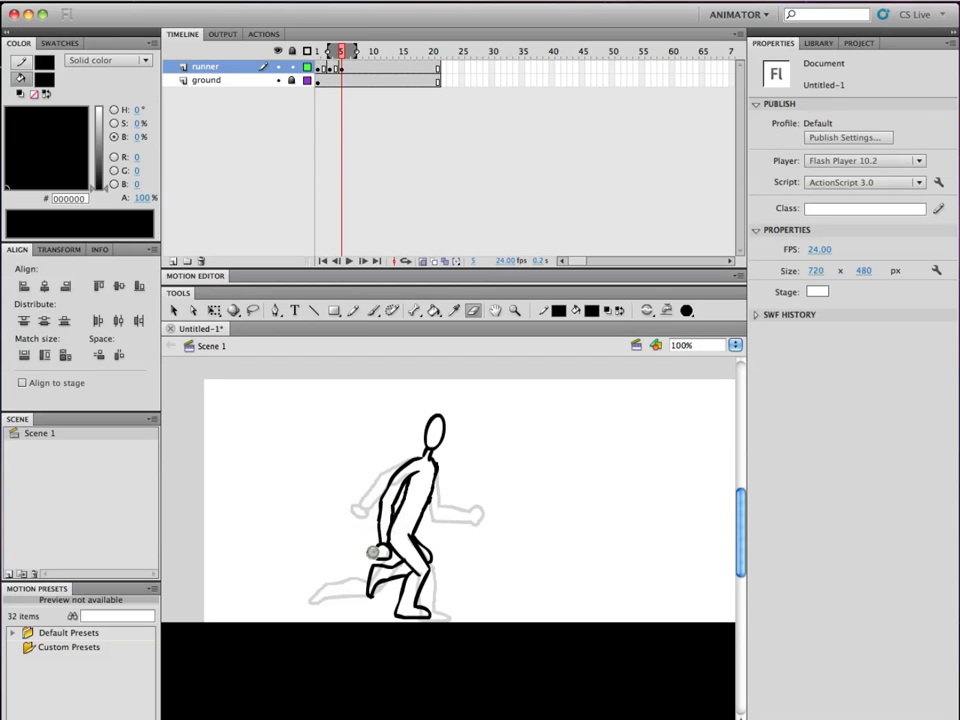
{"action": "key", "text": "b"}
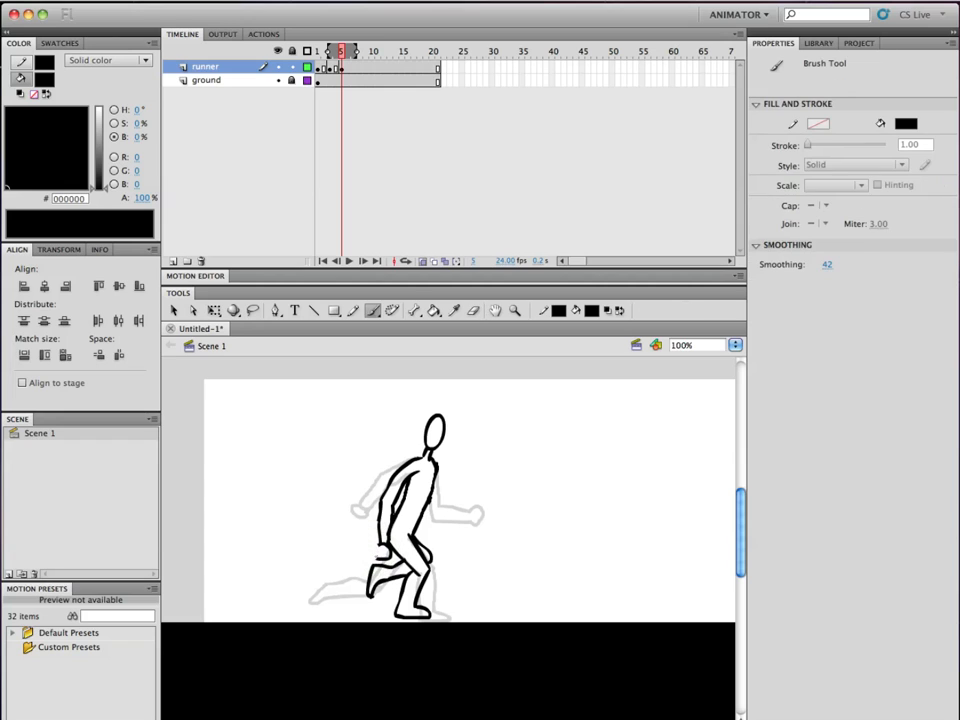
{"action": "left_click", "coordinate": [380, 546]}
Paint the far arm in frame 5 reaching down in front of the torso and ending in a rounded hand at hip height
{"action": "mouse_move", "coordinate": [427, 509]}
{"action": "left_mouse_down"}
{"action": "mouse_move", "coordinate": [436, 547]}
{"action": "mouse_move", "coordinate": [436, 524]}
{"action": "mouse_move", "coordinate": [450, 534]}
{"action": "mouse_move", "coordinate": [440, 545]}
{"action": "left_mouse_up"}
{"action": "mouse_move", "coordinate": [340, 50]}
{"action": "left_mouse_down"}
{"action": "mouse_move", "coordinate": [322, 55]}
{"action": "mouse_move", "coordinate": [343, 48]}
{"action": "left_mouse_up"}
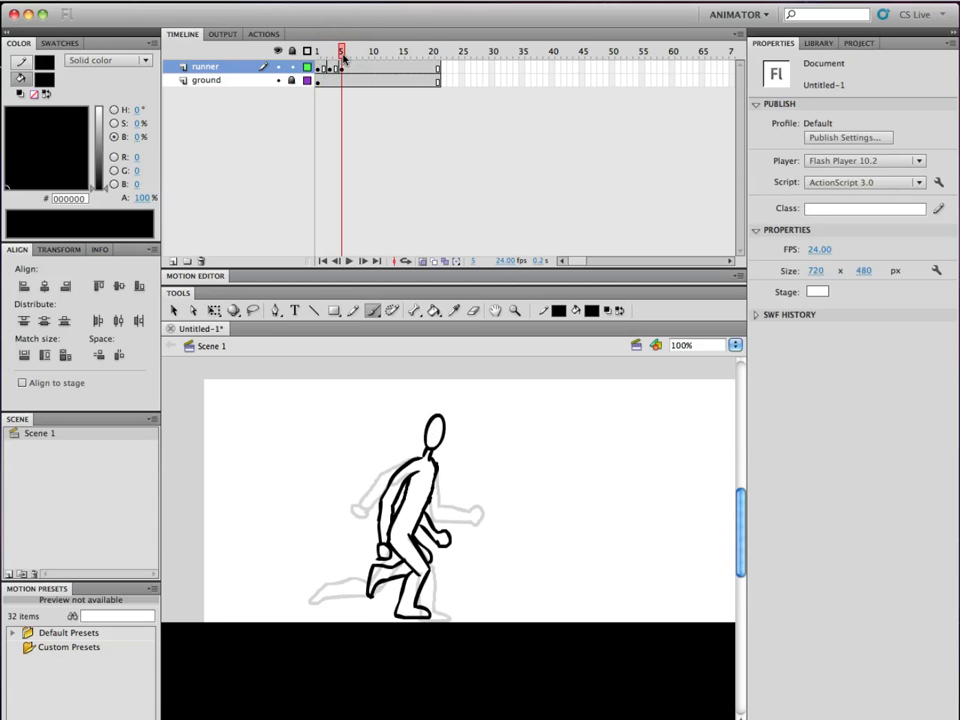
Select the whole figure in frame 5 and nudge it down 6 px so the supporting foot sinks onto the black ground
{"action": "mouse_move", "coordinate": [300, 386]}
{"action": "left_mouse_down"}
{"action": "mouse_move", "coordinate": [466, 539]}
{"action": "mouse_move", "coordinate": [533, 622]}
{"action": "left_mouse_up"}
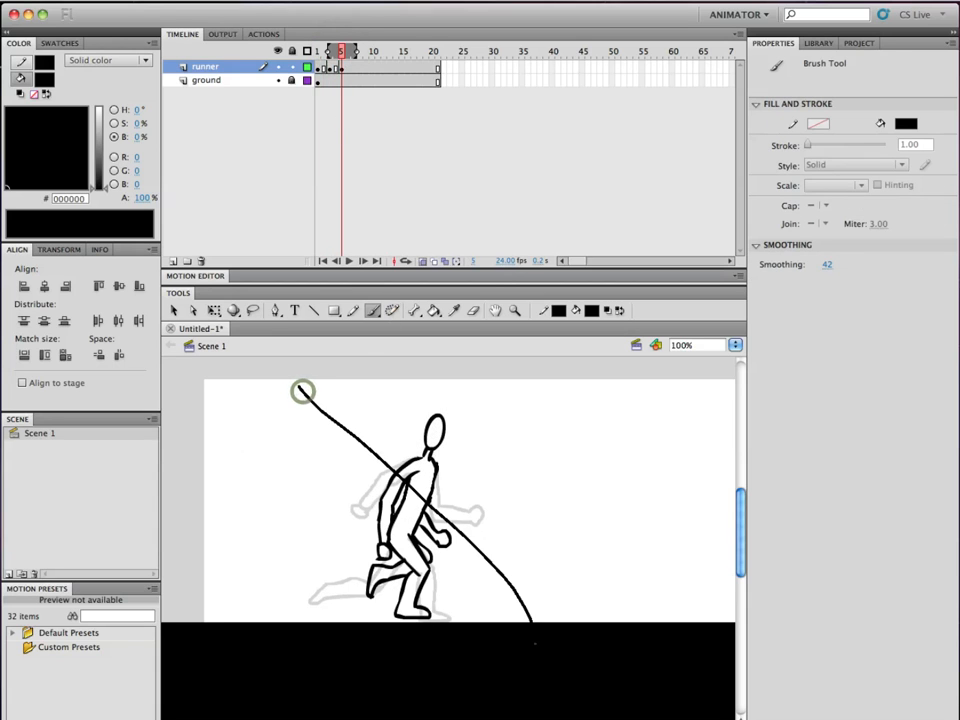
{"action": "key", "text": "ctrl+z"}
{"action": "left_click", "coordinate": [174, 311]}
{"action": "mouse_move", "coordinate": [277, 382]}
{"action": "left_mouse_down"}
{"action": "mouse_move", "coordinate": [568, 600]}
{"action": "mouse_move", "coordinate": [579, 638]}
{"action": "left_mouse_up"}
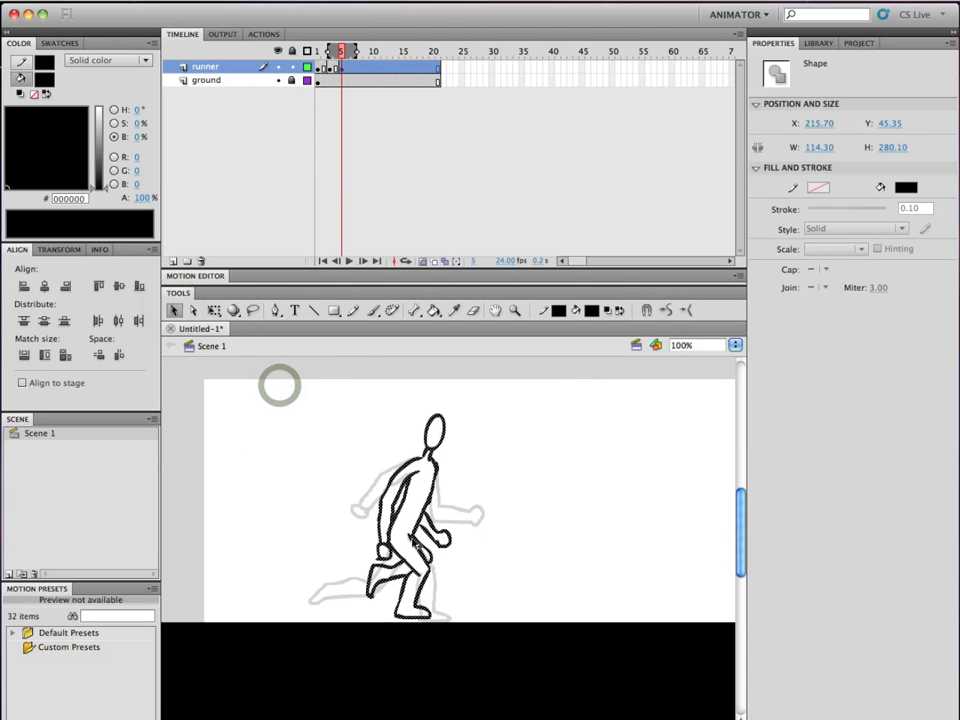
{"action": "key", "text": "Down"}
{"action": "key", "text": "Down"}
{"action": "key", "text": "Down"}
{"action": "key", "text": "Down"}
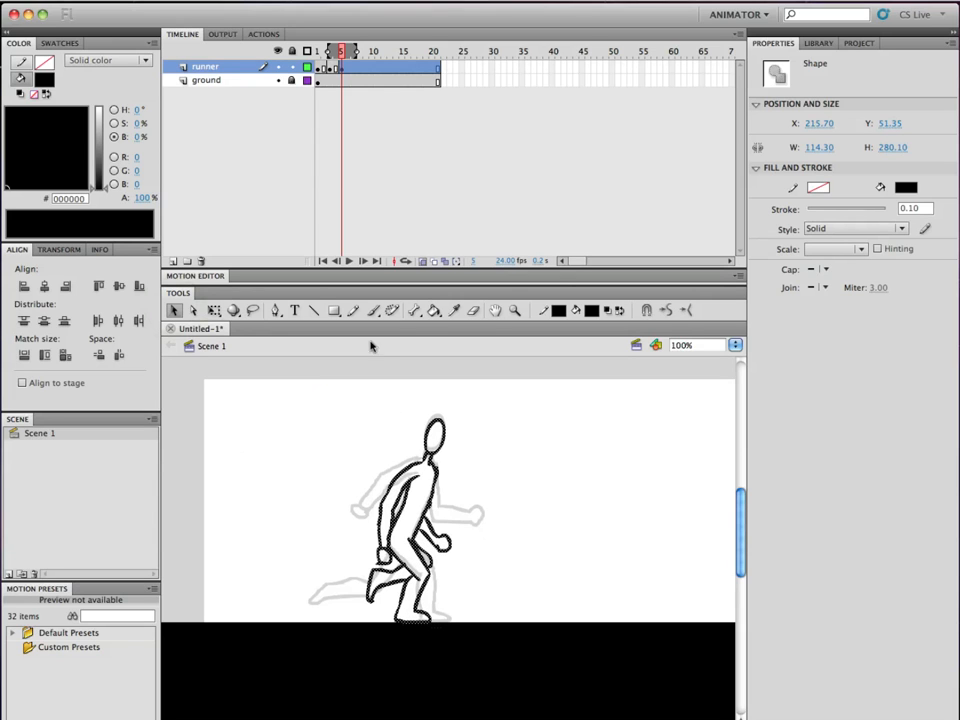
Turn off onion skinning and scrub from frame 1 past frame 5 to review the runner's poses
{"action": "left_click", "coordinate": [331, 51]}
{"action": "mouse_move", "coordinate": [331, 51]}
{"action": "left_mouse_down"}
{"action": "mouse_move", "coordinate": [317, 47]}
{"action": "mouse_move", "coordinate": [349, 47]}
{"action": "mouse_move", "coordinate": [339, 57]}
{"action": "mouse_move", "coordinate": [317, 51]}
{"action": "mouse_move", "coordinate": [345, 50]}
{"action": "mouse_move", "coordinate": [317, 50]}
{"action": "mouse_move", "coordinate": [354, 50]}
{"action": "mouse_move", "coordinate": [317, 51]}
{"action": "mouse_move", "coordinate": [327, 52]}
{"action": "left_mouse_up"}
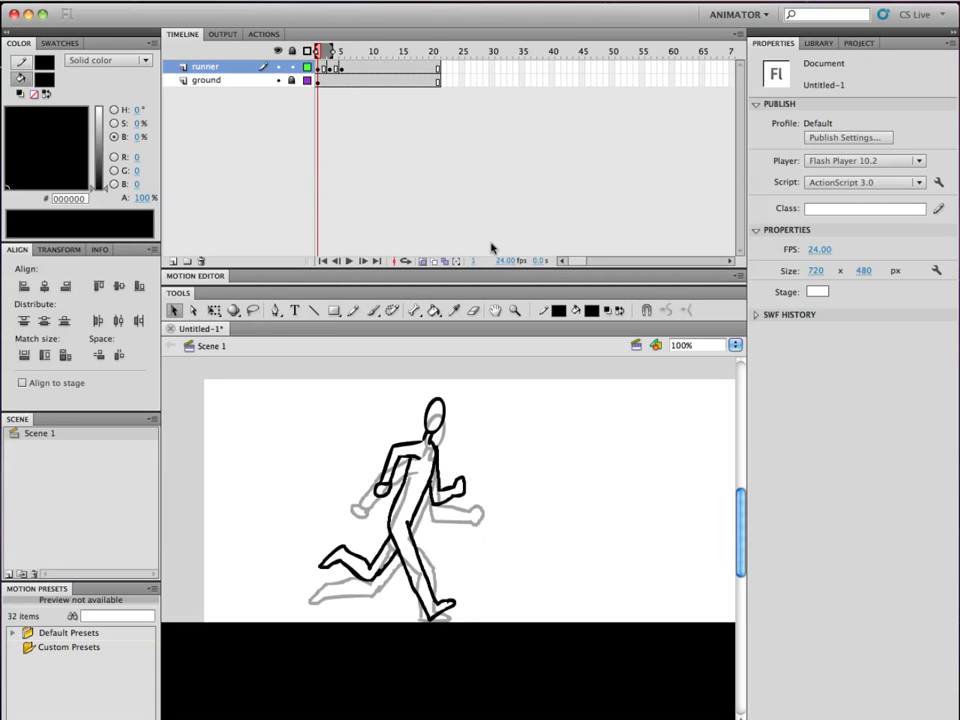
{"action": "left_click", "coordinate": [423, 262]}
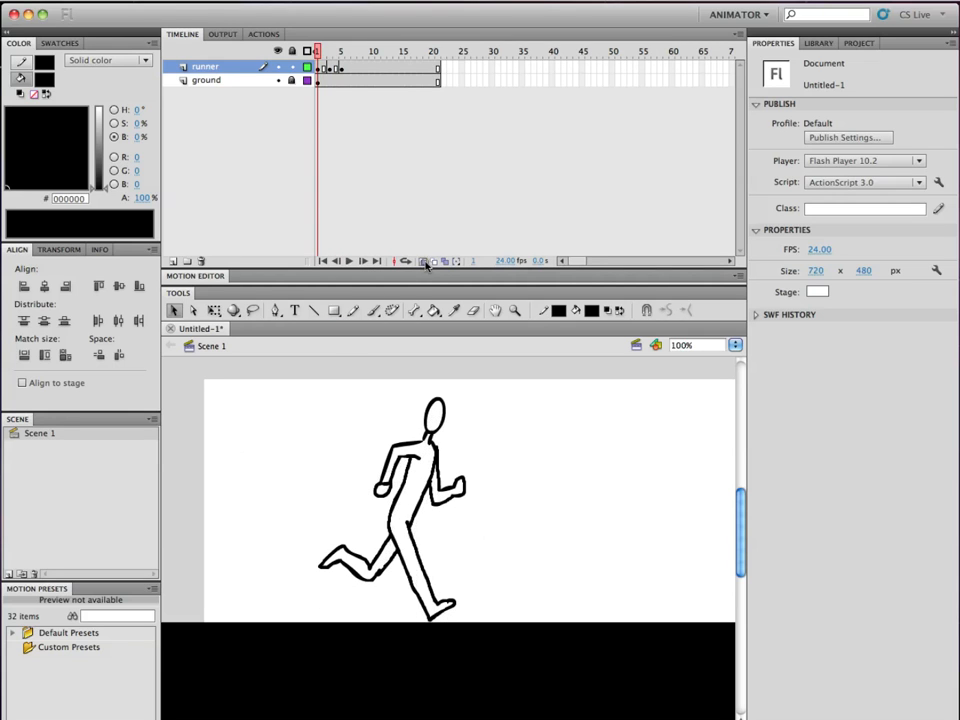
{"action": "left_click_drag", "start_coordinate": [318, 50], "coordinate": [342, 52]}
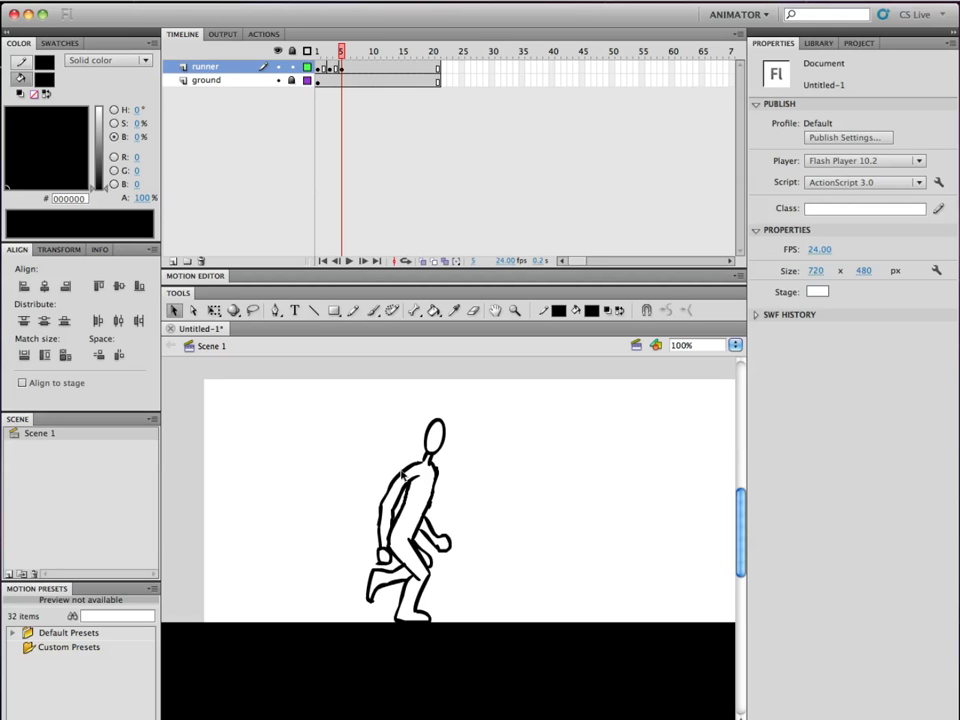
{"action": "left_click_drag", "start_coordinate": [340, 52], "coordinate": [366, 56]}
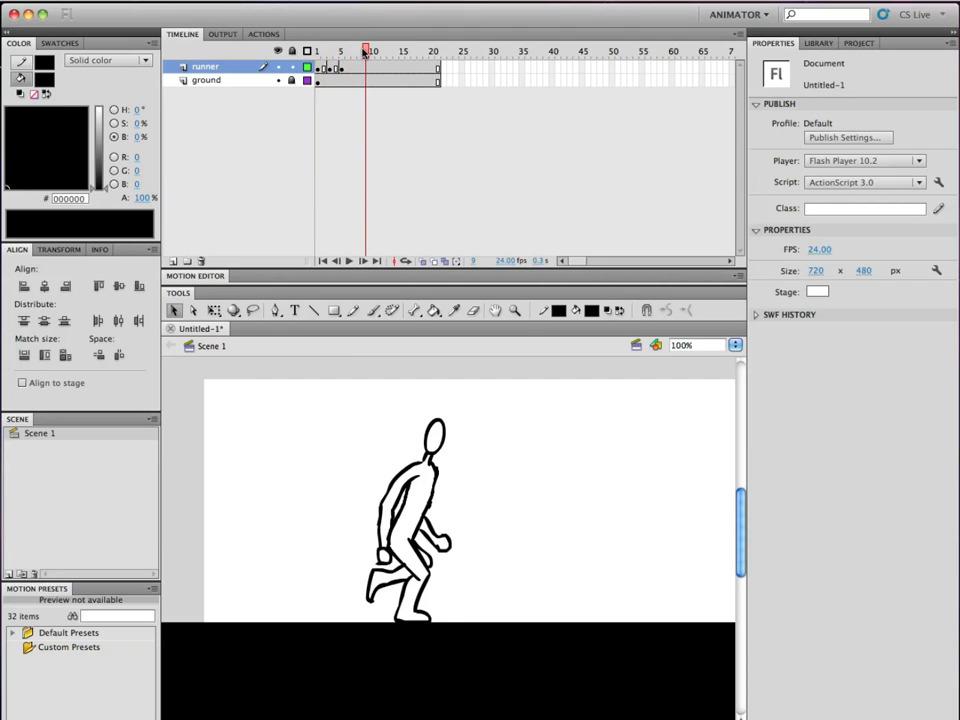